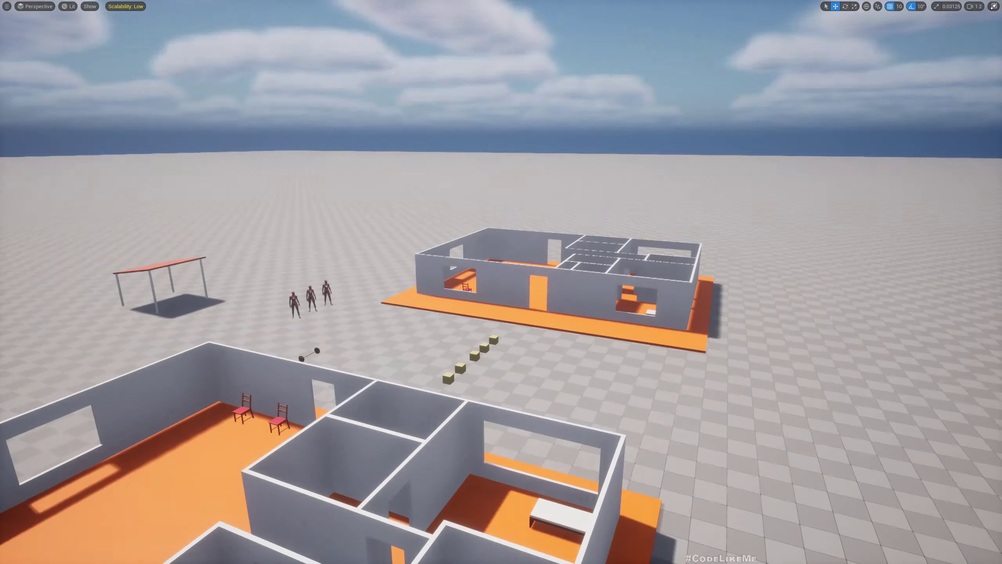
Examine the demo level's two houses, their rooms and chairs, and the crates, barbell, shelter and AI characters between them.
{"action": "key", "text": "d"}
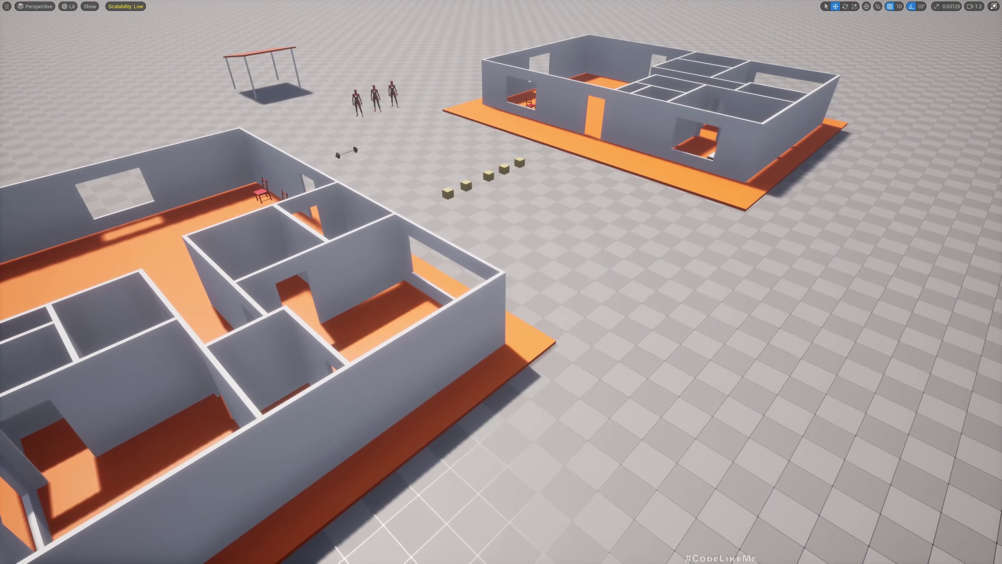
{"action": "key", "text": "a"}
{"action": "key", "text": "q"}
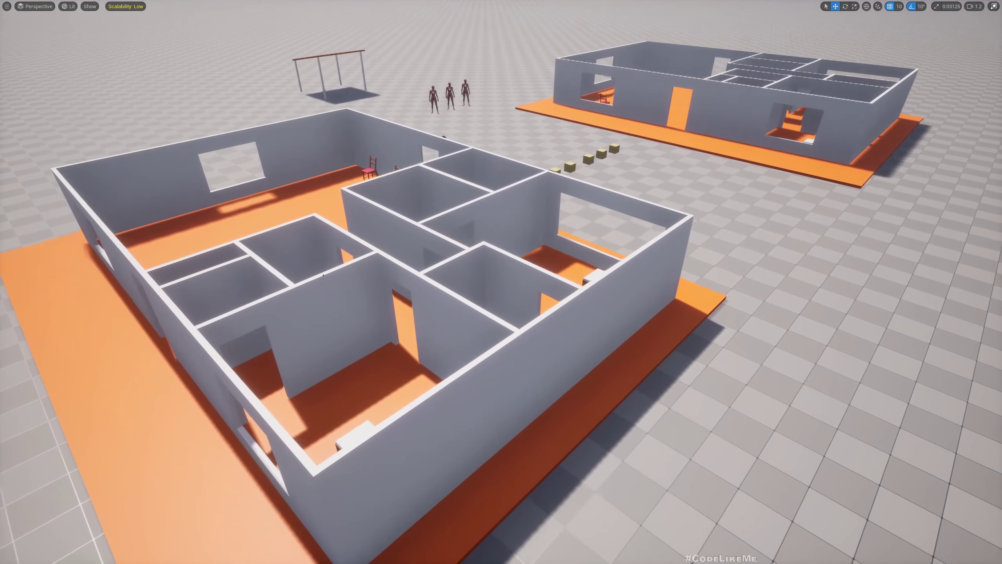
{"action": "key", "text": "a"}
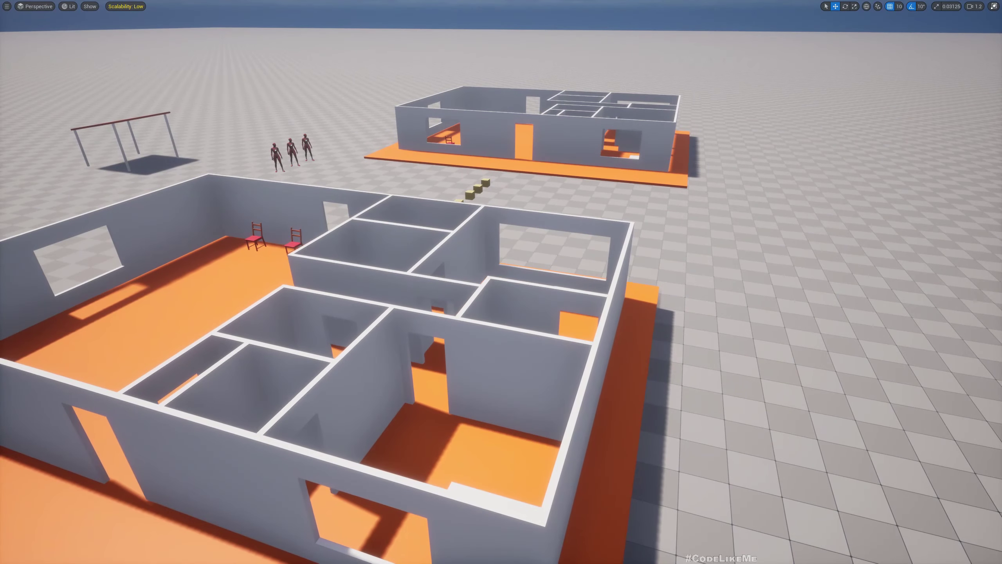
{"action": "right_click_drag", "start_coordinate": [518, 153], "coordinate": [518, 154]}
{"action": "key", "text": "w"}
{"action": "key", "text": "w"}
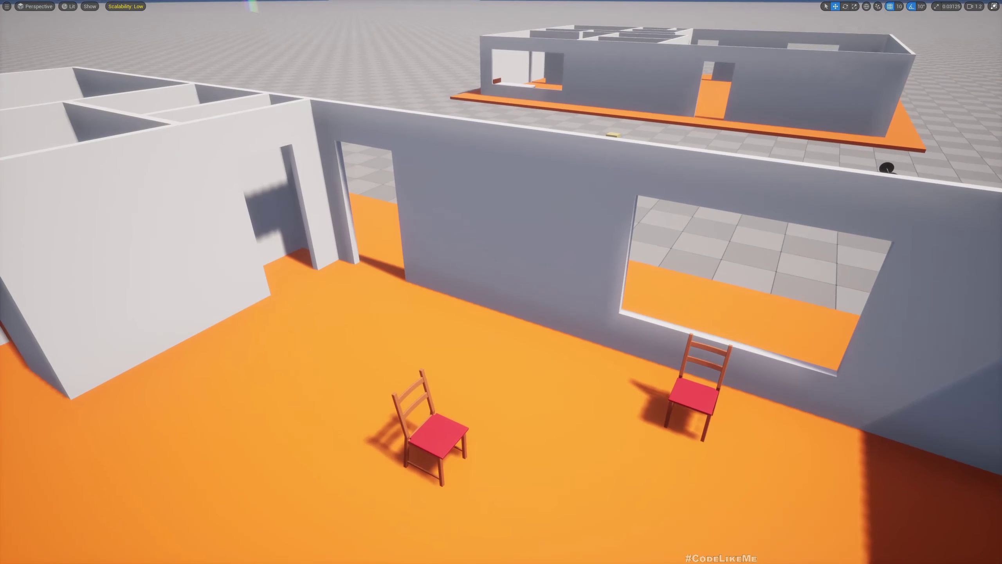
{"action": "right_click_drag", "start_coordinate": [324, 280], "coordinate": [324, 280]}
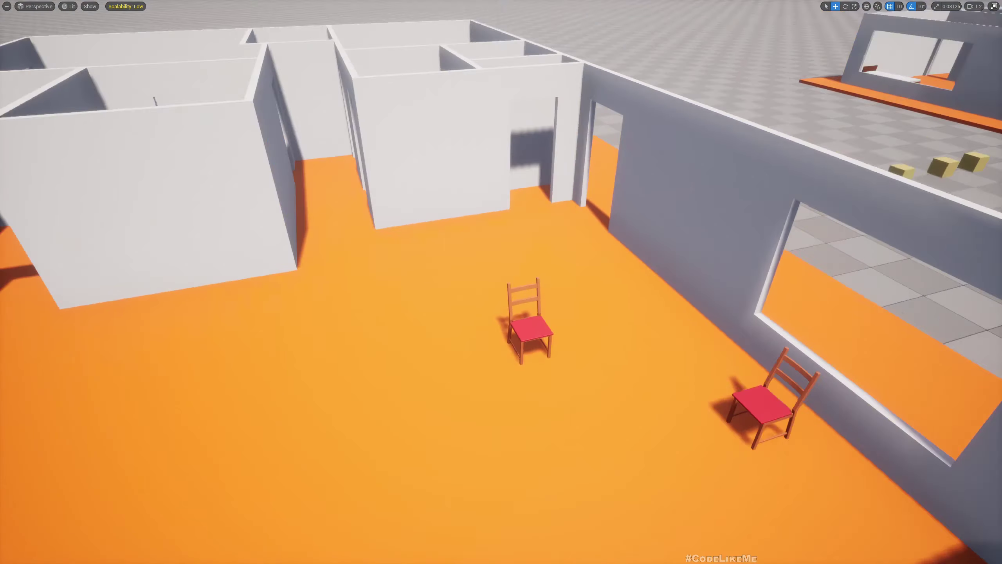
{"action": "right_click_drag", "start_coordinate": [518, 153], "coordinate": [518, 153]}
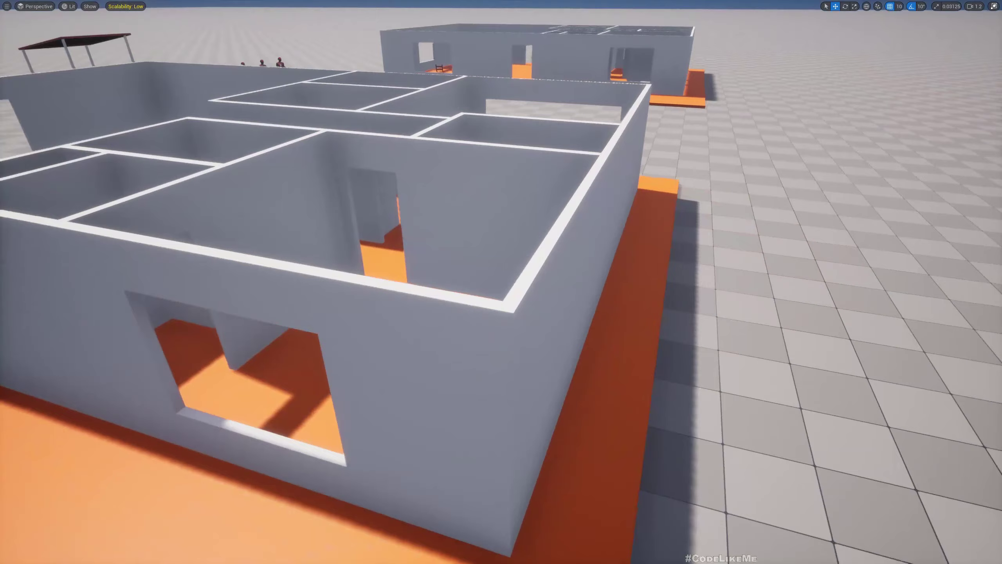
{"action": "right_click_drag", "start_coordinate": [374, 280], "coordinate": [375, 280]}
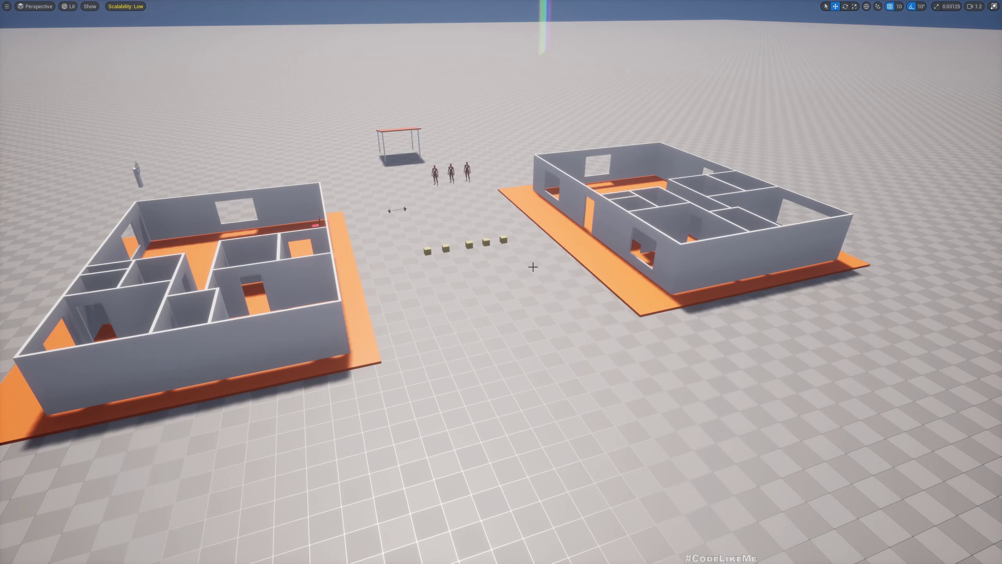
{"action": "right_click_drag", "start_coordinate": [533, 267], "coordinate": [534, 258]}
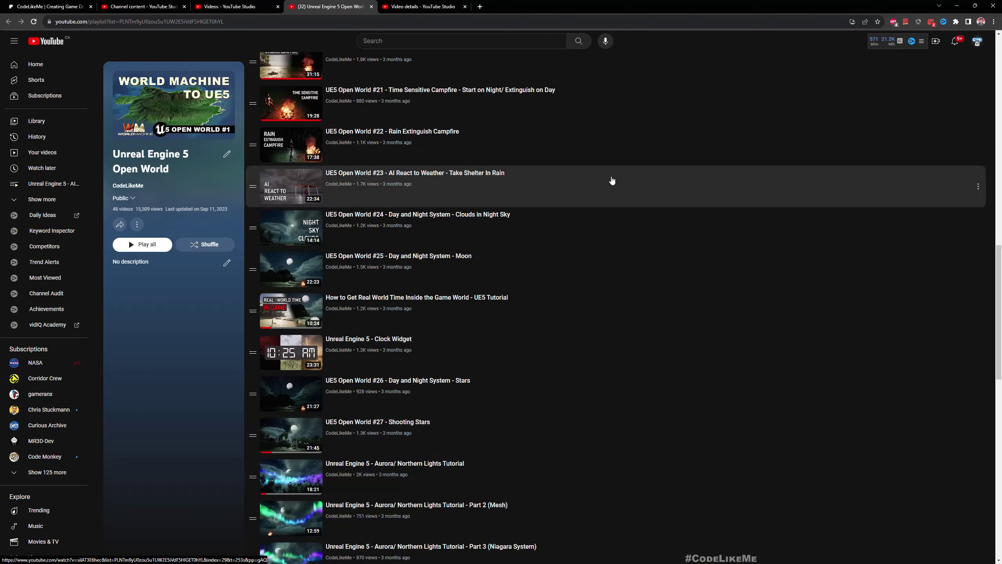
Switch to the browser and review the behavior tree integration episodes in the Unreal Engine 5 Open World playlist on YouTube.
{"action": "scroll", "coordinate": [599, 180], "scroll_direction": "down", "scroll_amount": 15}
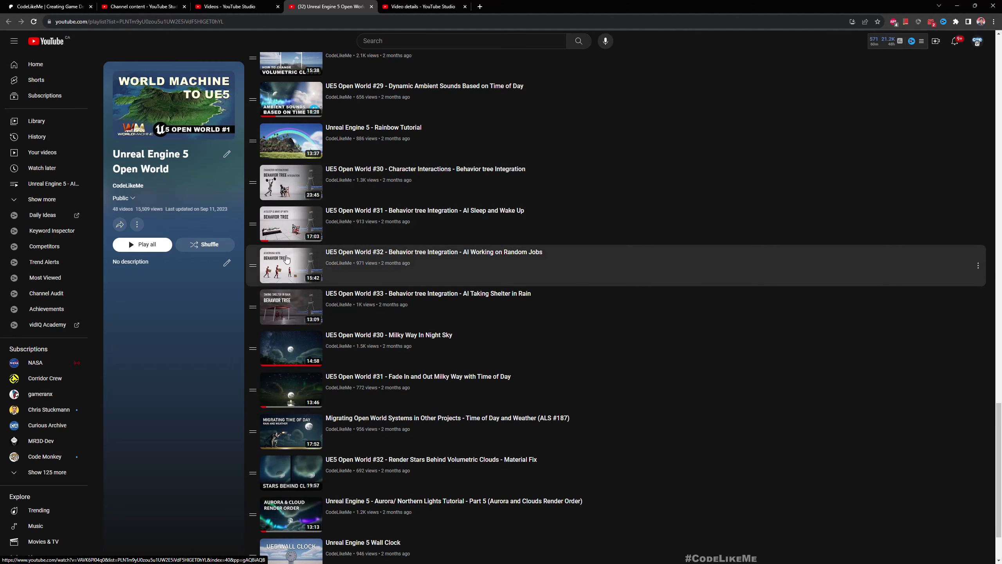
{"action": "scroll", "coordinate": [287, 259], "scroll_direction": "up", "scroll_amount": 1}
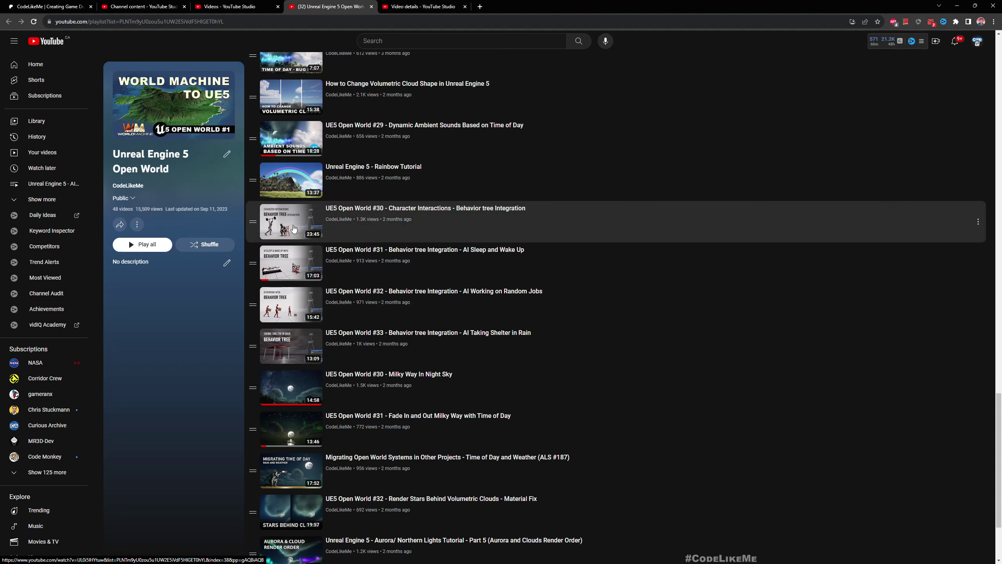
{"action": "scroll", "coordinate": [473, 262], "scroll_direction": "down", "scroll_amount": 1}
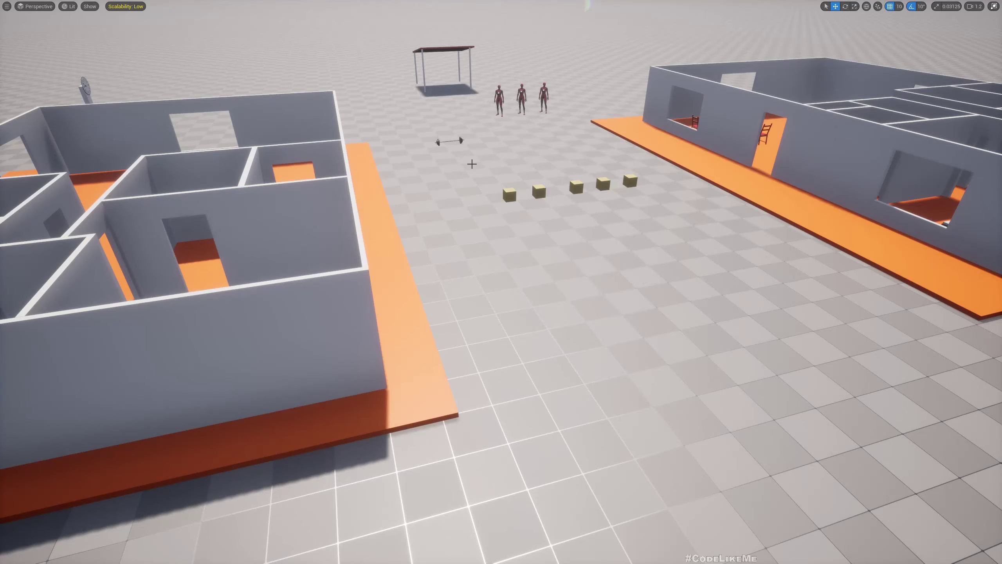
Play the level in the Unreal editor and run the character to the yellow crates to watch the AI characters by day.
{"action": "key", "text": "alt+p"}
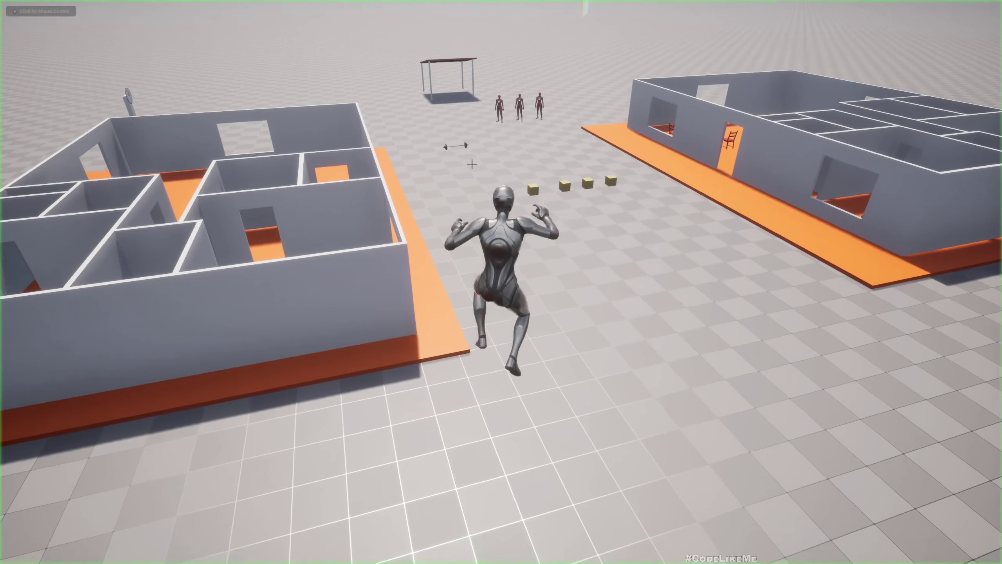
{"action": "key", "text": "w"}
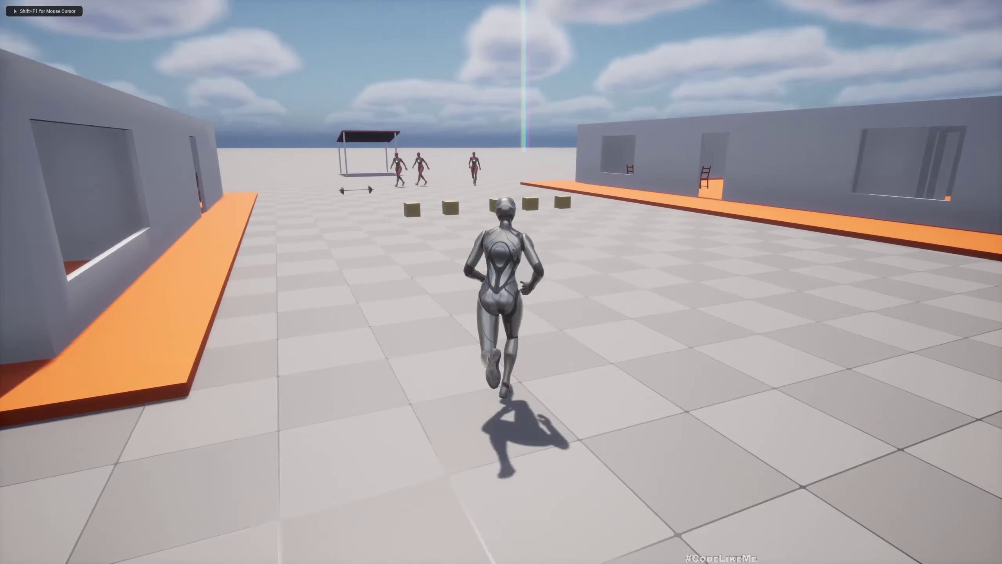
{"action": "key", "text": "w"}
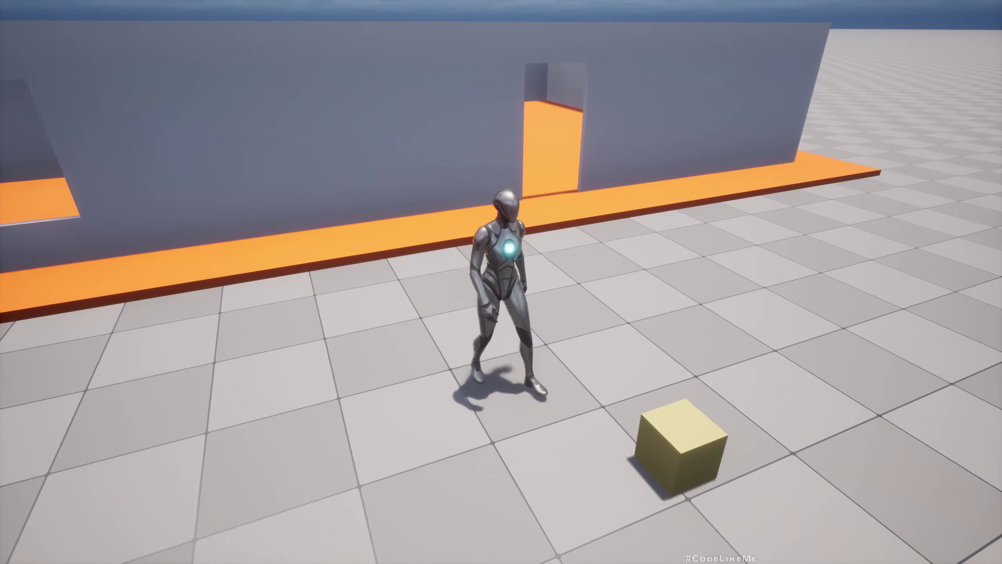
{"action": "key", "text": "d"}
{"action": "key", "text": "w"}
{"action": "key", "text": "a"}
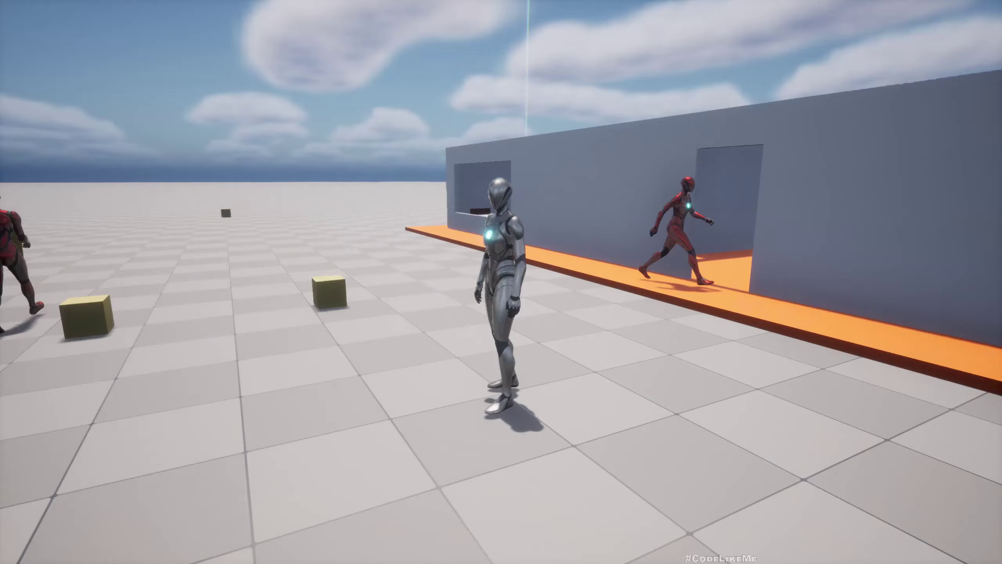
Run the character across the open ground to the standing clock outside the houses.
{"action": "key", "text": "w"}
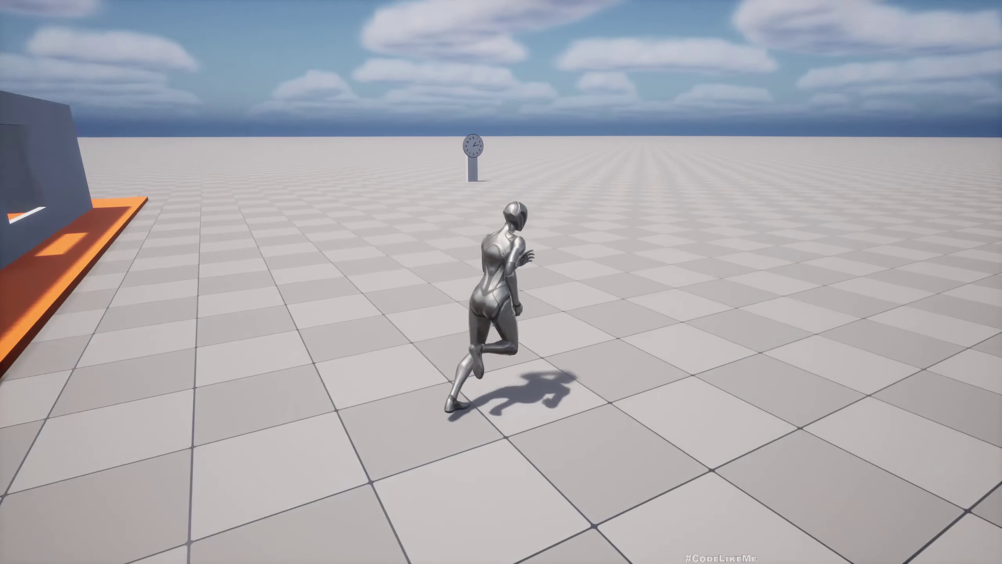
{"action": "key", "text": "w"}
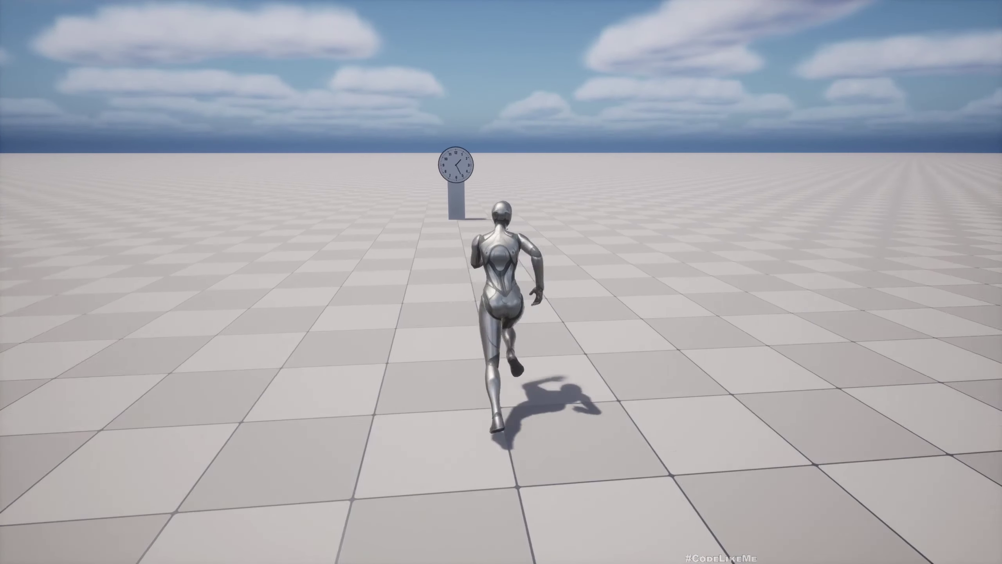
{"action": "key", "text": "w"}
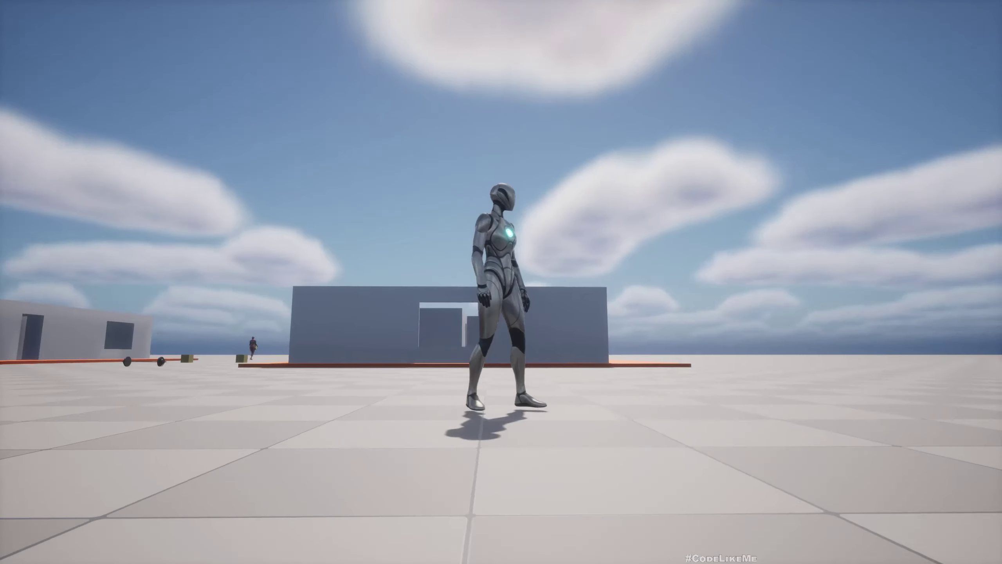
{"action": "key", "text": "w"}
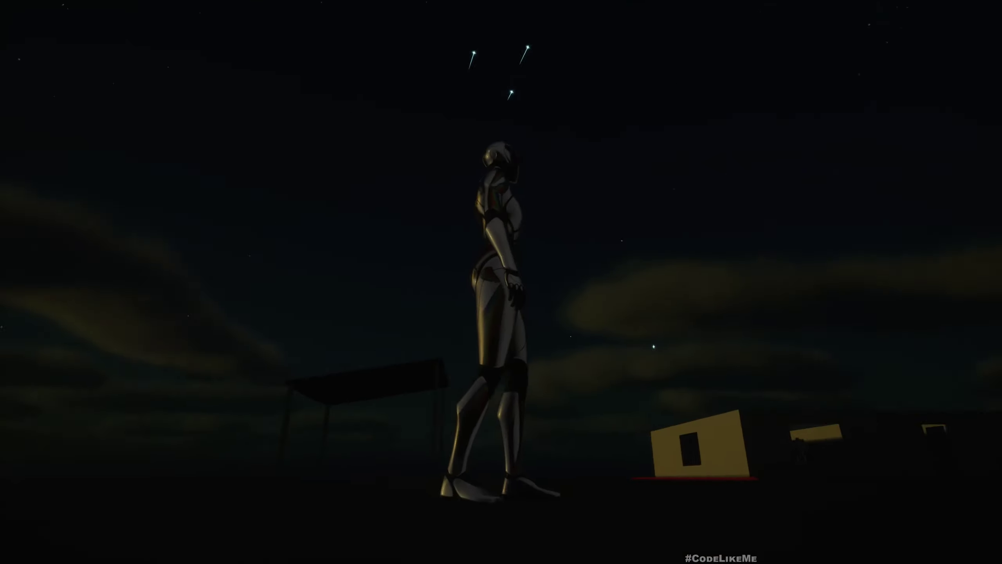
Follow the AI characters to a house at night and look through its windows at the bed.
{"action": "key", "text": "w"}
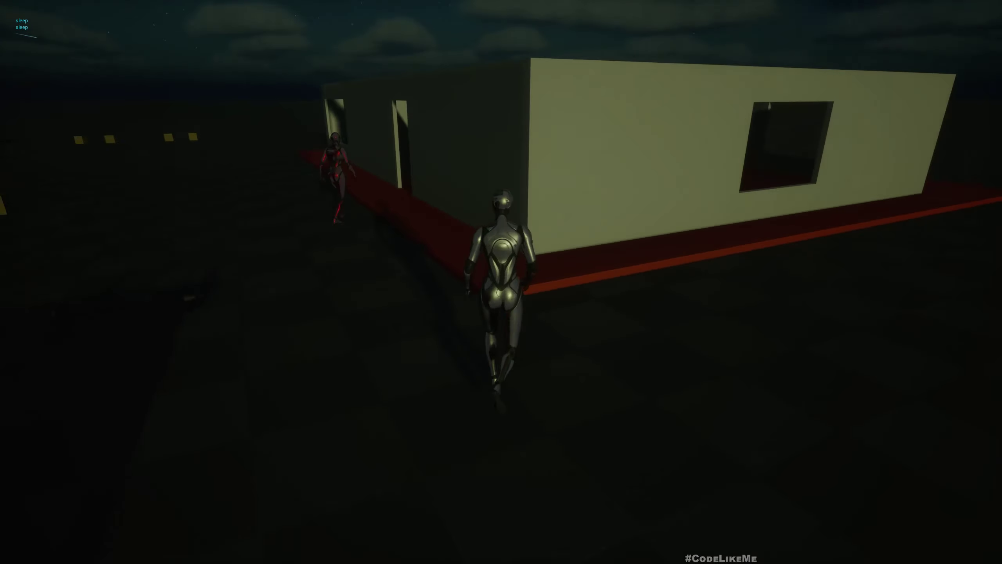
{"action": "key", "text": "d"}
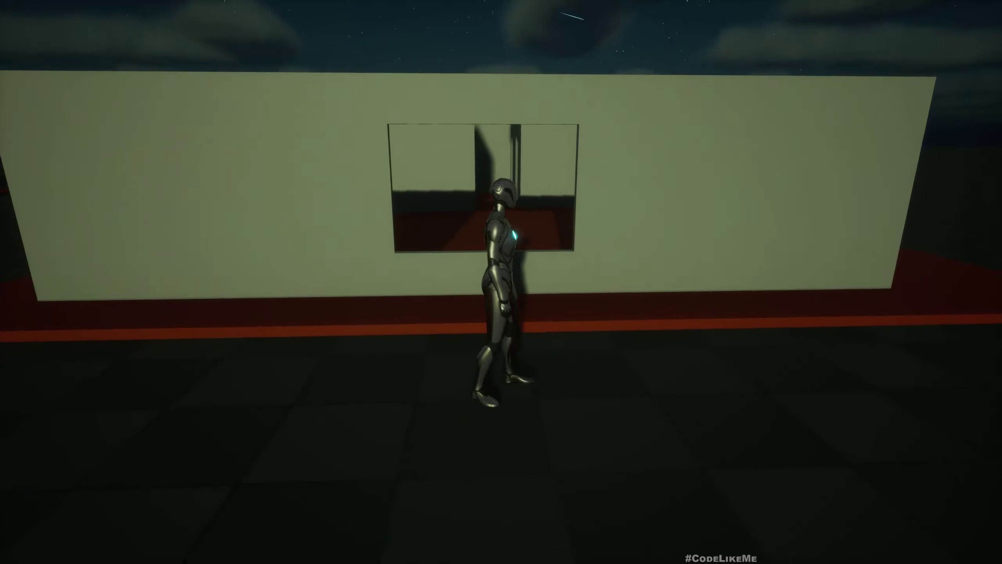
{"action": "key", "text": "w"}
{"action": "key", "text": "w"}
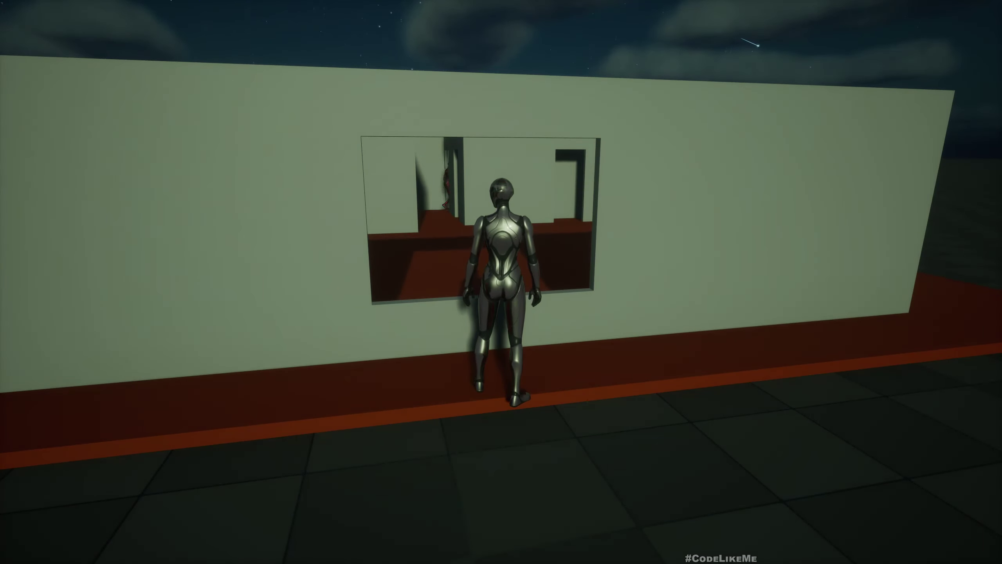
{"action": "key", "text": "d"}
{"action": "key", "text": "w"}
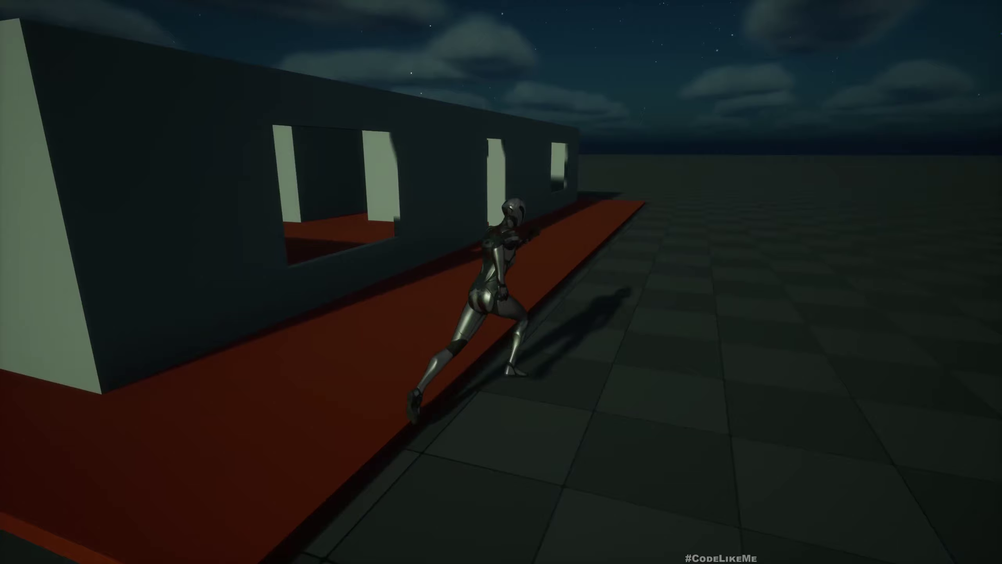
{"action": "key", "text": "w"}
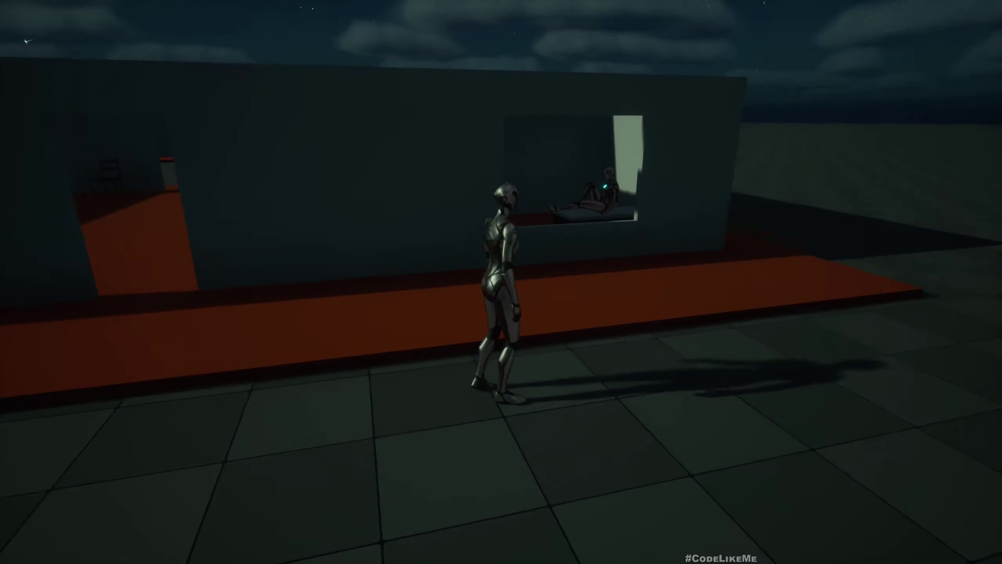
{"action": "key", "text": "w"}
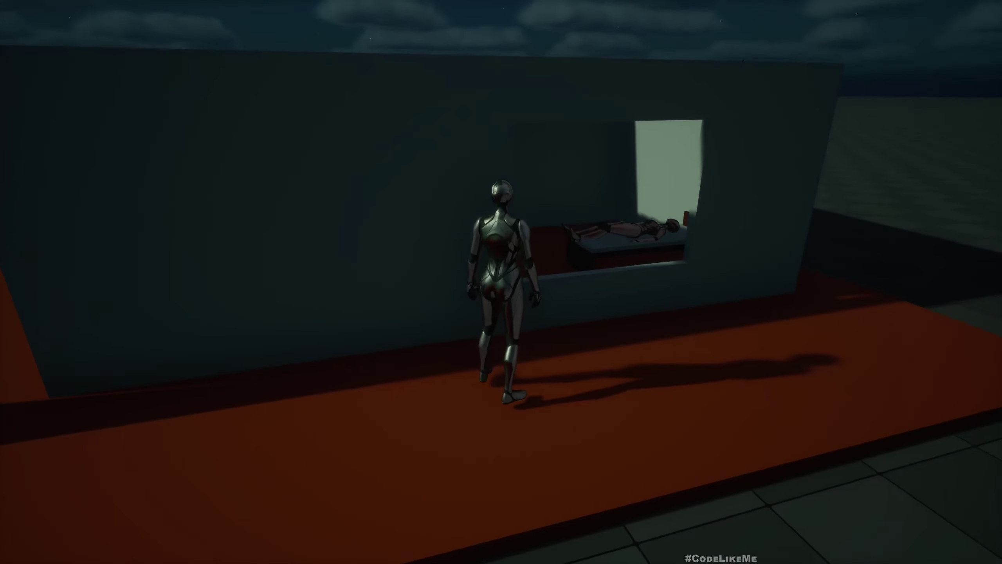
Run the character around the houses at night to check the other bedroom windows for sleeping AI characters.
{"action": "key", "text": "w"}
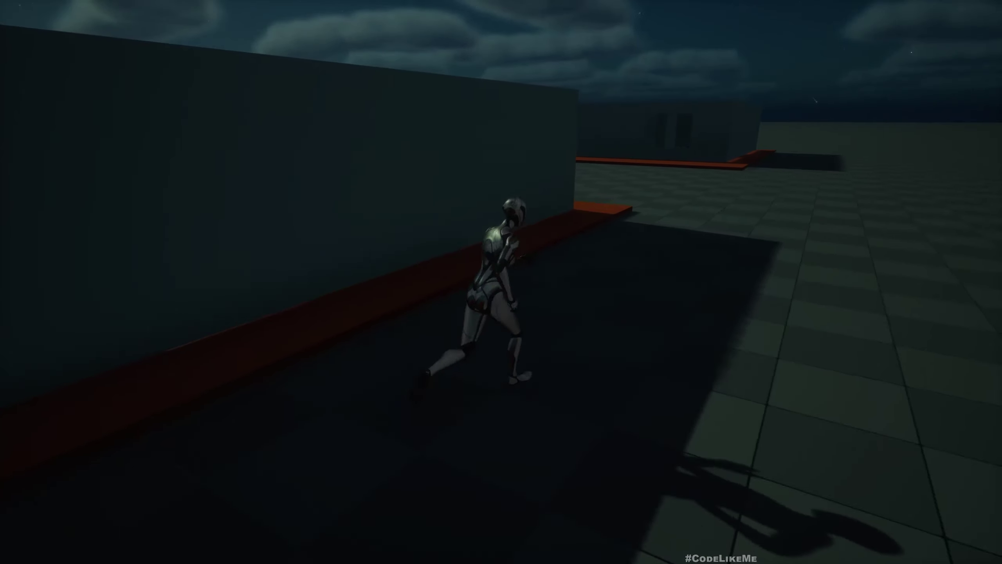
{"action": "key", "text": "w"}
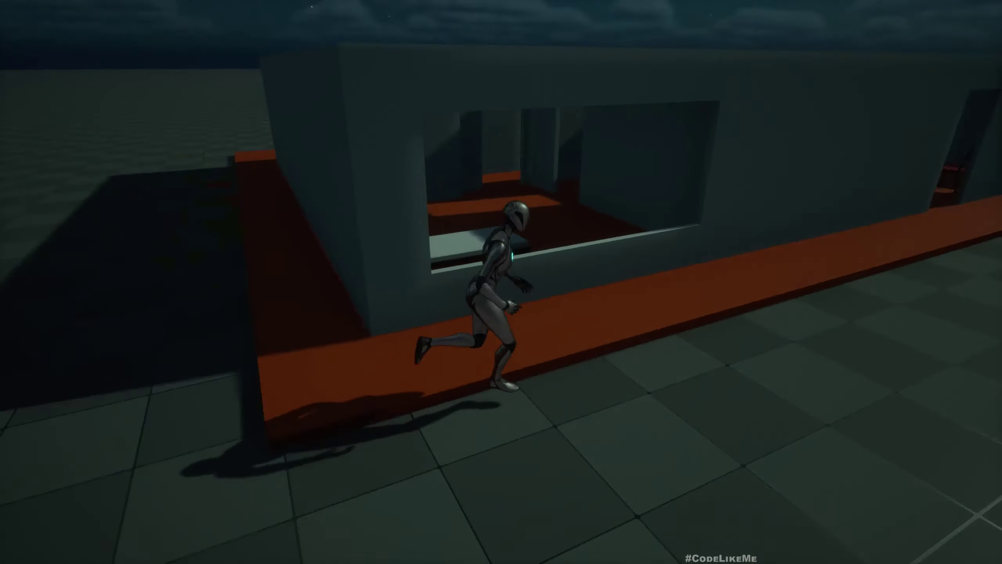
{"action": "key", "text": "w"}
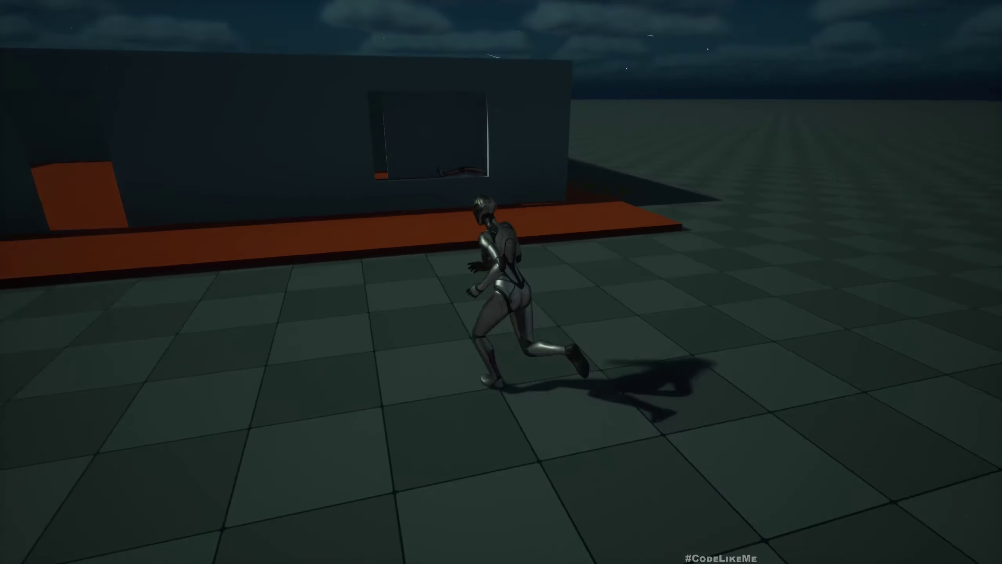
{"action": "key", "text": "w"}
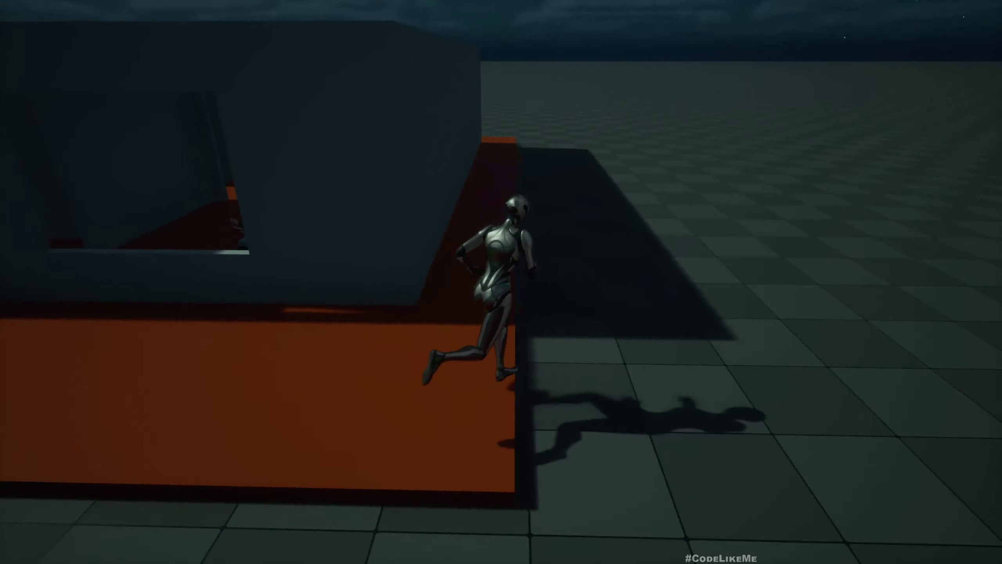
{"action": "key", "text": "w"}
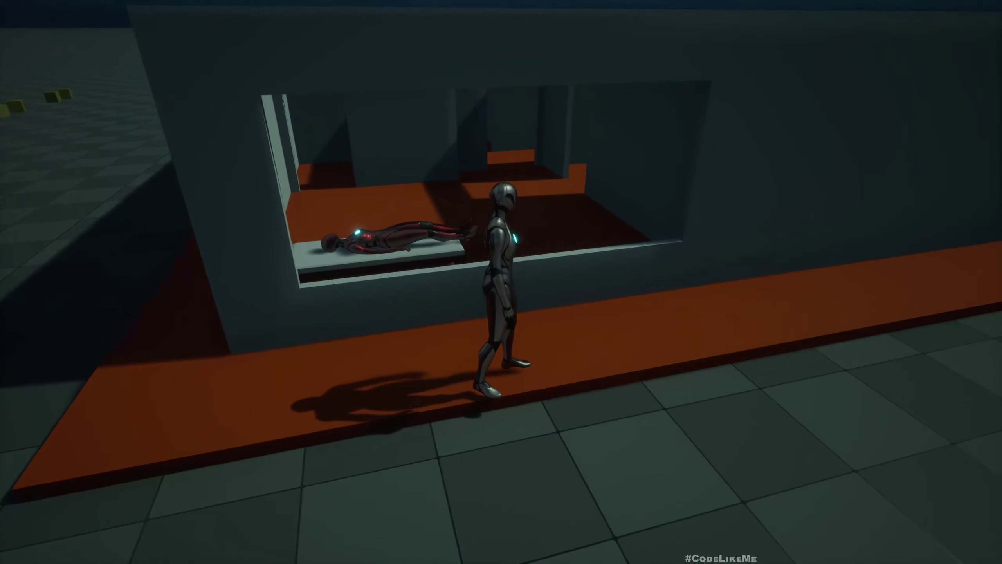
{"action": "key", "text": "s"}
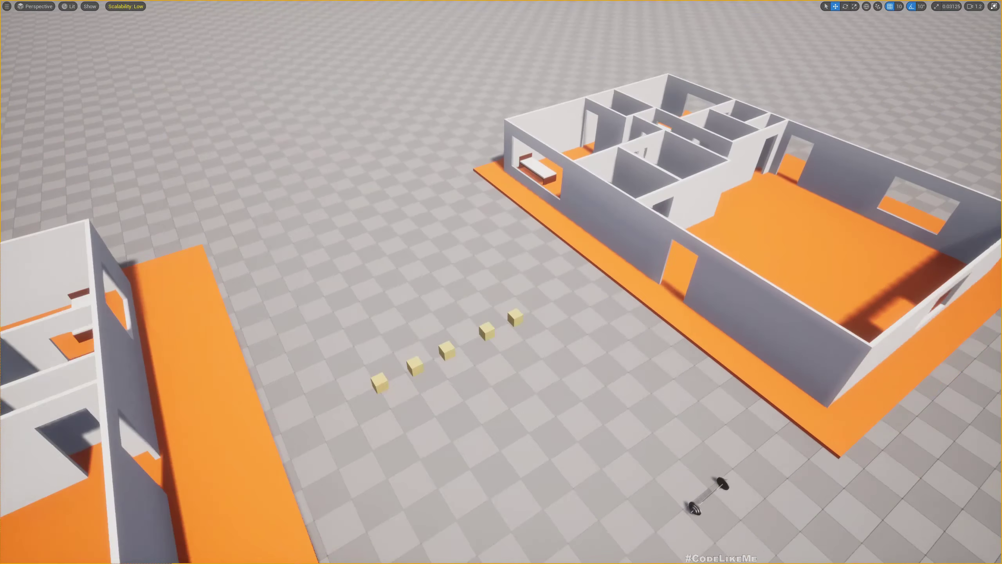
Select a house in the editor and examine the room layout, beds and chairs of both houses from above.
{"action": "right_click_drag", "start_coordinate": [513, 174], "coordinate": [446, 190]}
{"action": "left_click", "coordinate": [584, 186]}
{"action": "right_click_drag", "start_coordinate": [583, 185], "coordinate": [595, 184]}
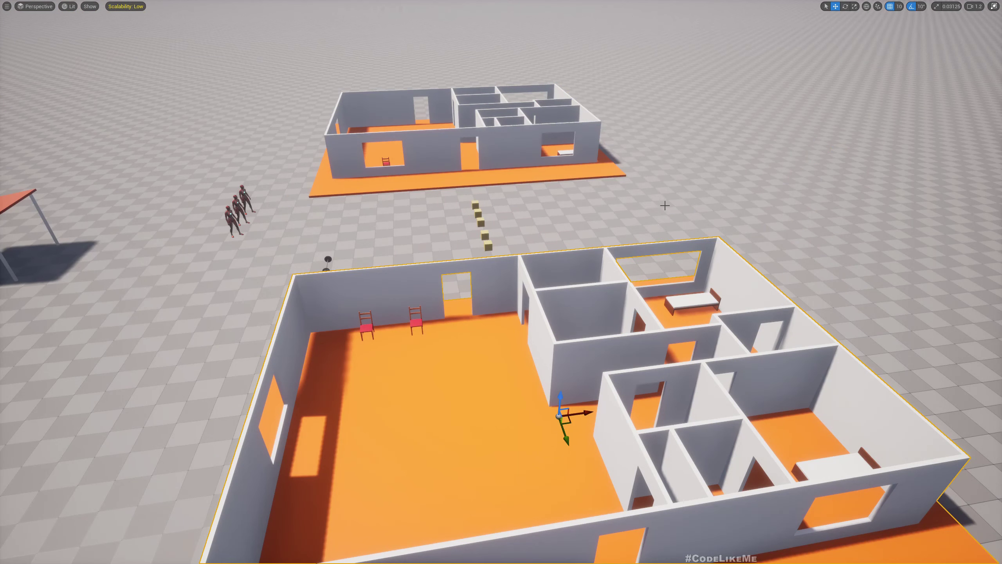
{"action": "right_click_drag", "start_coordinate": [665, 205], "coordinate": [552, 174]}
{"action": "scroll", "coordinate": [449, 290], "scroll_direction": "down", "scroll_amount": 3}
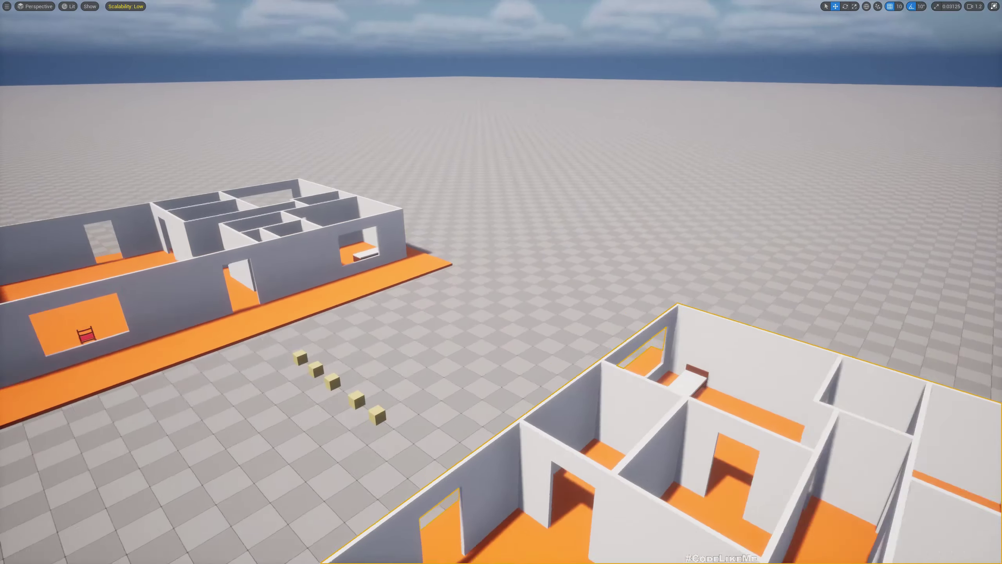
{"action": "scroll", "coordinate": [355, 359], "scroll_direction": "down", "scroll_amount": 2}
{"action": "scroll", "coordinate": [355, 358], "scroll_direction": "down", "scroll_amount": 1}
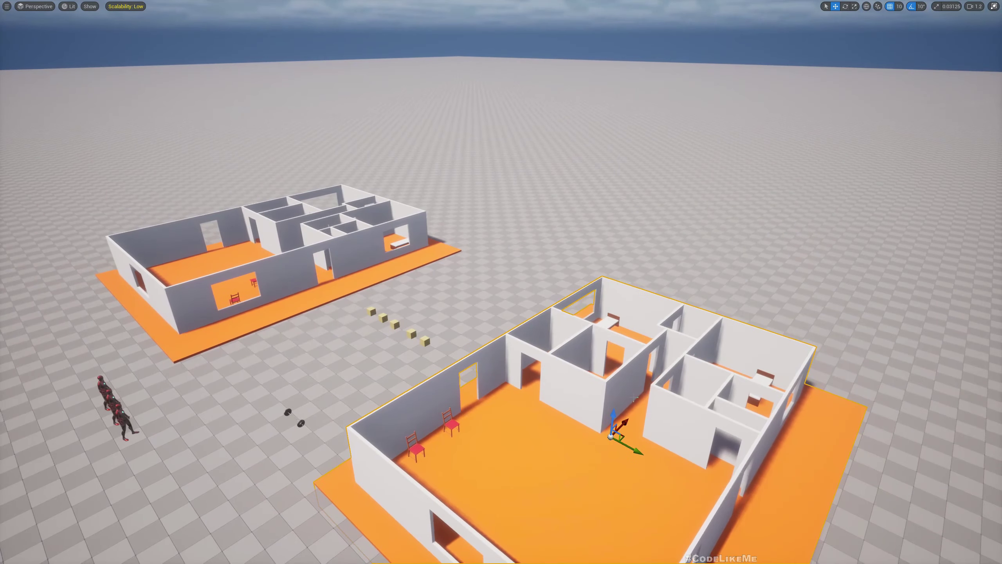
{"action": "right_click_drag", "start_coordinate": [719, 391], "coordinate": [713, 425]}
{"action": "key", "text": "d"}
{"action": "key", "text": "a"}
{"action": "key", "text": "w"}
{"action": "key", "text": "w"}
{"action": "key", "text": "s"}
{"action": "key", "text": "s"}
{"action": "key", "text": "w"}
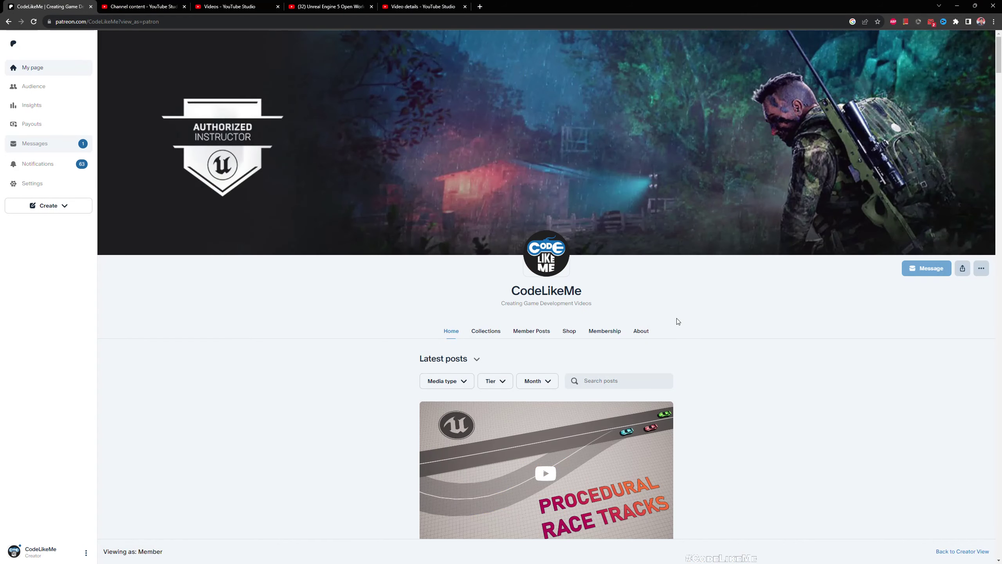
Look through the latest Unreal Engine project posts on the CodeLikeMe Patreon page.
{"action": "scroll", "coordinate": [675, 320], "scroll_direction": "down", "scroll_amount": 10}
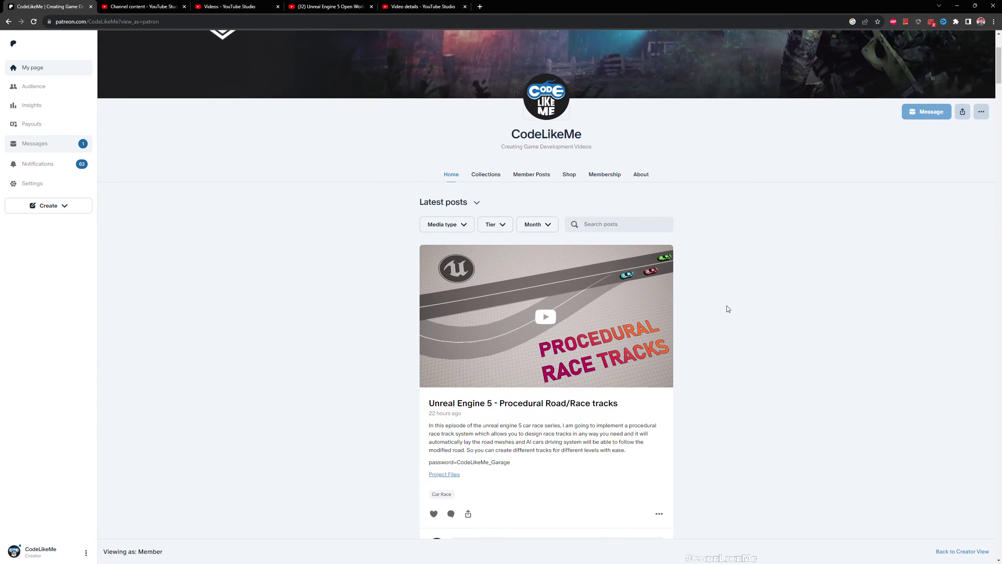
{"action": "scroll", "coordinate": [733, 310], "scroll_direction": "down", "scroll_amount": 15}
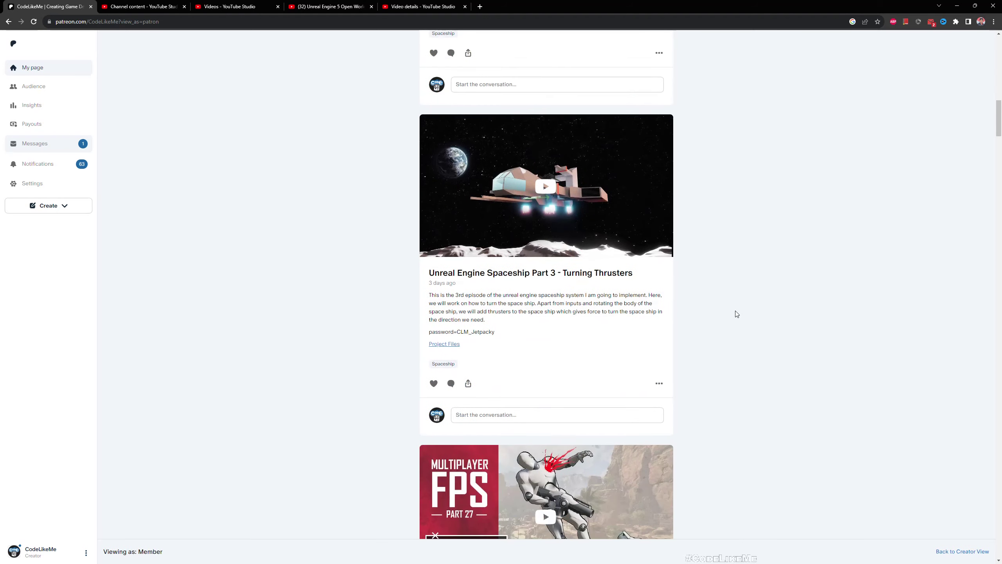
{"action": "scroll", "coordinate": [736, 315], "scroll_direction": "down", "scroll_amount": 10}
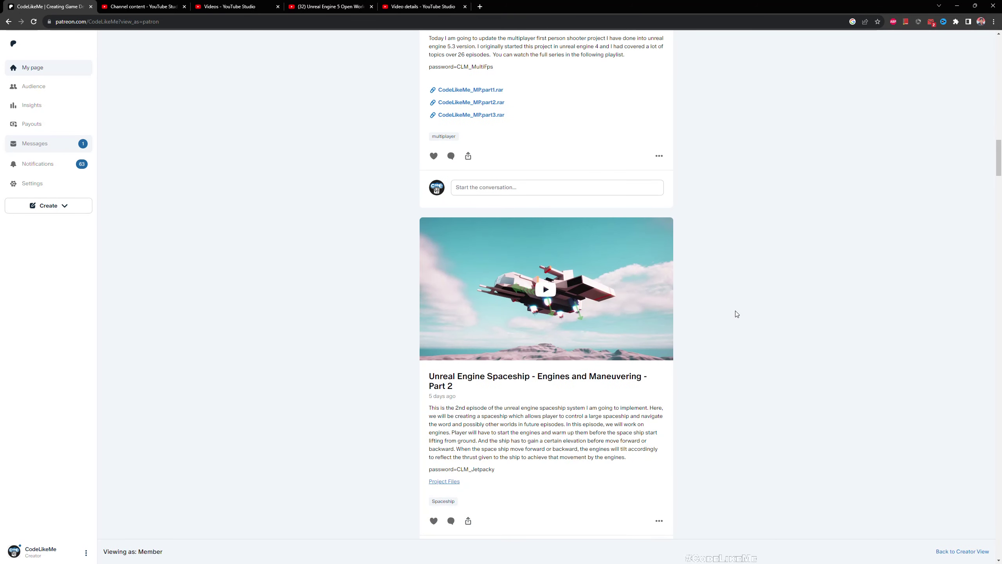
{"action": "scroll", "coordinate": [736, 314], "scroll_direction": "down", "scroll_amount": 15}
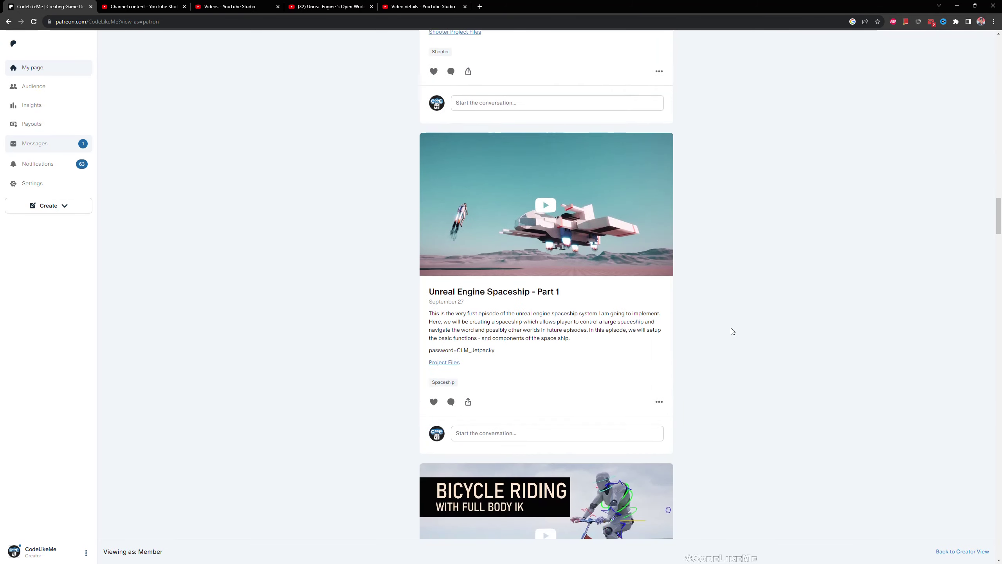
{"action": "scroll", "coordinate": [733, 331], "scroll_direction": "down", "scroll_amount": 15}
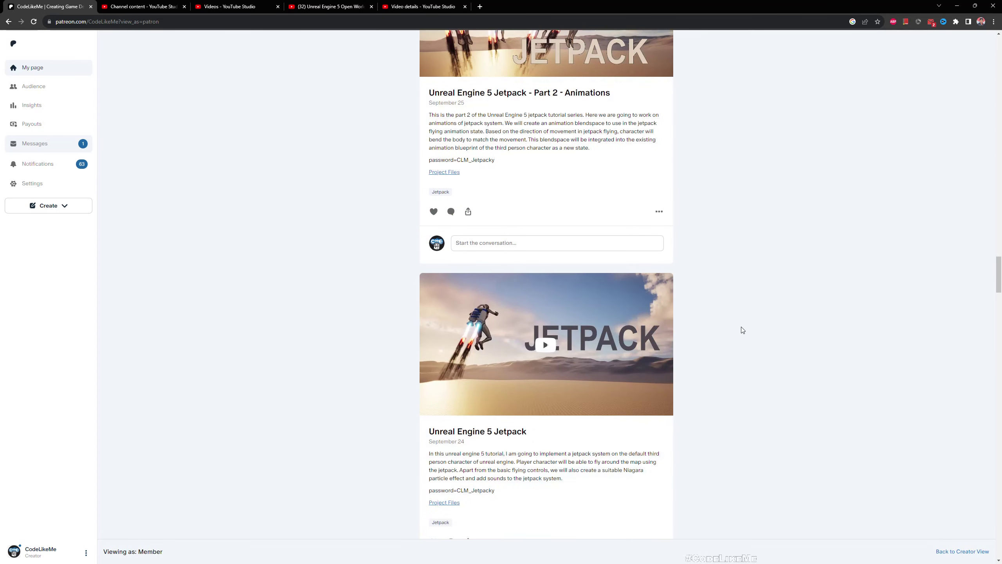
{"action": "scroll", "coordinate": [743, 330], "scroll_direction": "down", "scroll_amount": 15}
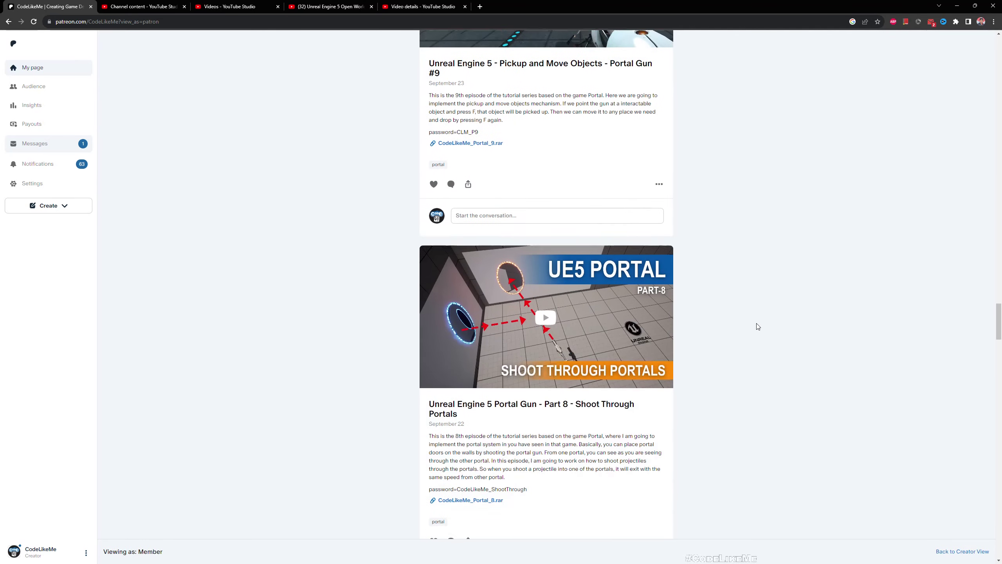
{"action": "scroll", "coordinate": [758, 327], "scroll_direction": "down", "scroll_amount": 15}
{"action": "scroll", "coordinate": [758, 328], "scroll_direction": "down", "scroll_amount": 9}
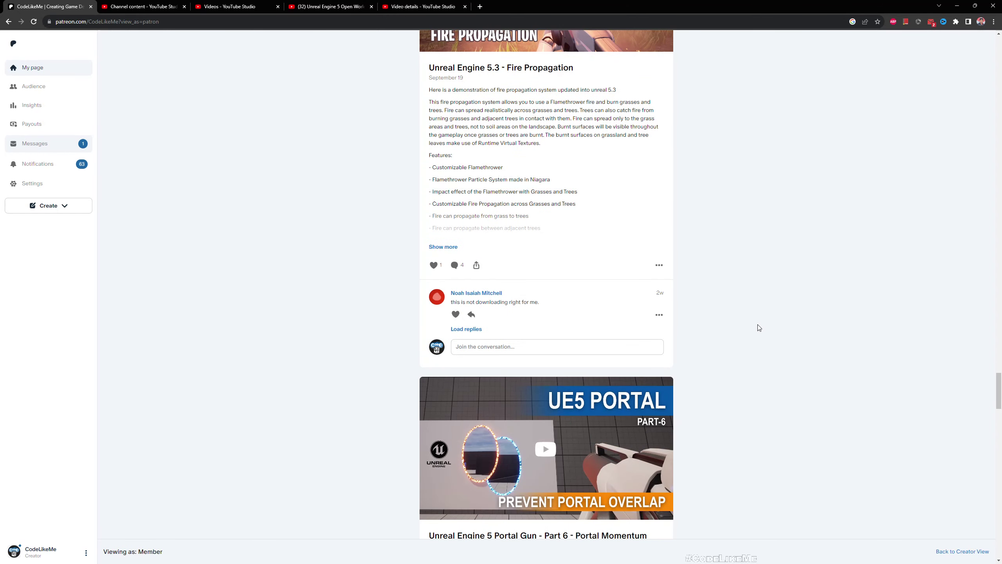
{"action": "scroll", "coordinate": [779, 320], "scroll_direction": "down", "scroll_amount": 10}
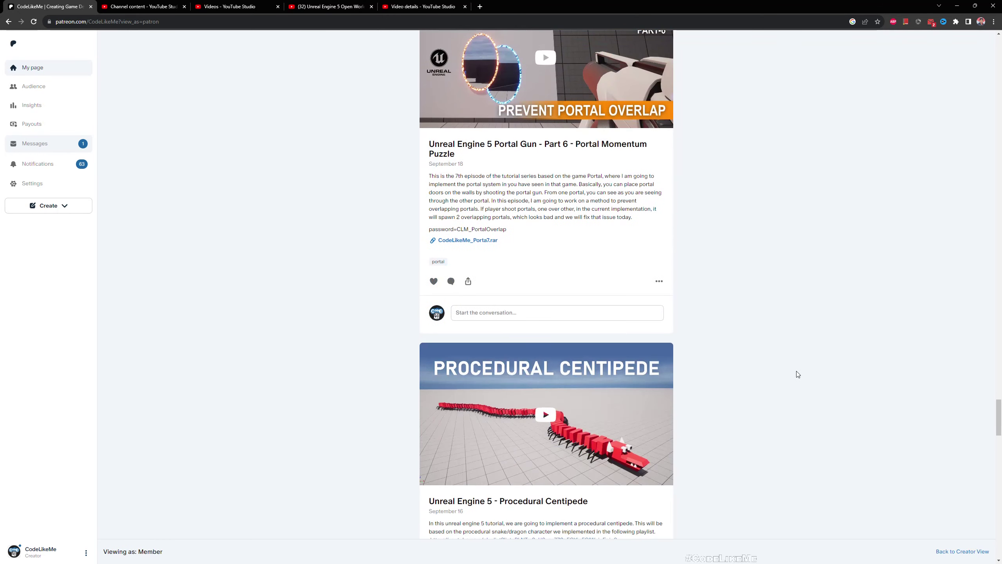
{"action": "scroll", "coordinate": [805, 314], "scroll_direction": "down", "scroll_amount": 11}
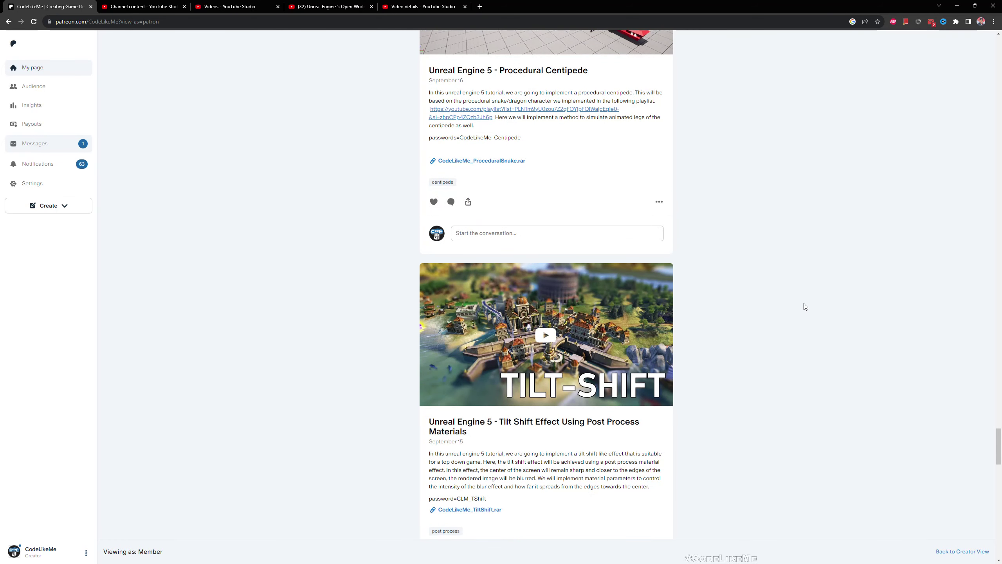
{"action": "scroll", "coordinate": [810, 303], "scroll_direction": "down", "scroll_amount": 20}
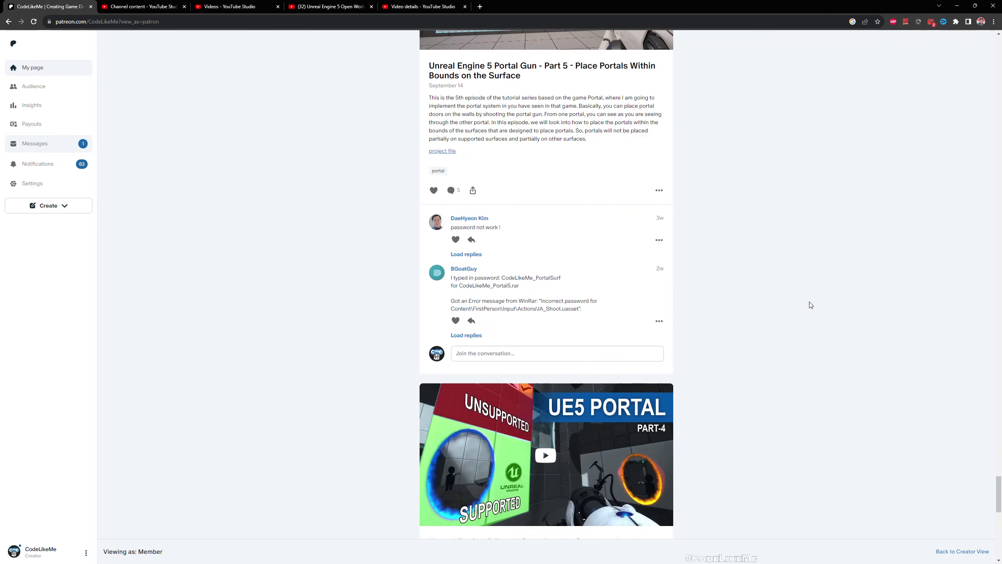
{"action": "scroll", "coordinate": [807, 284], "scroll_direction": "down", "scroll_amount": 9}
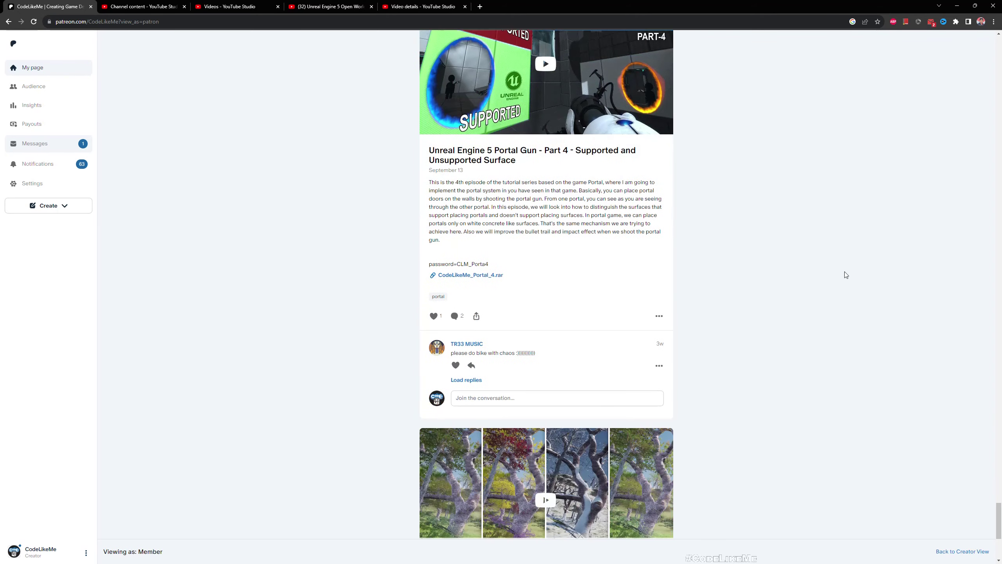
{"action": "scroll", "coordinate": [848, 277], "scroll_direction": "down", "scroll_amount": 2}
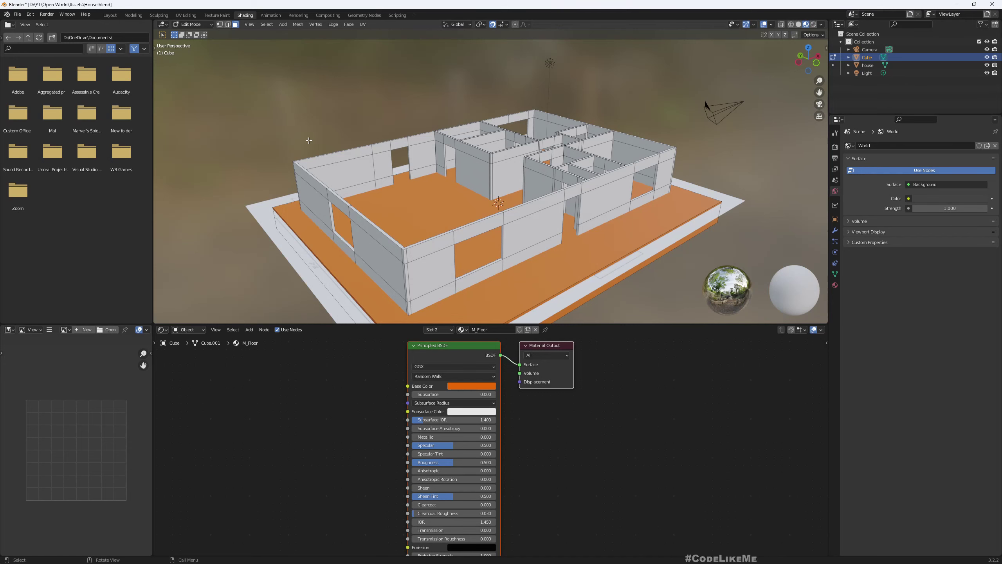
Examine the house model's walls and floor from different angles in Blender.
{"action": "middle_click_drag", "start_coordinate": [491, 171], "coordinate": [402, 203]}
{"action": "scroll", "coordinate": [472, 191], "scroll_direction": "up", "scroll_amount": 1}
{"action": "middle_click_drag", "start_coordinate": [453, 257], "coordinate": [444, 250]}
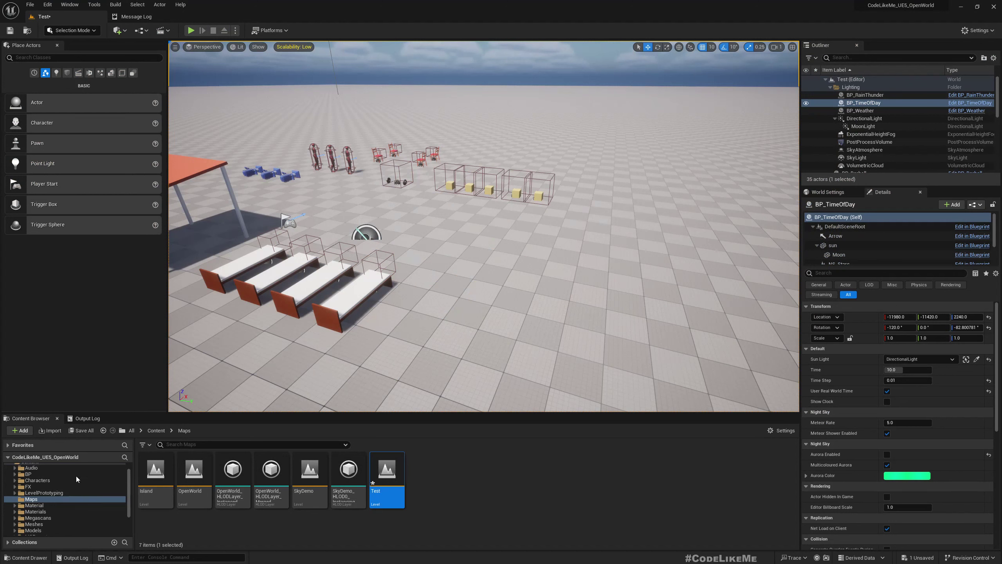
Import the House FBX as a static mesh with new materials into the Meshes/House folder in Unreal Engine.
{"action": "scroll", "coordinate": [77, 479], "scroll_direction": "up", "scroll_amount": 2}
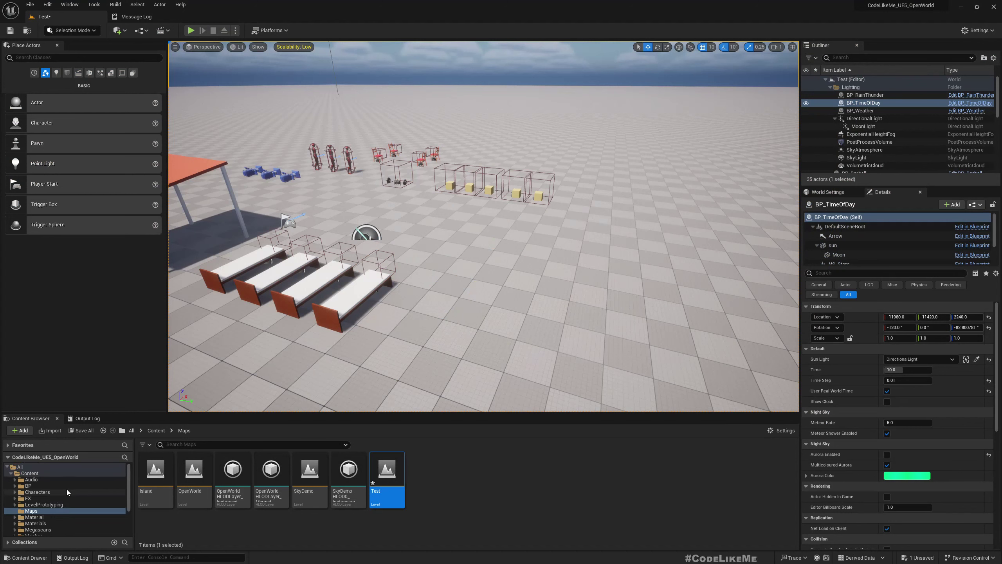
{"action": "left_click", "coordinate": [34, 473]}
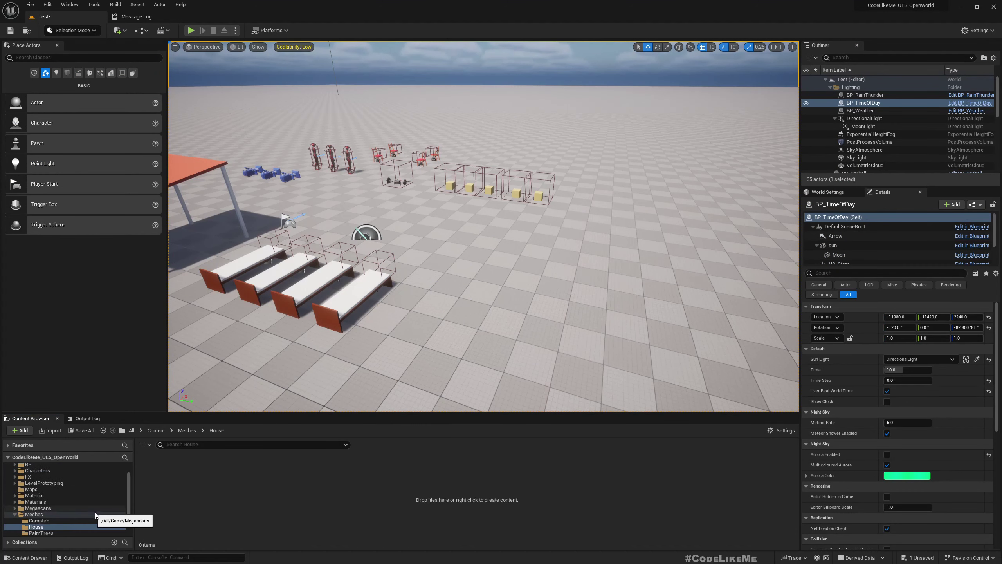
{"action": "scroll", "coordinate": [94, 516], "scroll_direction": "down", "scroll_amount": 1}
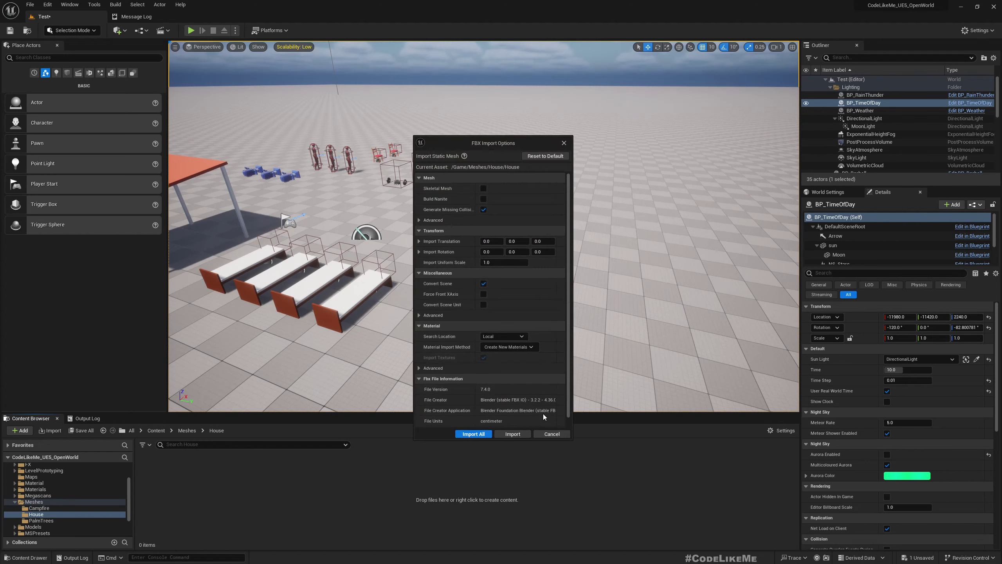
{"action": "left_click", "coordinate": [513, 434]}
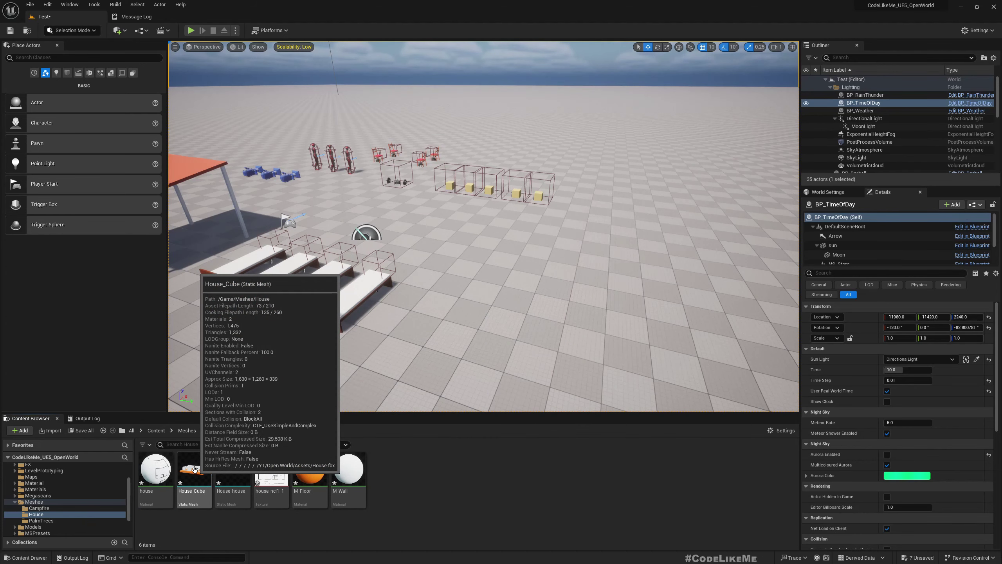
Open the House_Cube static mesh and inspect its walls, floor and underside.
{"action": "left_click", "coordinate": [194, 469]}
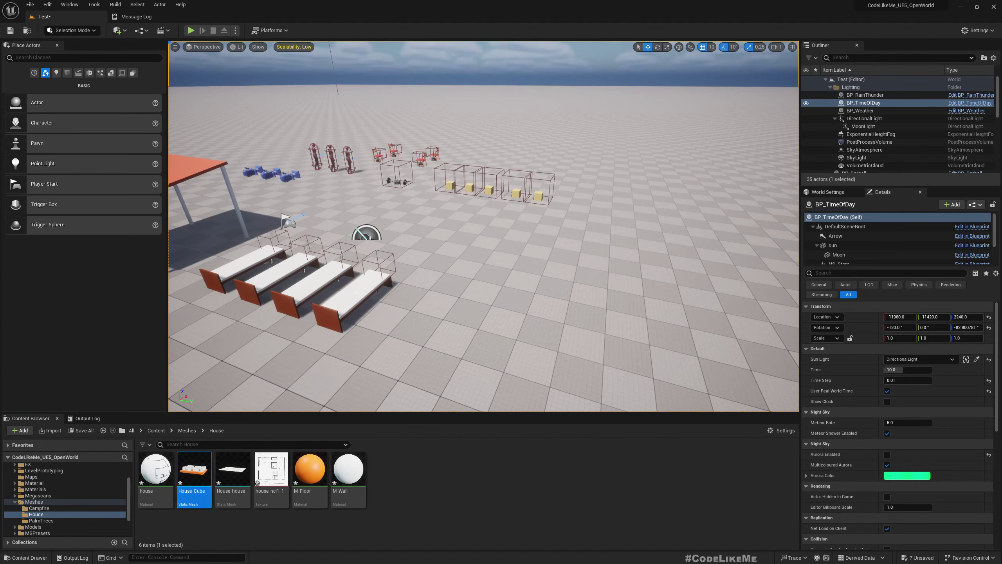
{"action": "left_click_drag", "start_coordinate": [0, 136], "coordinate": [525, 17]}
{"action": "scroll", "coordinate": [491, 253], "scroll_direction": "down", "scroll_amount": 6}
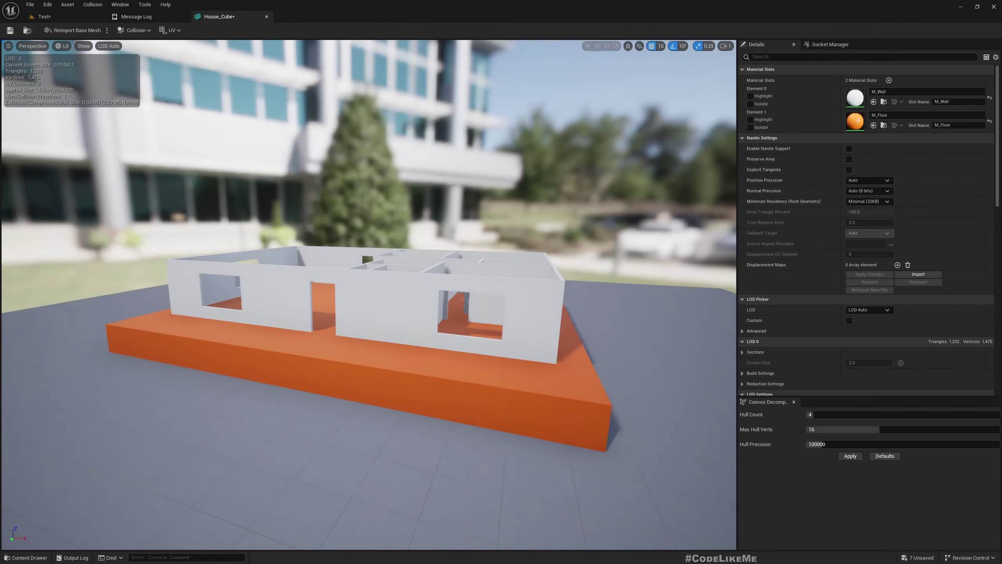
{"action": "right_click_drag", "start_coordinate": [491, 252], "coordinate": [464, 294]}
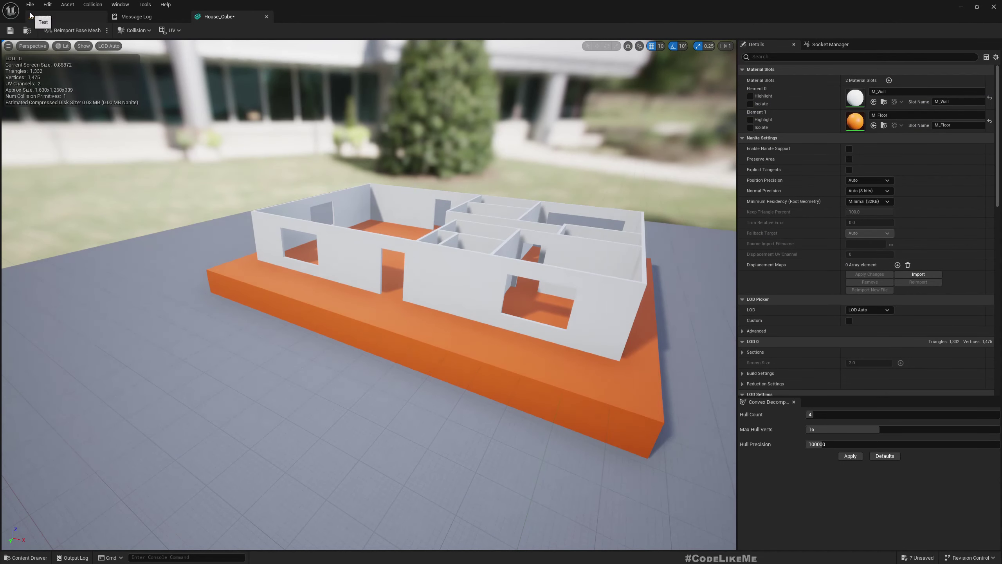
{"action": "right_click_drag", "start_coordinate": [369, 273], "coordinate": [347, 237]}
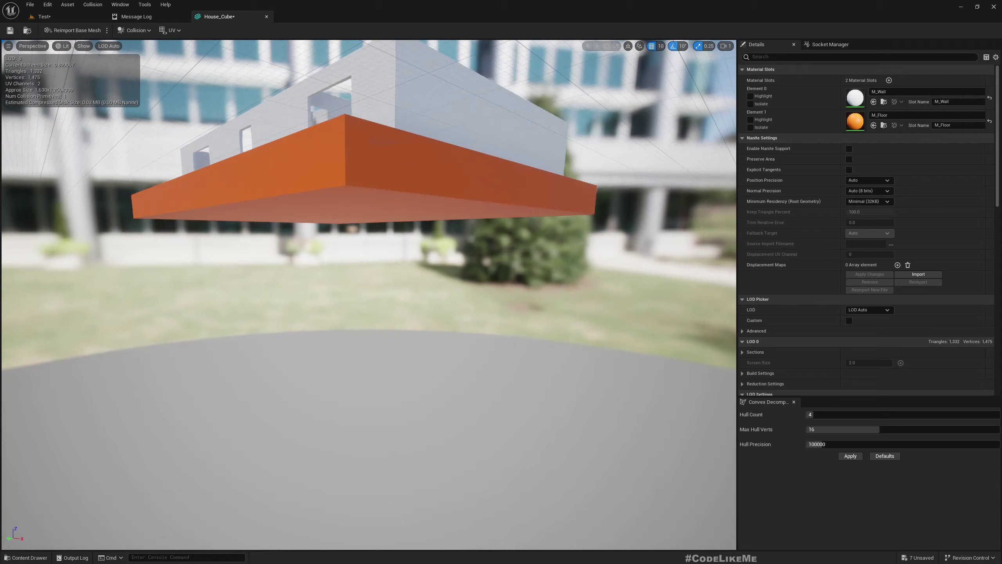
{"action": "left_click_drag", "start_coordinate": [385, 217], "coordinate": [506, 244]}
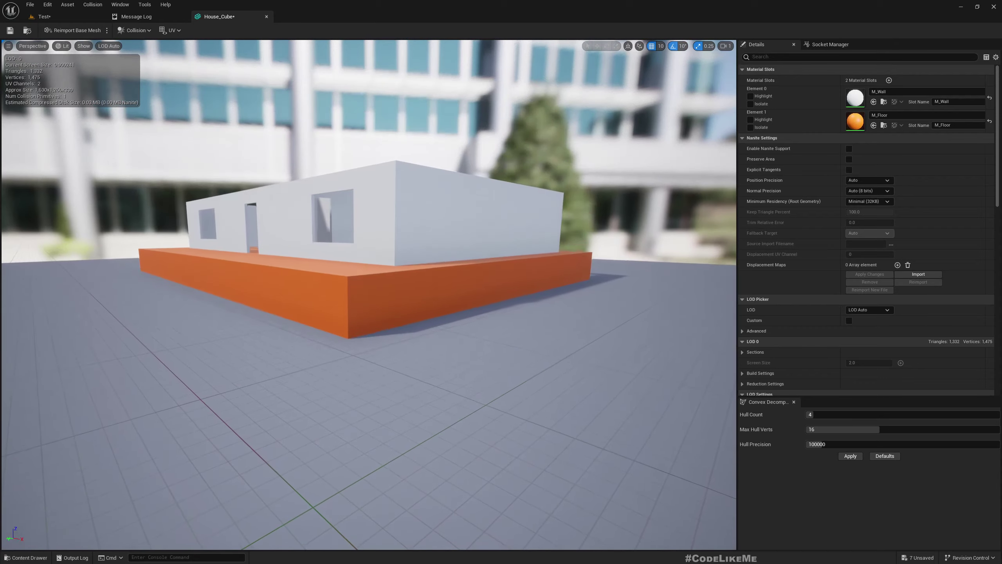
Place the House_Cube mesh in the Test level beside the beds, at about X -60, Y 930, Z 0.
{"action": "left_click", "coordinate": [40, 17]}
{"action": "left_click_drag", "start_coordinate": [191, 483], "coordinate": [616, 299]}
{"action": "right_click_drag", "start_coordinate": [616, 298], "coordinate": [647, 319]}
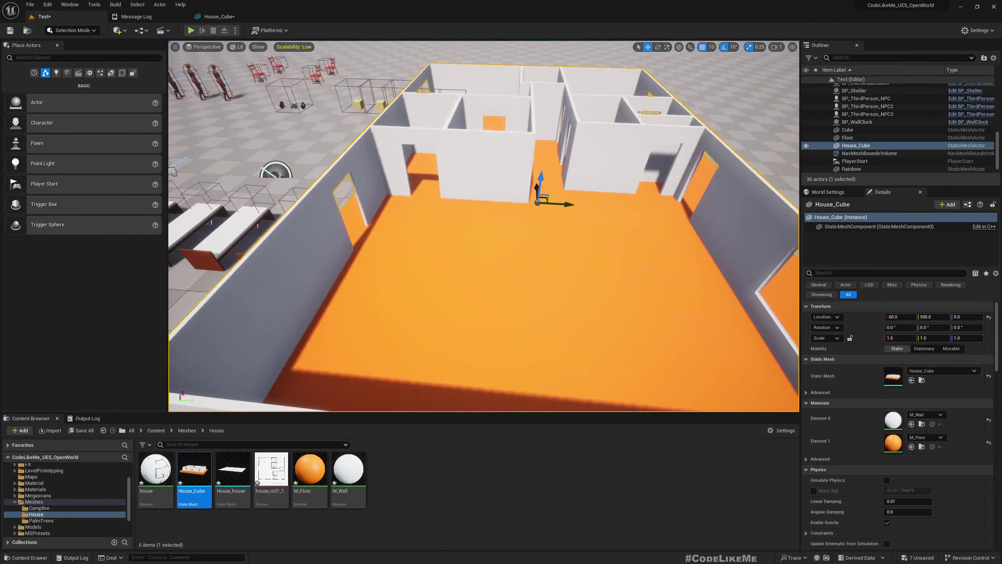
{"action": "right_click_drag", "start_coordinate": [332, 201], "coordinate": [362, 205]}
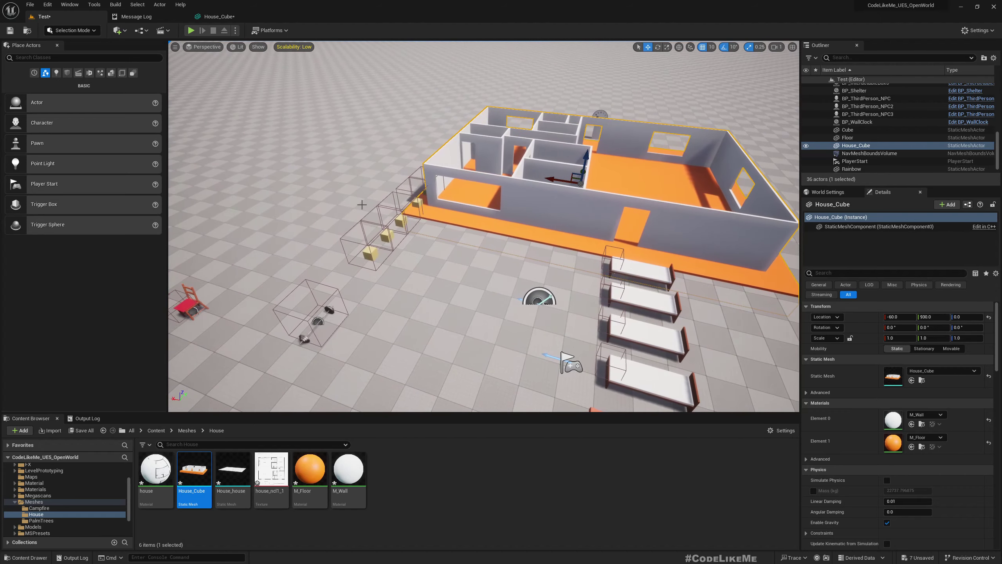
{"action": "left_click_drag", "start_coordinate": [362, 205], "coordinate": [433, 235]}
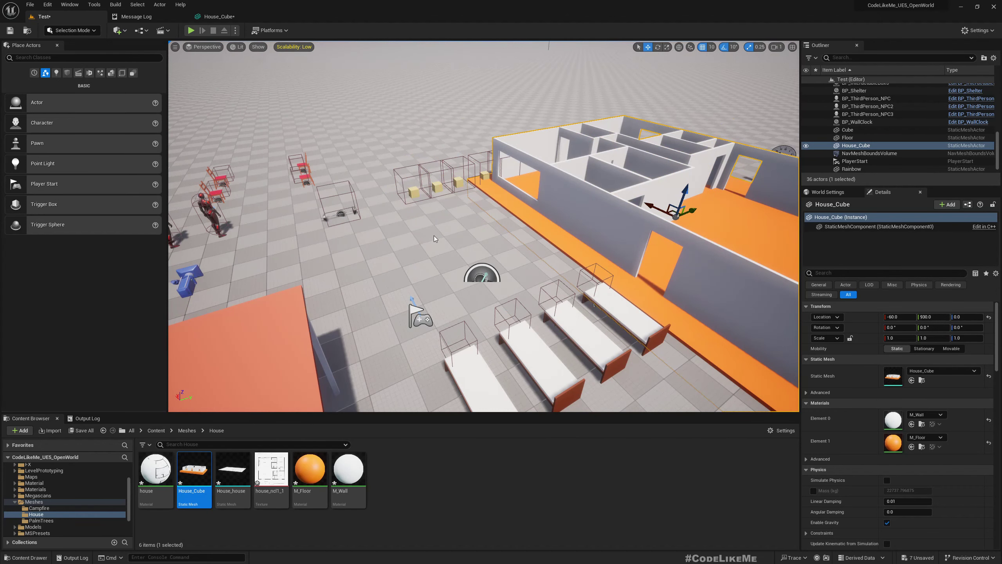
Switch to Blender and view the house in the Modeling workspace from the top.
{"action": "key", "text": "alt+Tab"}
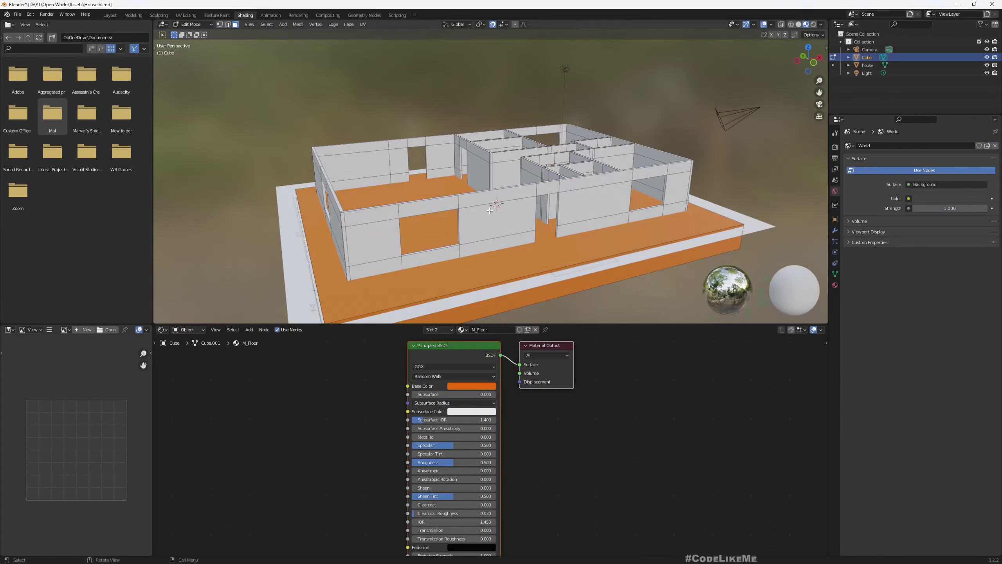
{"action": "left_click", "coordinate": [133, 15]}
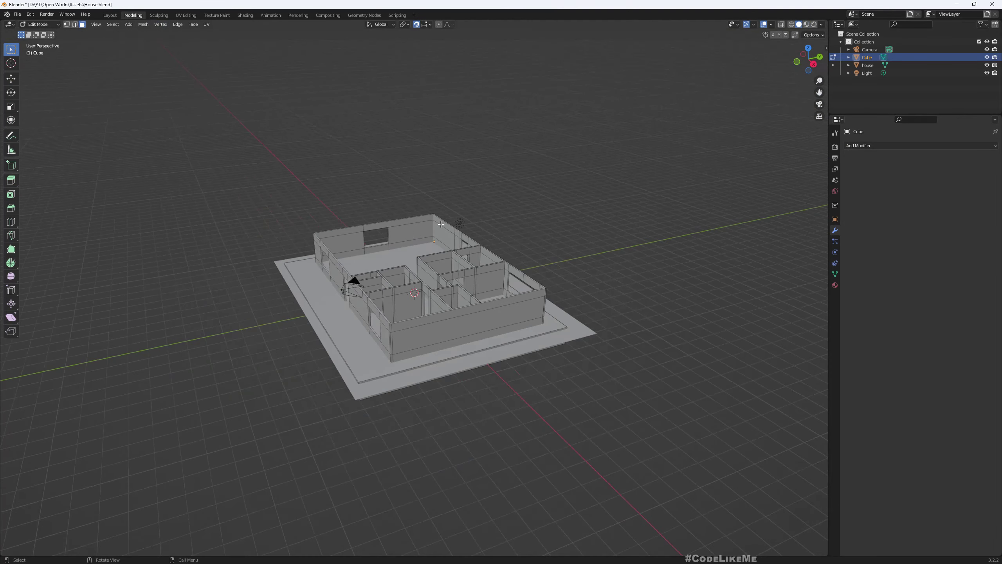
{"action": "key", "text": "KP_7"}
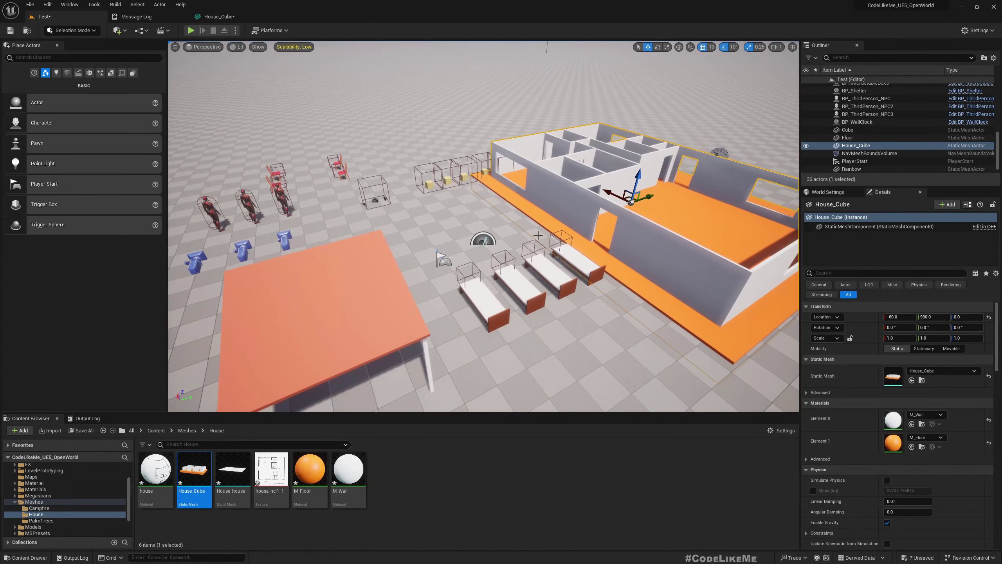
Switch the Unreal level viewport to the Top view and move the house away from the beds to Y 1420.
{"action": "left_click", "coordinate": [226, 56]}
{"action": "left_click", "coordinate": [208, 47]}
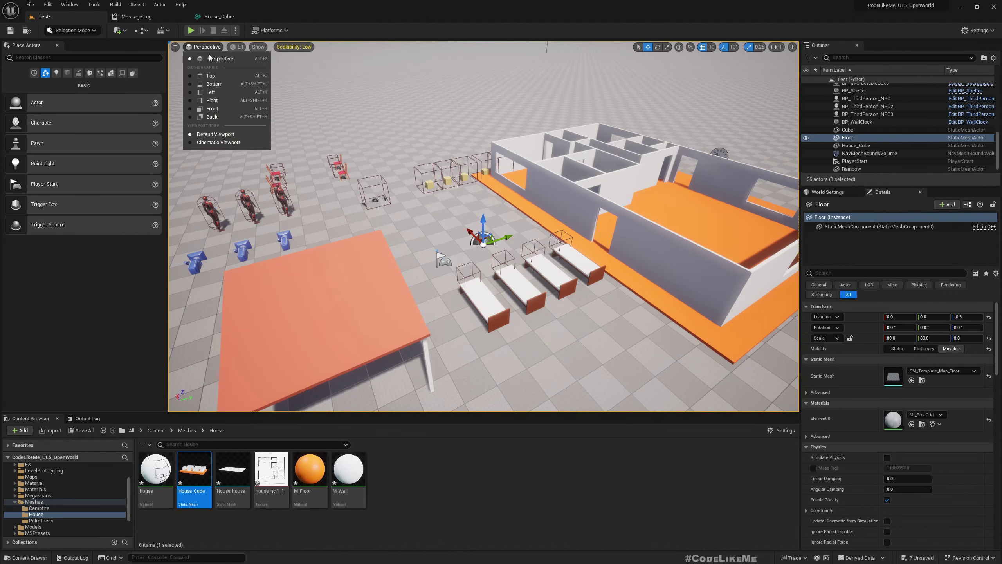
{"action": "left_click", "coordinate": [214, 76]}
{"action": "scroll", "coordinate": [515, 199], "scroll_direction": "down", "scroll_amount": 5}
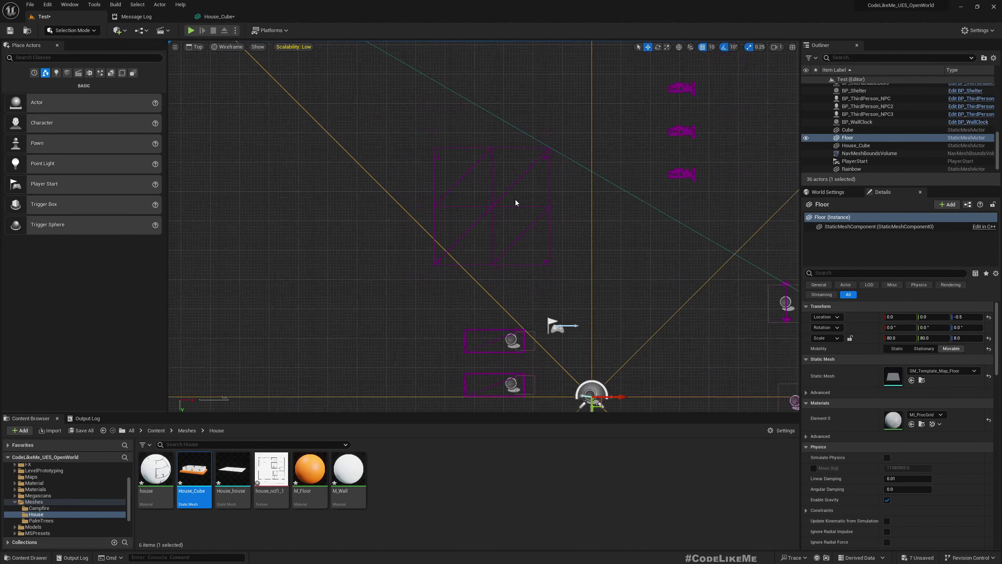
{"action": "scroll", "coordinate": [515, 201], "scroll_direction": "down", "scroll_amount": 1}
{"action": "scroll", "coordinate": [517, 203], "scroll_direction": "up", "scroll_amount": 5}
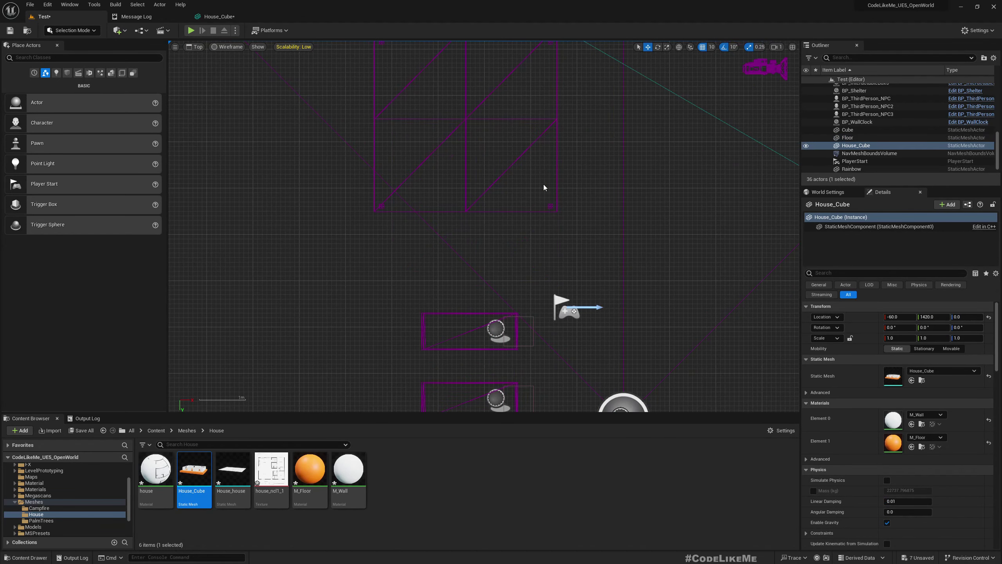
Examine the objects around the player start and the house's room layout in the top wireframe view.
{"action": "scroll", "coordinate": [547, 181], "scroll_direction": "up", "scroll_amount": 1}
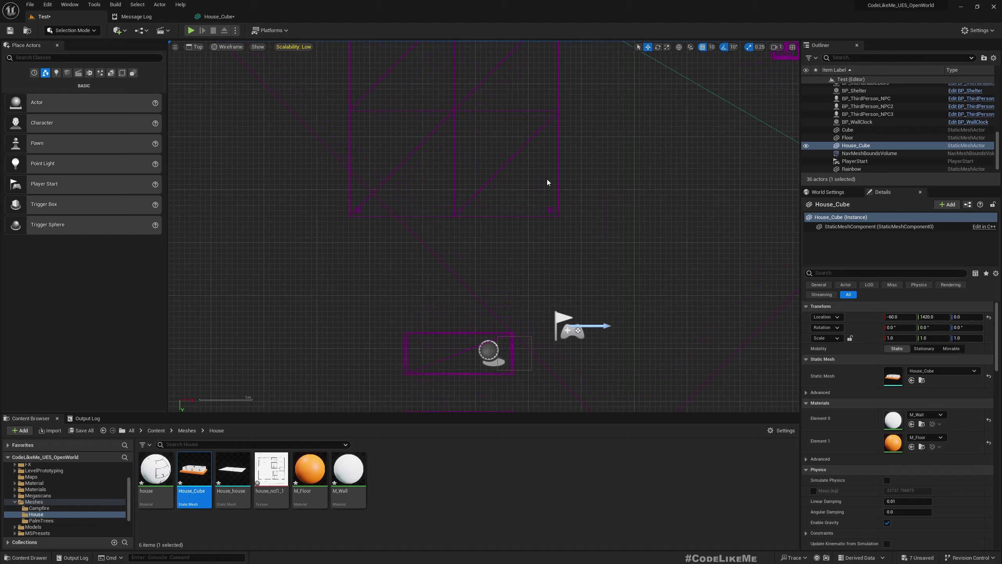
{"action": "middle_click_drag", "start_coordinate": [539, 201], "coordinate": [391, 200]}
{"action": "scroll", "coordinate": [494, 231], "scroll_direction": "down", "scroll_amount": 5}
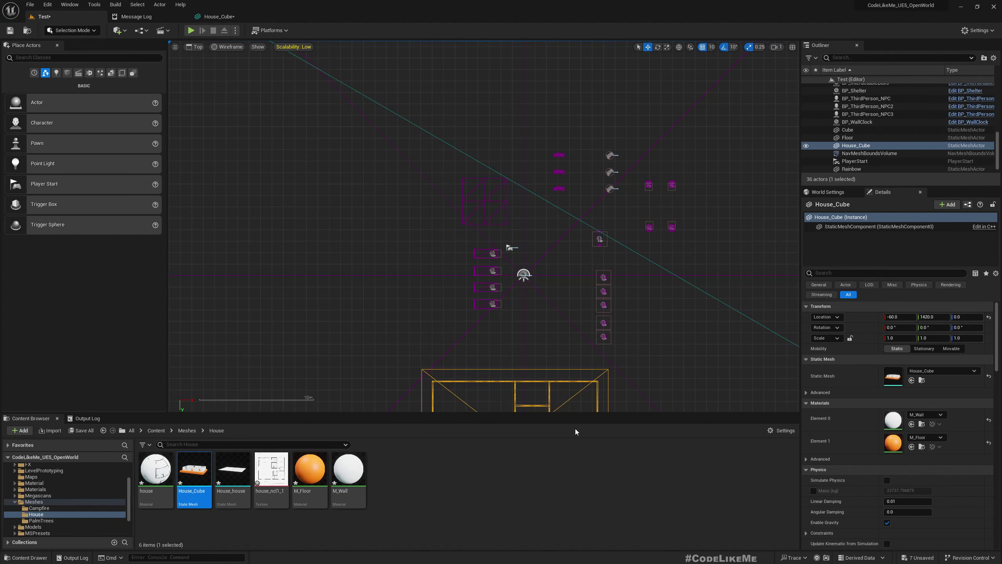
{"action": "right_click_drag", "start_coordinate": [559, 378], "coordinate": [533, 208]}
{"action": "scroll", "coordinate": [545, 265], "scroll_direction": "up", "scroll_amount": 4}
{"action": "scroll", "coordinate": [564, 273], "scroll_direction": "down", "scroll_amount": 3}
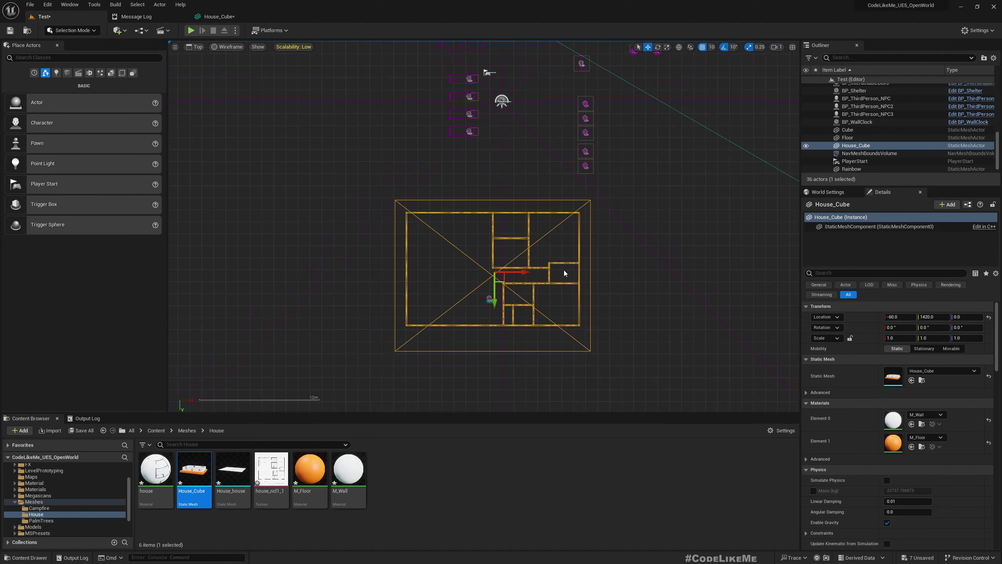
{"action": "scroll", "coordinate": [564, 274], "scroll_direction": "up", "scroll_amount": 1}
{"action": "scroll", "coordinate": [564, 270], "scroll_direction": "up", "scroll_amount": 1}
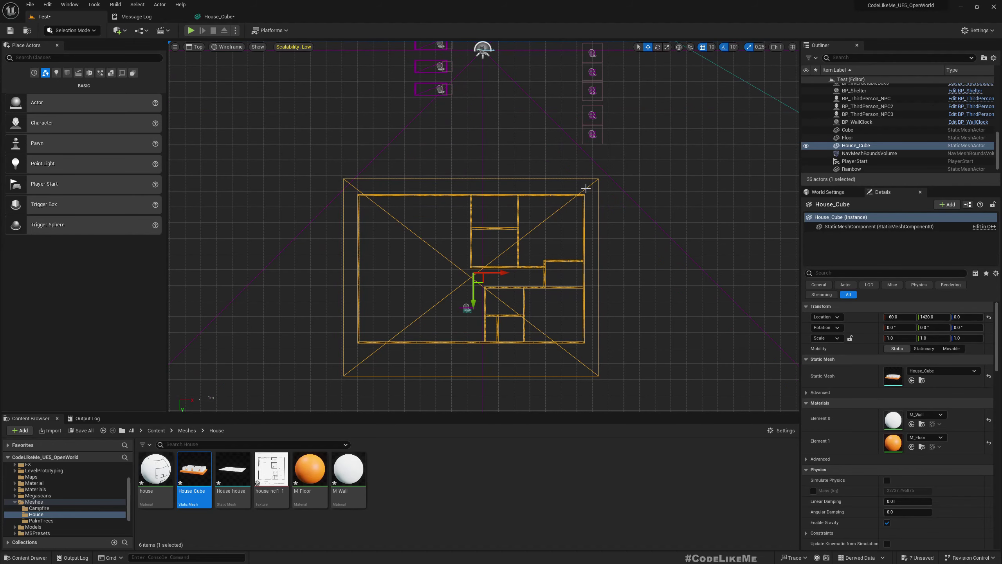
Return the level viewport to Perspective and move the house beside the beds to about X -1130, Y 940.
{"action": "middle_click_drag", "start_coordinate": [586, 188], "coordinate": [358, 191]}
{"action": "middle_click_drag", "start_coordinate": [359, 191], "coordinate": [358, 187]}
{"action": "scroll", "coordinate": [477, 237], "scroll_direction": "down", "scroll_amount": 2}
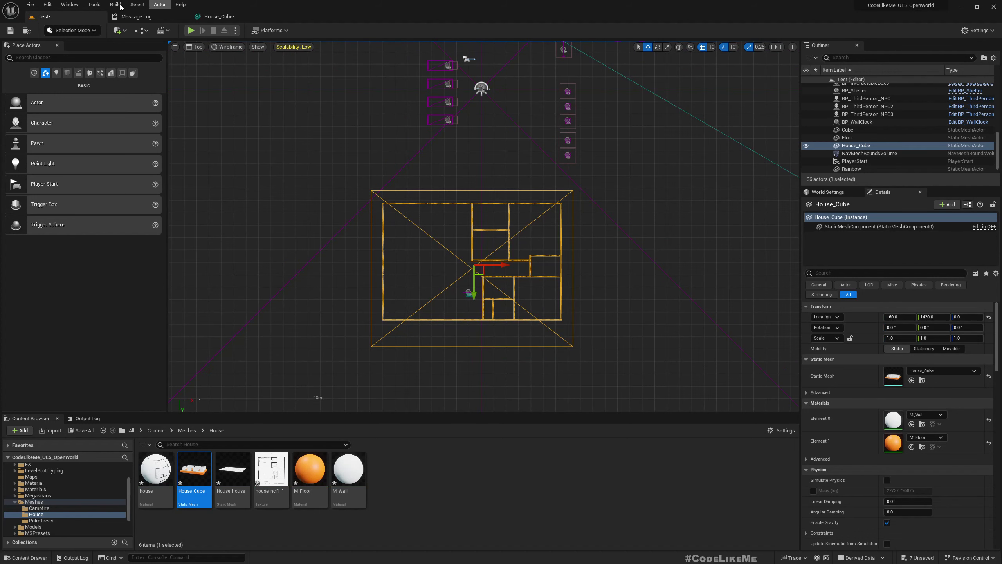
{"action": "left_click", "coordinate": [196, 47]}
{"action": "left_click", "coordinate": [202, 59]}
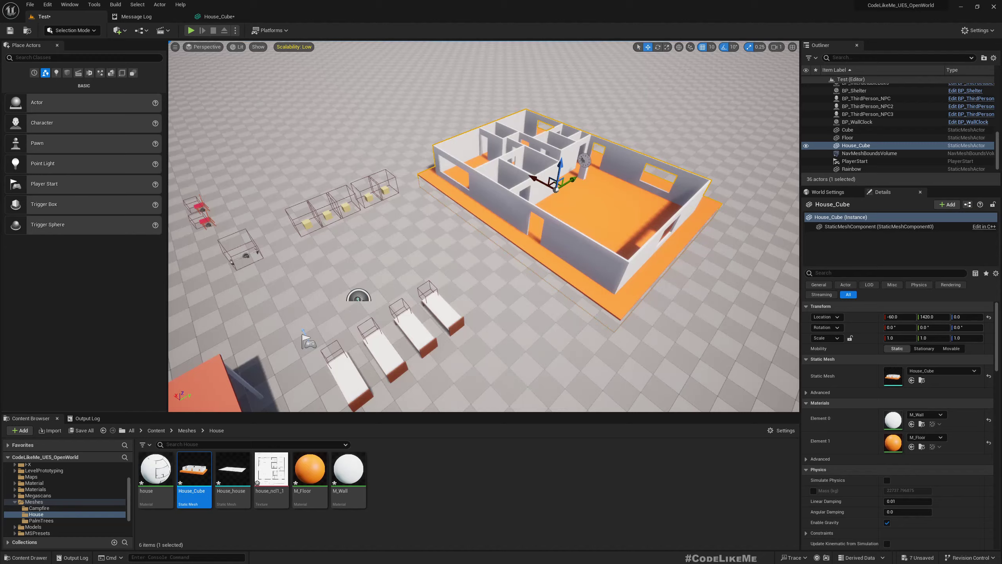
{"action": "right_click_drag", "start_coordinate": [504, 298], "coordinate": [418, 348]}
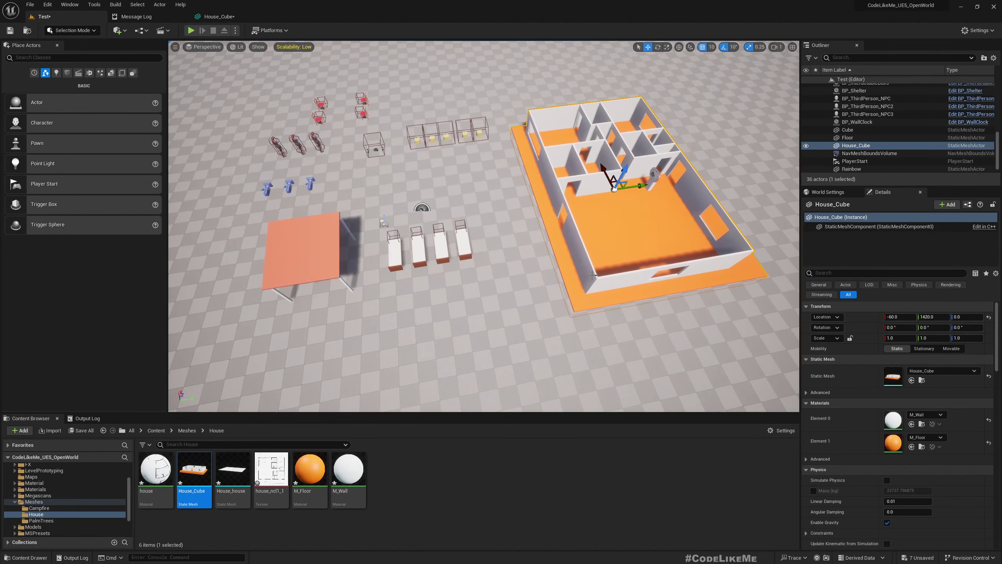
{"action": "right_click_drag", "start_coordinate": [593, 235], "coordinate": [563, 222]}
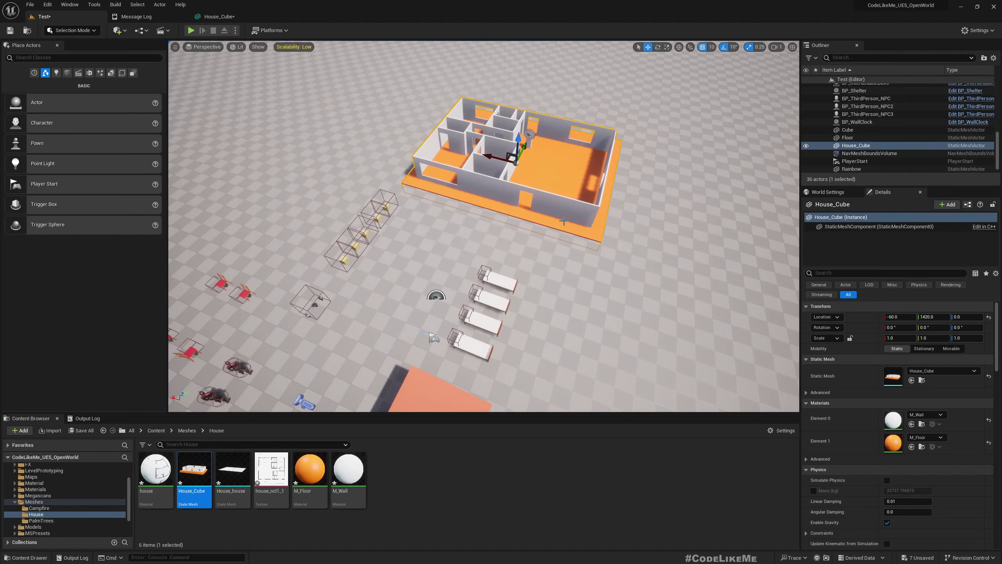
{"action": "left_click_drag", "start_coordinate": [489, 159], "coordinate": [640, 211]}
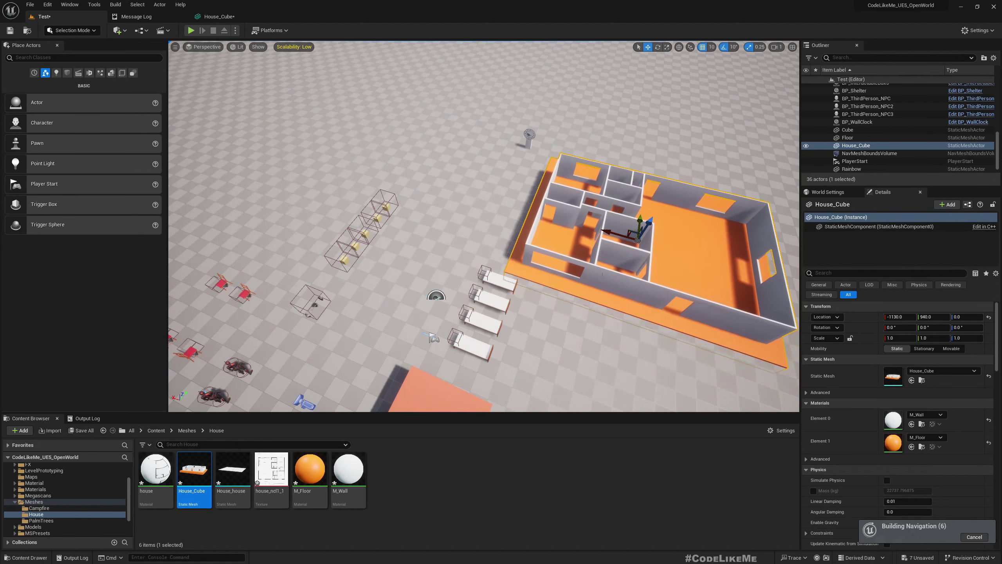
Rotate the house about 90° around its vertical axis and inspect the entrance side from ground level.
{"action": "right_click_drag", "start_coordinate": [640, 211], "coordinate": [616, 277]}
{"action": "key", "text": "e"}
{"action": "left_click_drag", "start_coordinate": [443, 153], "coordinate": [332, 144]}
{"action": "right_click_drag", "start_coordinate": [455, 172], "coordinate": [533, 113]}
{"action": "right_click_drag", "start_coordinate": [424, 207], "coordinate": [757, 258]}
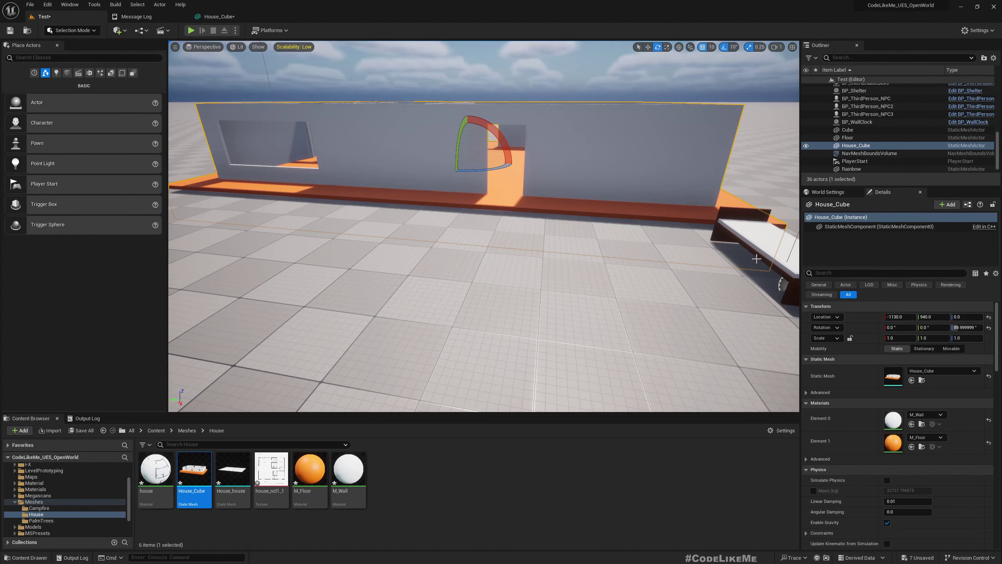
{"action": "key", "text": "e"}
{"action": "right_click_drag", "start_coordinate": [508, 287], "coordinate": [515, 278]}
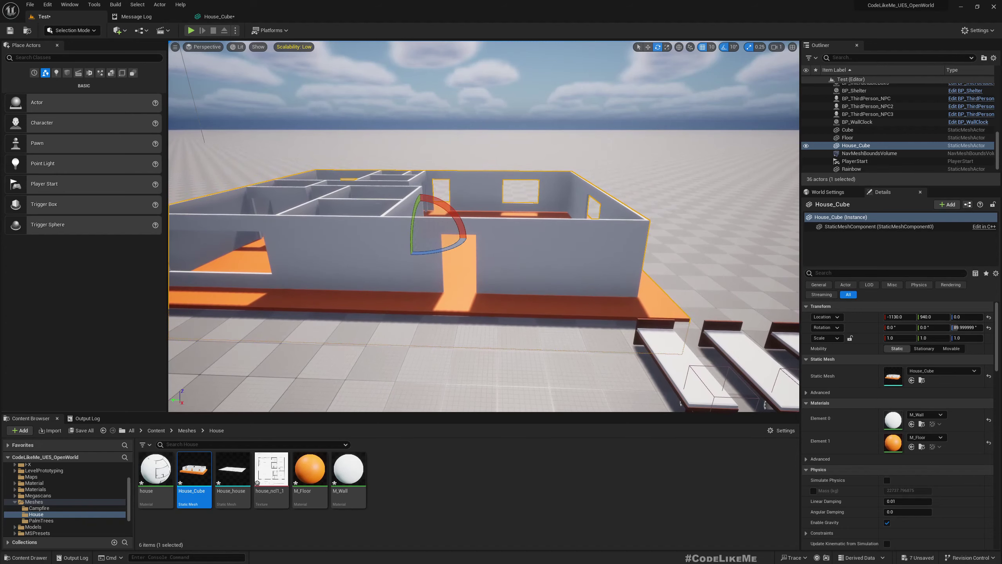
Open the House_Cube static mesh for editing and display its simple collision around the whole house.
{"action": "double_click", "coordinate": [195, 472]}
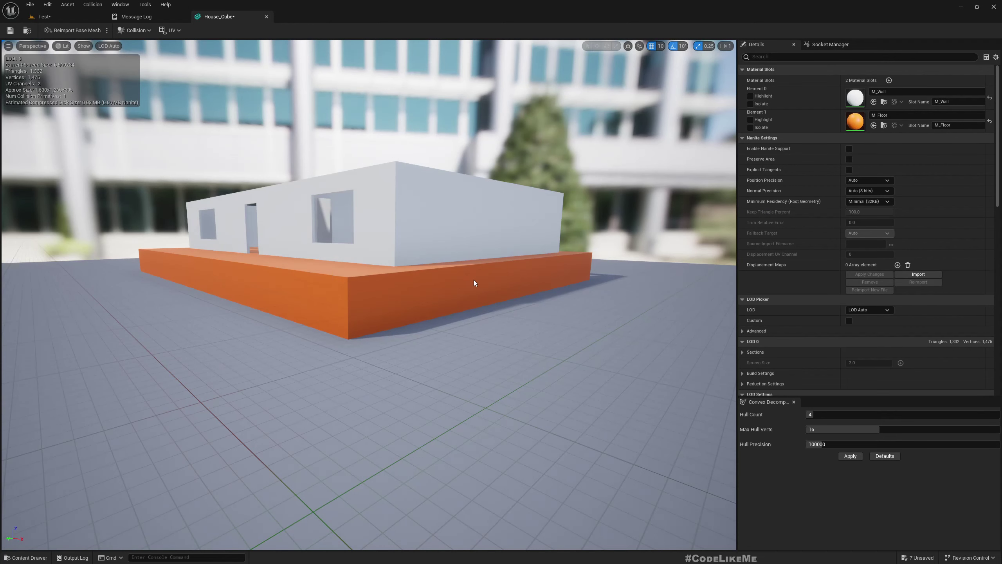
{"action": "left_click", "coordinate": [87, 45]}
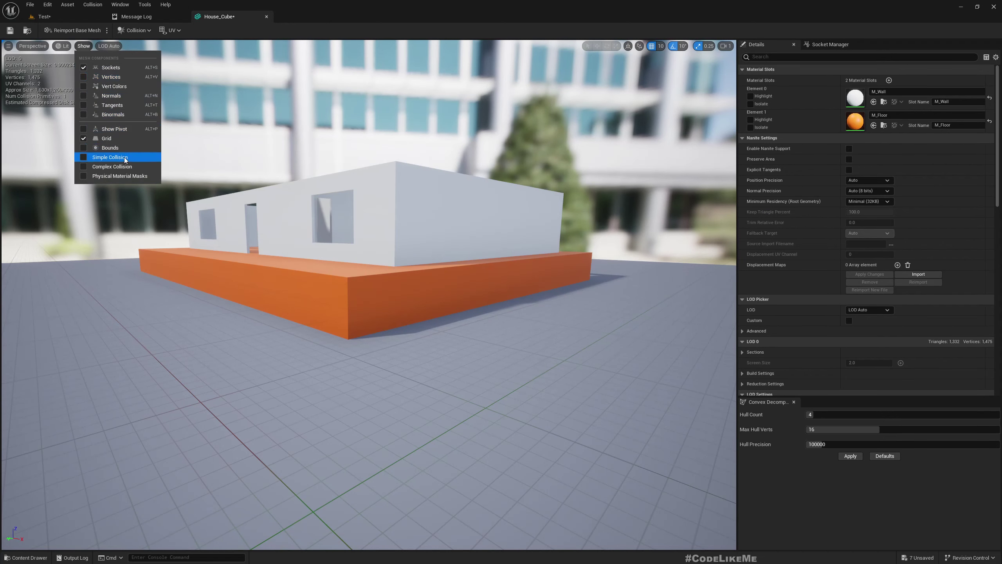
{"action": "left_click", "coordinate": [81, 156]}
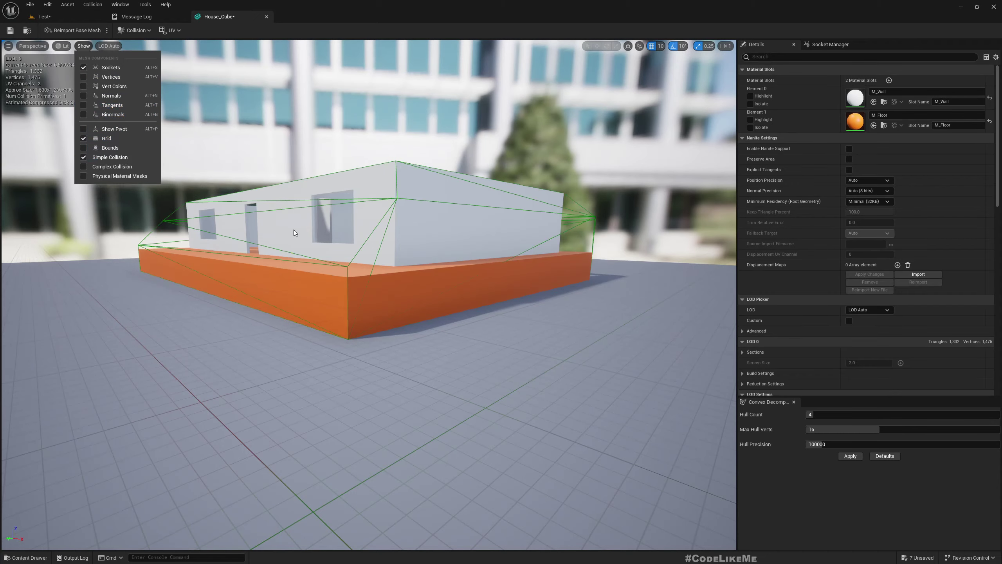
{"action": "left_click_drag", "start_coordinate": [294, 230], "coordinate": [321, 243]}
{"action": "right_click_drag", "start_coordinate": [321, 243], "coordinate": [386, 236]}
{"action": "left_click", "coordinate": [322, 191]}
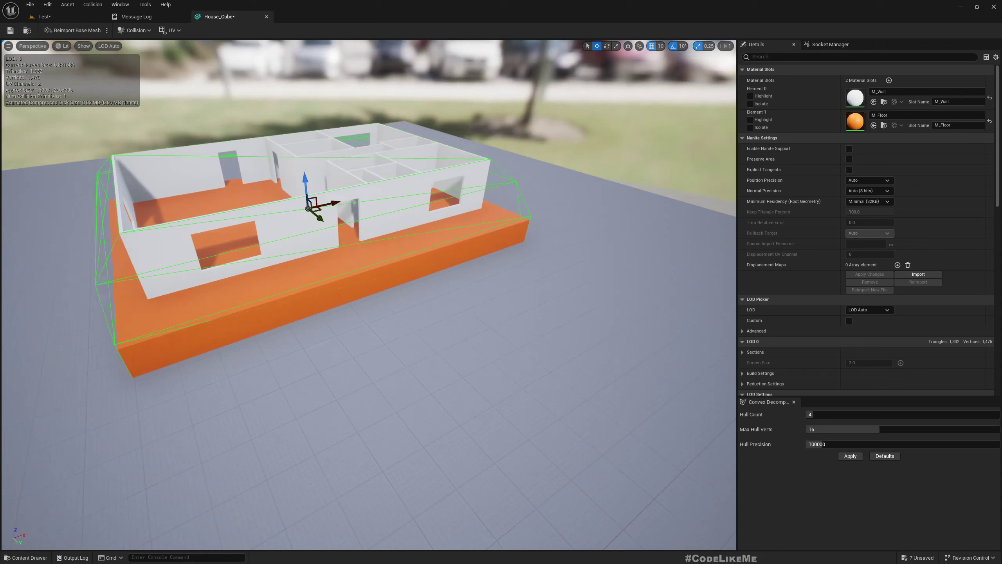
{"action": "key", "text": "s"}
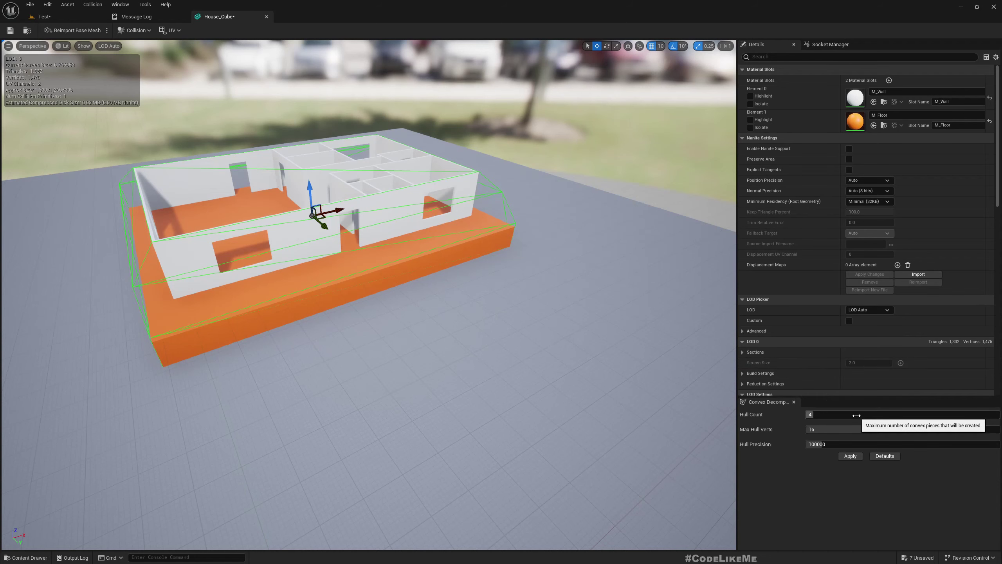
Try convex decomposition on the house mesh with Hull Count 14 and Hull Precision 340000, undoing the accidental rotation.
{"action": "left_click_drag", "start_coordinate": [856, 416], "coordinate": [870, 444]}
{"action": "left_click", "coordinate": [851, 456]}
{"action": "right_click_drag", "start_coordinate": [368, 294], "coordinate": [474, 272]}
{"action": "right_click_drag", "start_coordinate": [357, 248], "coordinate": [369, 281]}
{"action": "key", "text": "s"}
{"action": "key", "text": "ctrl+z"}
{"action": "left_click", "coordinate": [379, 331]}
{"action": "left_click_drag", "start_coordinate": [379, 334], "coordinate": [198, 243]}
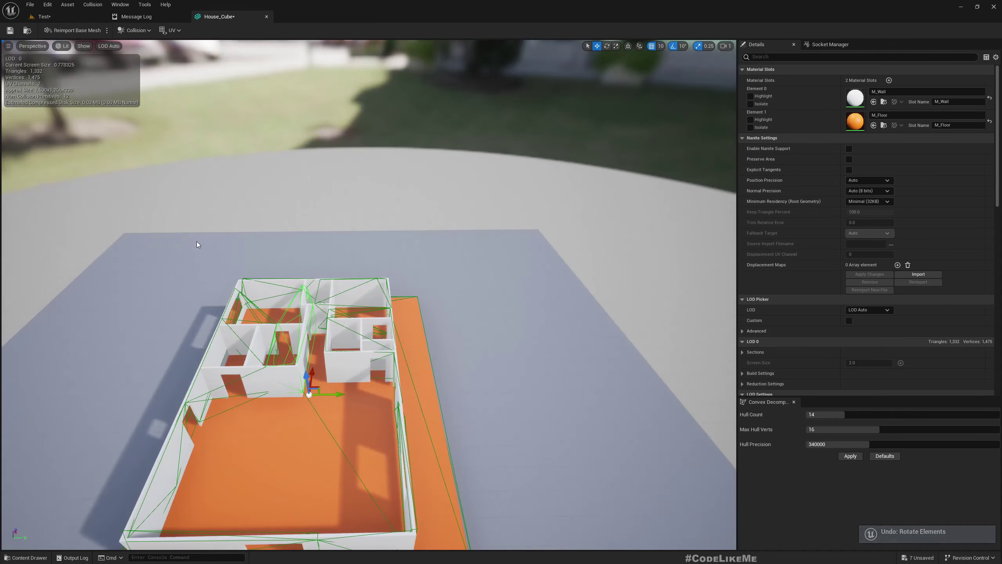
Remove all existing collision from the house mesh.
{"action": "left_click", "coordinate": [120, 5]}
{"action": "mouse_move", "coordinate": [93, 4]}
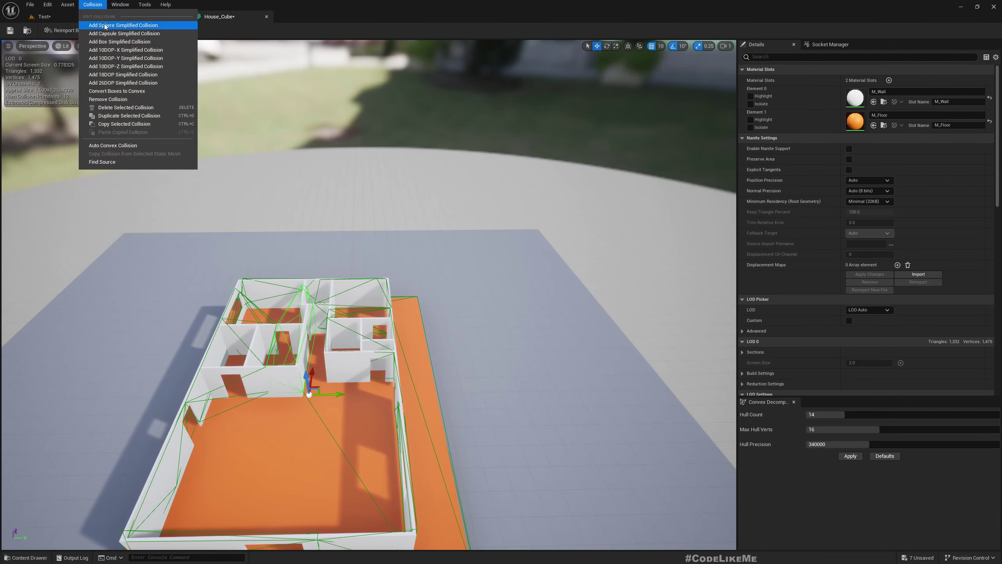
{"action": "left_click", "coordinate": [115, 99]}
{"action": "left_click_drag", "start_coordinate": [413, 205], "coordinate": [395, 186]}
{"action": "right_click_drag", "start_coordinate": [412, 202], "coordinate": [412, 158]}
Add a box simplified collision to the house mesh.
{"action": "left_click", "coordinate": [44, 46]}
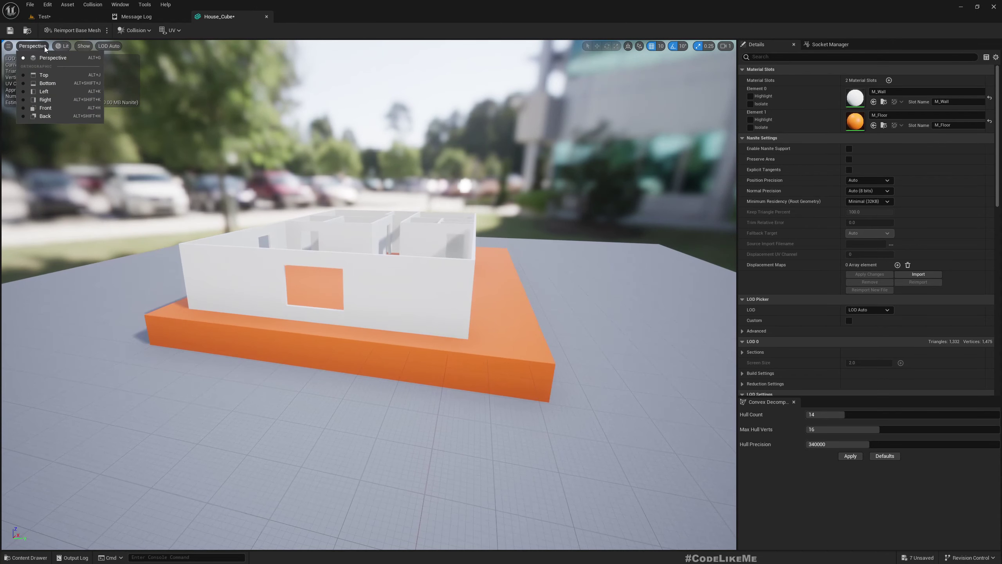
{"action": "left_click", "coordinate": [71, 46]}
{"action": "left_click", "coordinate": [137, 24]}
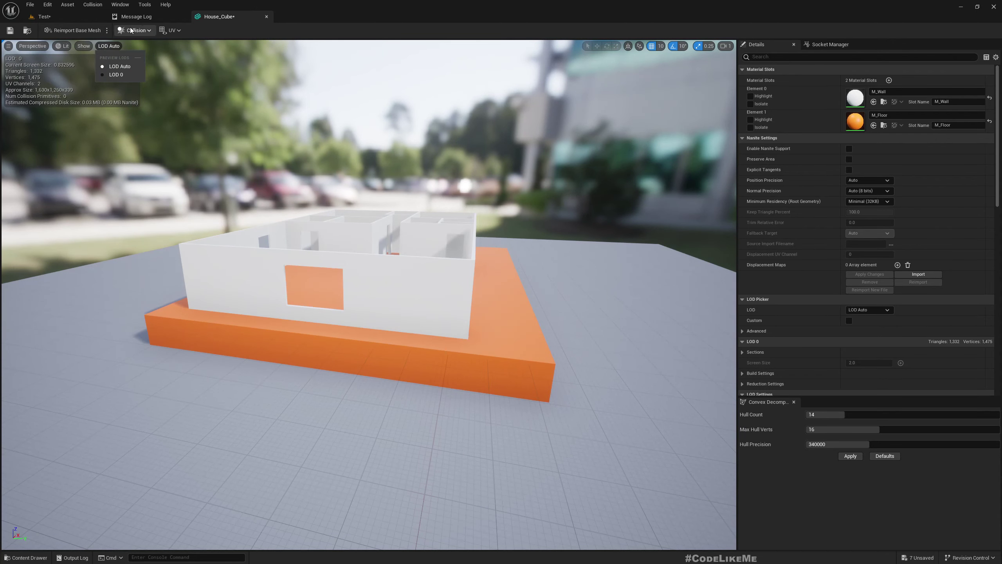
{"action": "left_click", "coordinate": [134, 30]}
{"action": "left_click", "coordinate": [161, 67]}
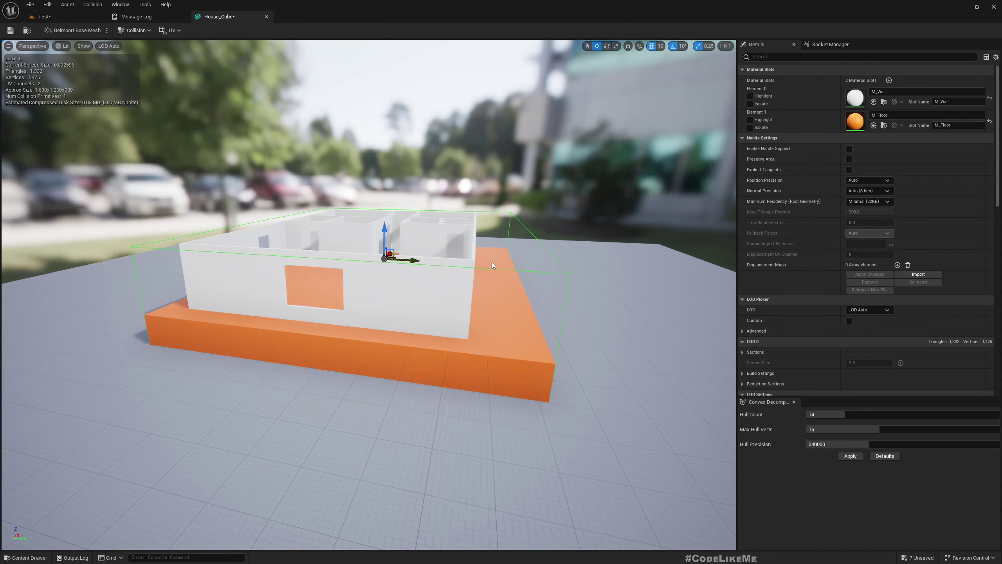
{"action": "right_click_drag", "start_coordinate": [492, 262], "coordinate": [473, 251]}
{"action": "right_click_drag", "start_coordinate": [532, 283], "coordinate": [547, 280]}
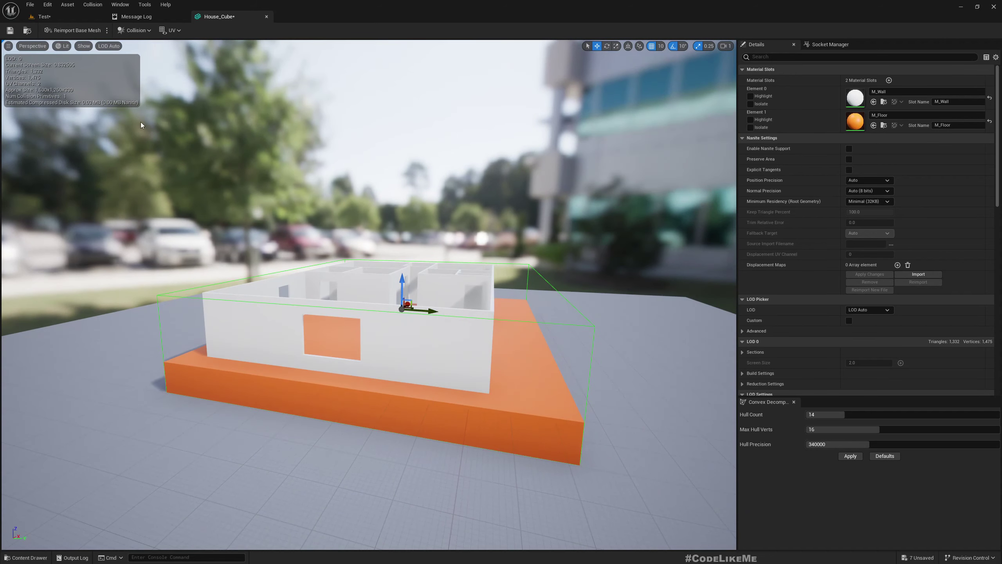
In the Right view, set the scale snap to 0.1 and fit the collision box to the house's floor slab.
{"action": "left_click", "coordinate": [32, 47]}
{"action": "left_click", "coordinate": [36, 103]}
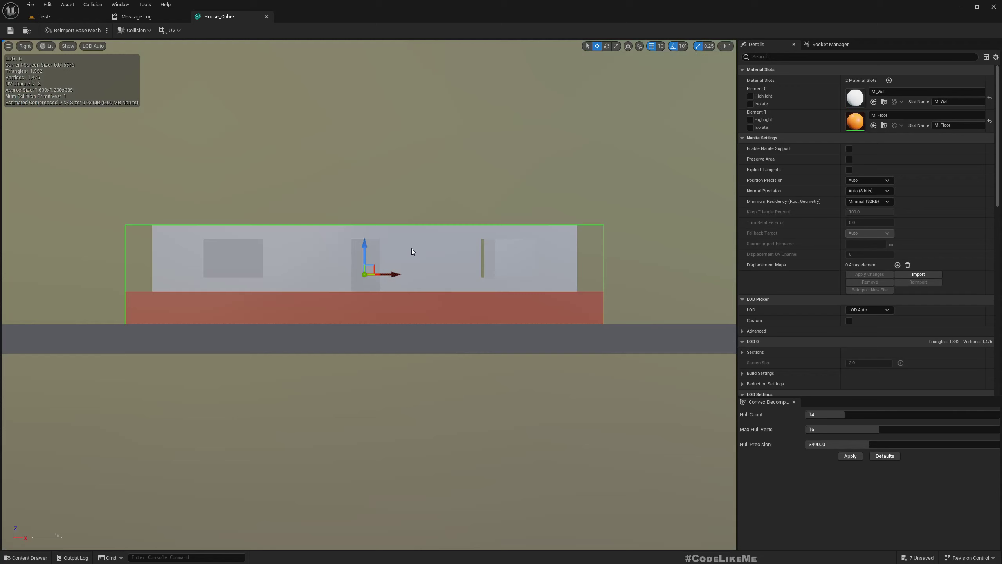
{"action": "scroll", "coordinate": [395, 246], "scroll_direction": "up", "scroll_amount": 2}
{"action": "key", "text": "r"}
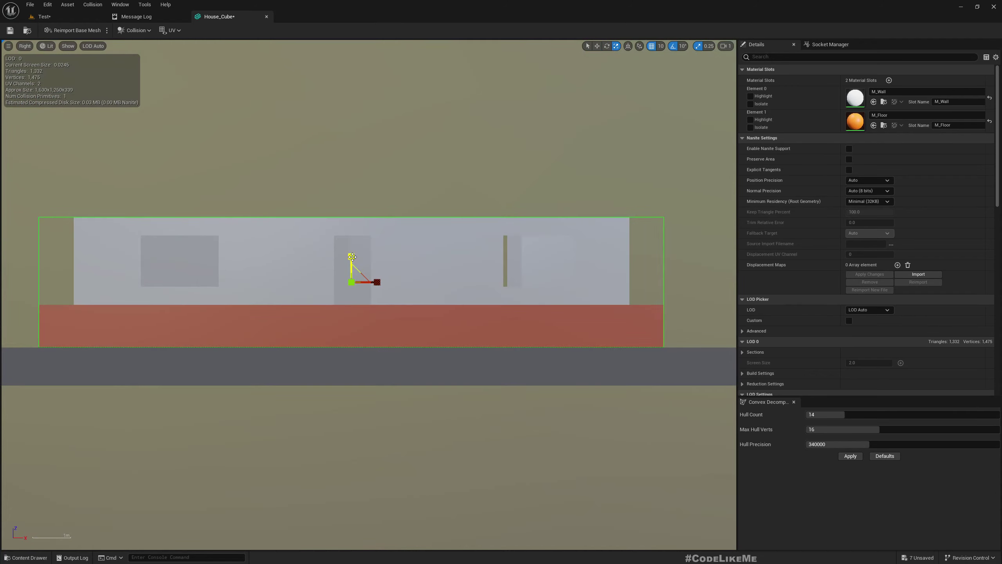
{"action": "left_click_drag", "start_coordinate": [352, 257], "coordinate": [397, 248]}
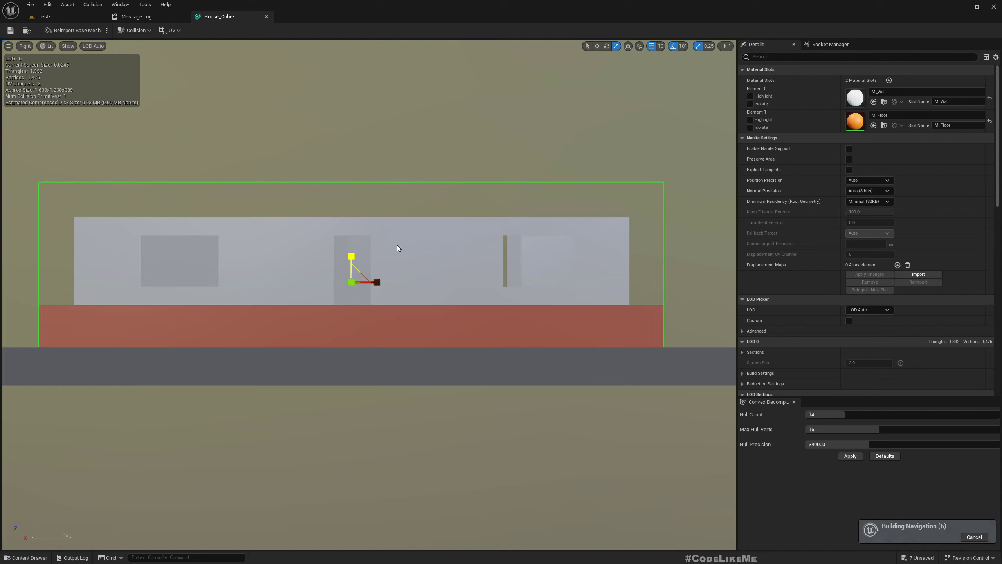
{"action": "left_click", "coordinate": [658, 48]}
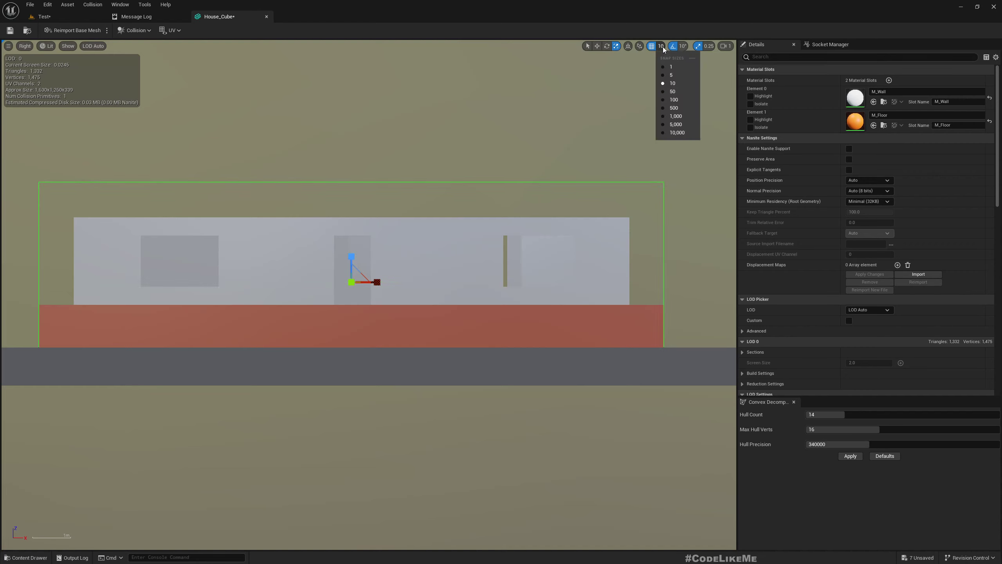
{"action": "left_click", "coordinate": [709, 47]}
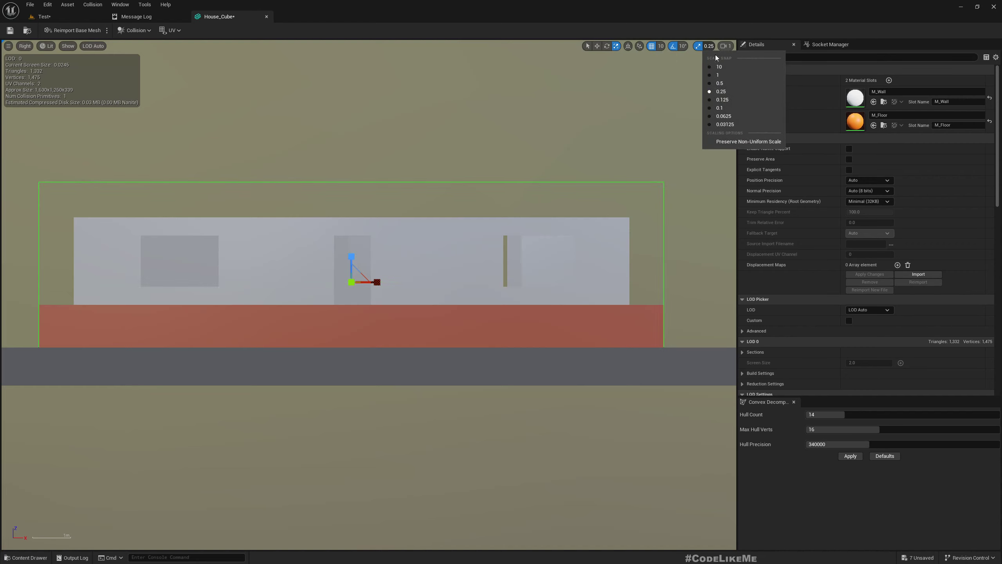
{"action": "left_click", "coordinate": [734, 108]}
{"action": "left_click_drag", "start_coordinate": [352, 257], "coordinate": [360, 296]}
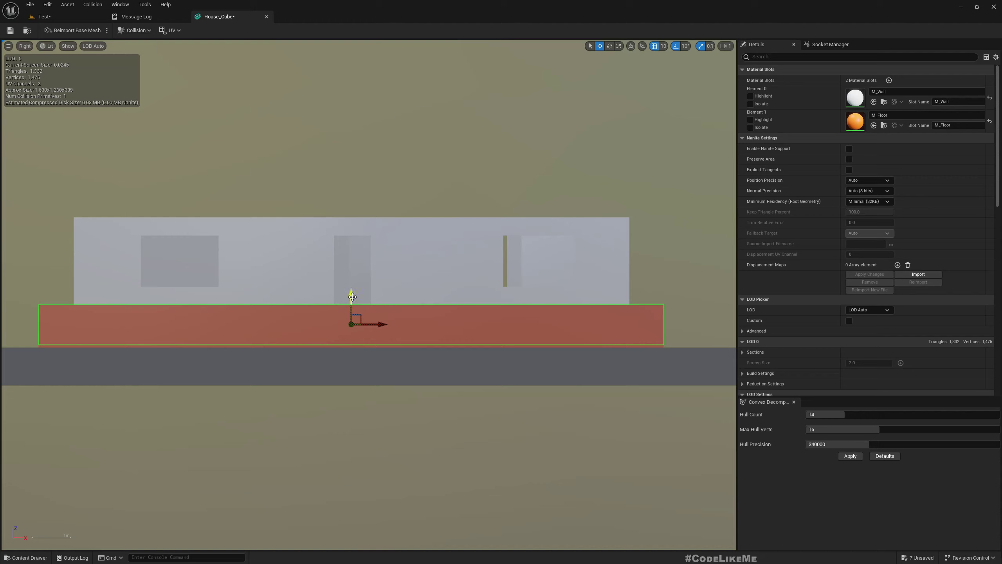
Duplicate the floor's collision box upward and scale the copy to the height and length of the house walls.
{"action": "left_click_drag", "start_coordinate": [352, 297], "coordinate": [352, 255], "text": "alt"}
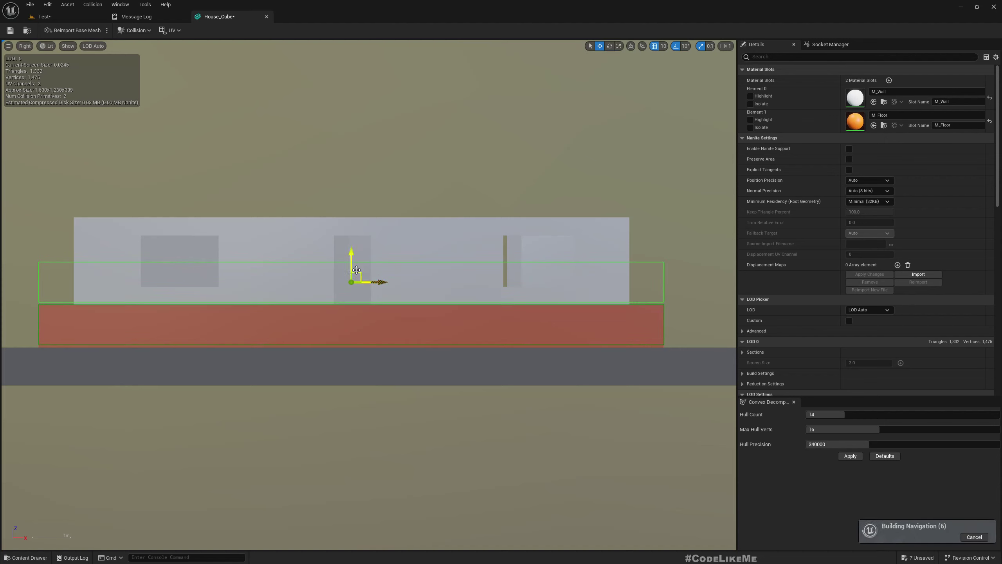
{"action": "left_click_drag", "start_coordinate": [355, 252], "coordinate": [356, 233]}
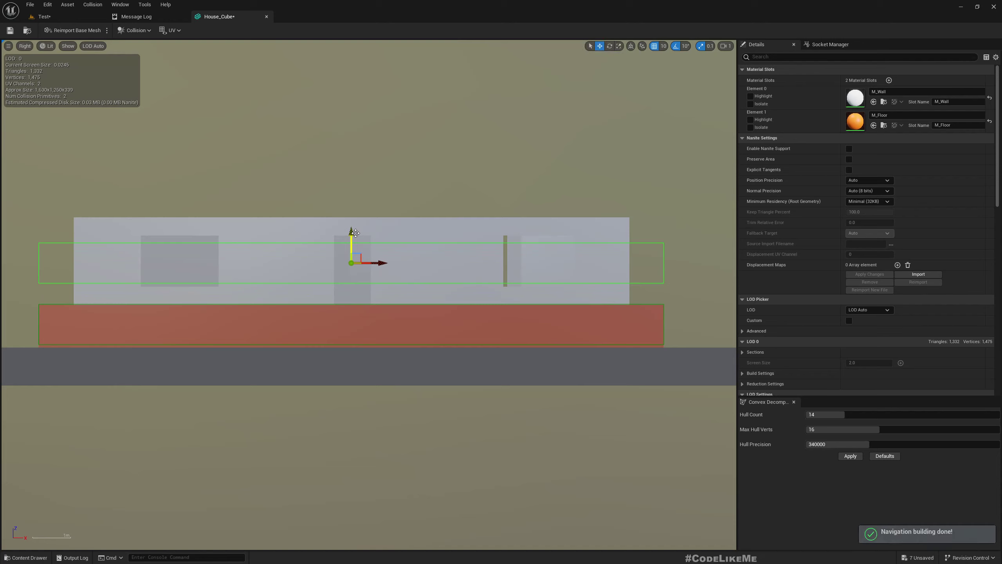
{"action": "key", "text": "r"}
{"action": "left_click_drag", "start_coordinate": [355, 236], "coordinate": [355, 213]}
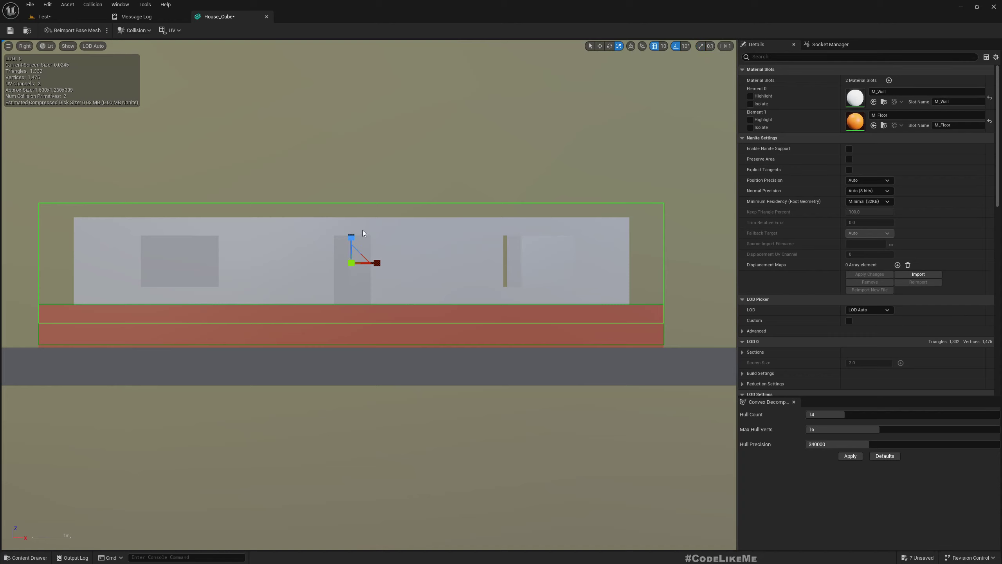
{"action": "left_click_drag", "start_coordinate": [351, 236], "coordinate": [351, 246]}
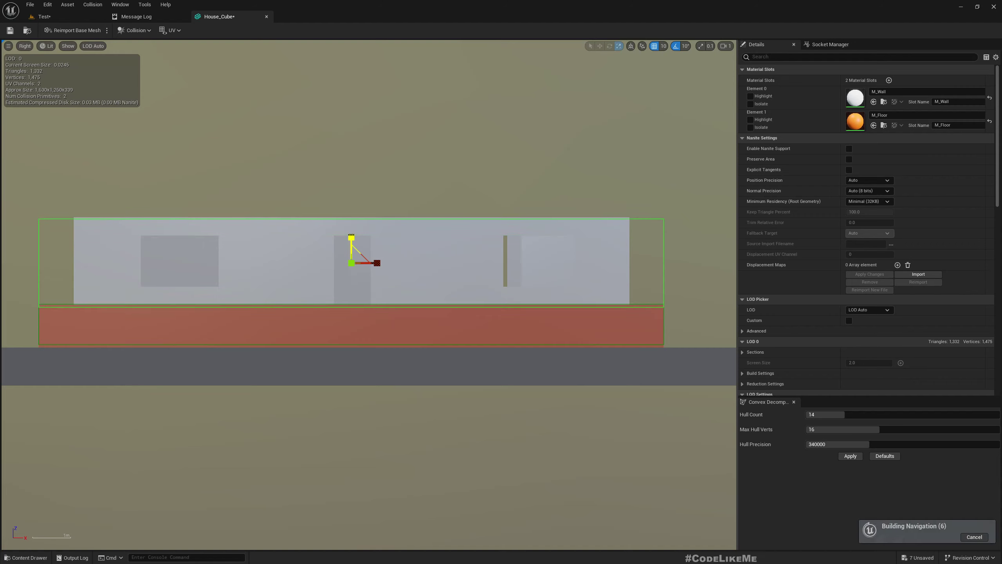
{"action": "mouse_move", "coordinate": [379, 264]}
{"action": "left_mouse_down"}
{"action": "mouse_move", "coordinate": [365, 263]}
{"action": "mouse_move", "coordinate": [377, 263]}
{"action": "left_mouse_up"}
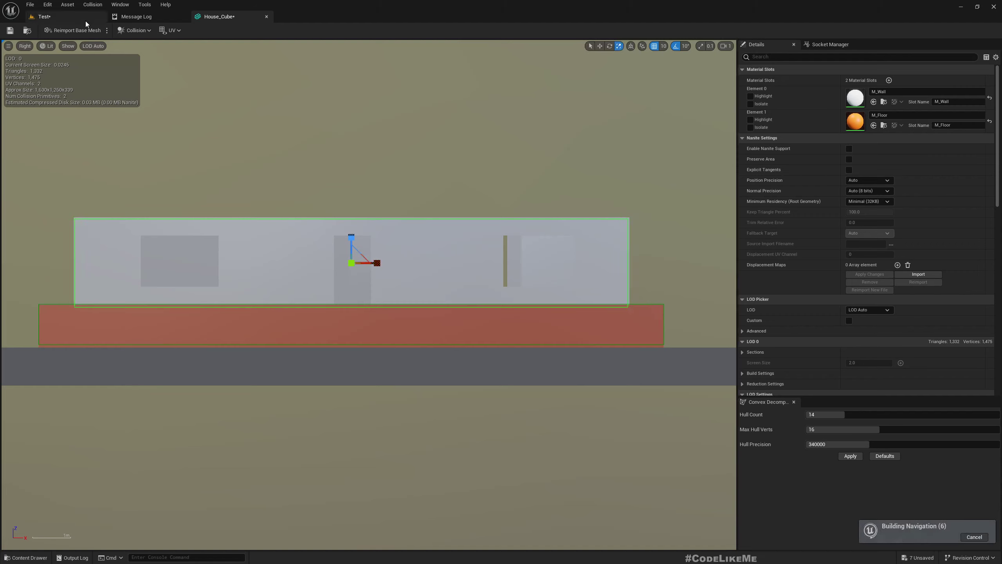
In the Top view, flatten the wall collision box and move it onto the long outer wall behind the two small stacked rooms.
{"action": "left_click", "coordinate": [47, 46]}
{"action": "left_click", "coordinate": [24, 46]}
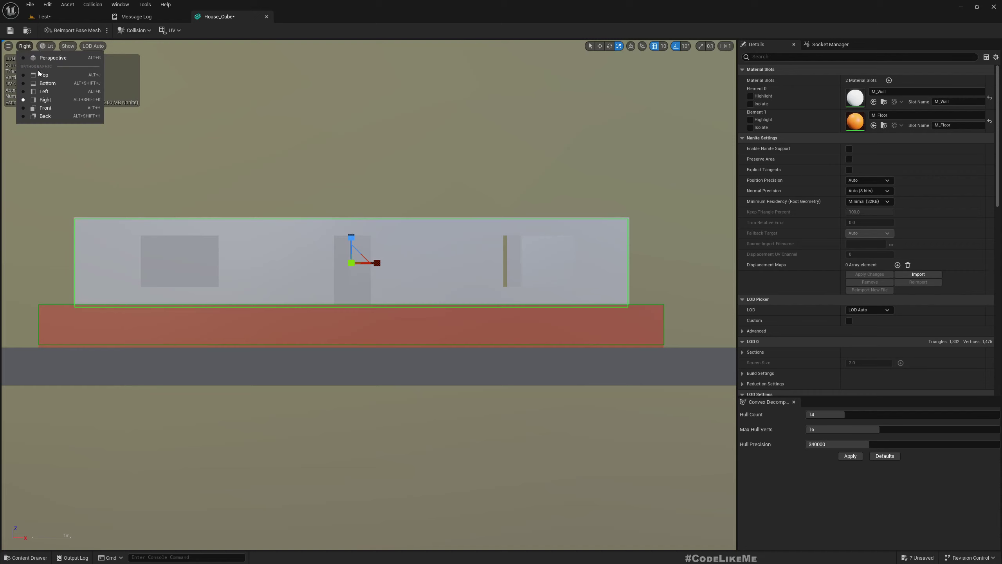
{"action": "left_click", "coordinate": [37, 75]}
{"action": "scroll", "coordinate": [441, 213], "scroll_direction": "down", "scroll_amount": 3}
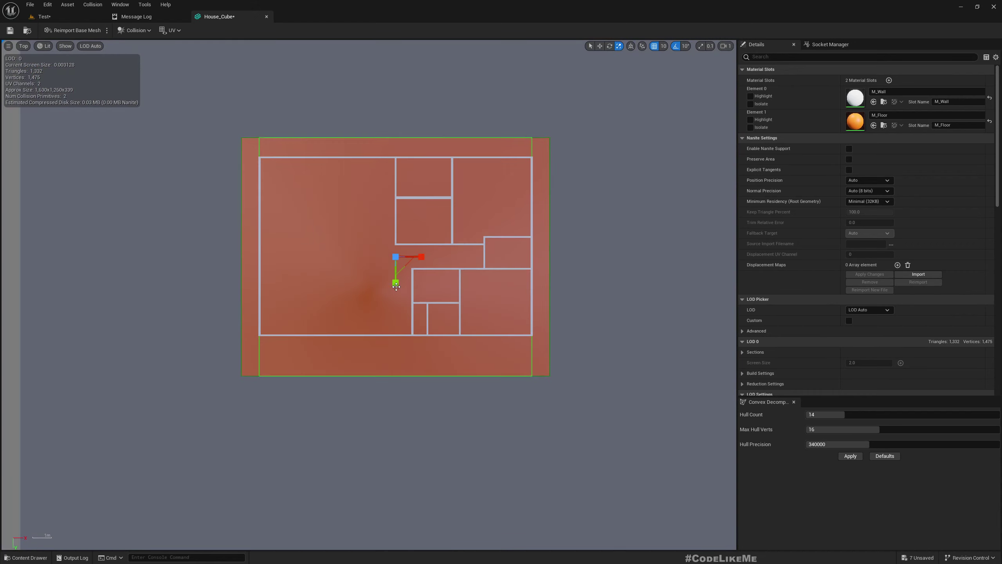
{"action": "left_click_drag", "start_coordinate": [391, 286], "coordinate": [391, 191]}
{"action": "scroll", "coordinate": [376, 155], "scroll_direction": "up", "scroll_amount": 2}
{"action": "scroll", "coordinate": [375, 155], "scroll_direction": "up", "scroll_amount": 3}
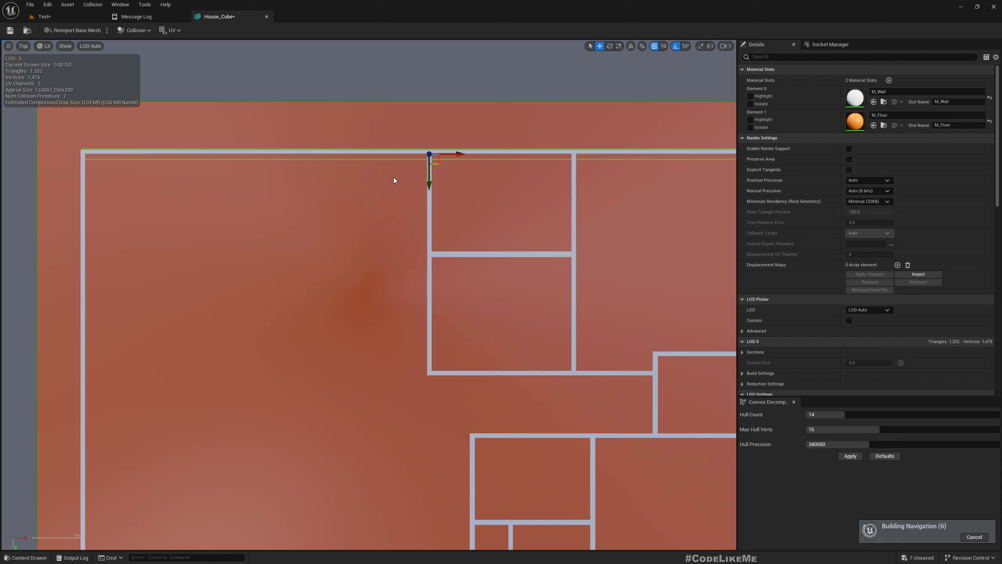
{"action": "right_click_drag", "start_coordinate": [377, 196], "coordinate": [361, 266]}
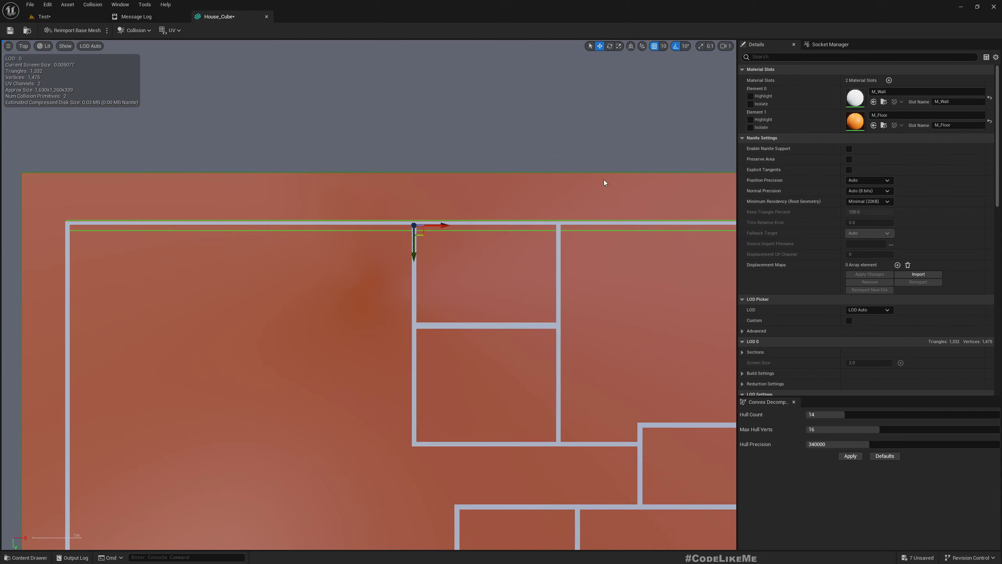
Set the scale snap to 0.03125 and thin the wall collision box to roughly the thickness of the long outer wall.
{"action": "scroll", "coordinate": [436, 252], "scroll_direction": "up", "scroll_amount": 3}
{"action": "key", "text": "r"}
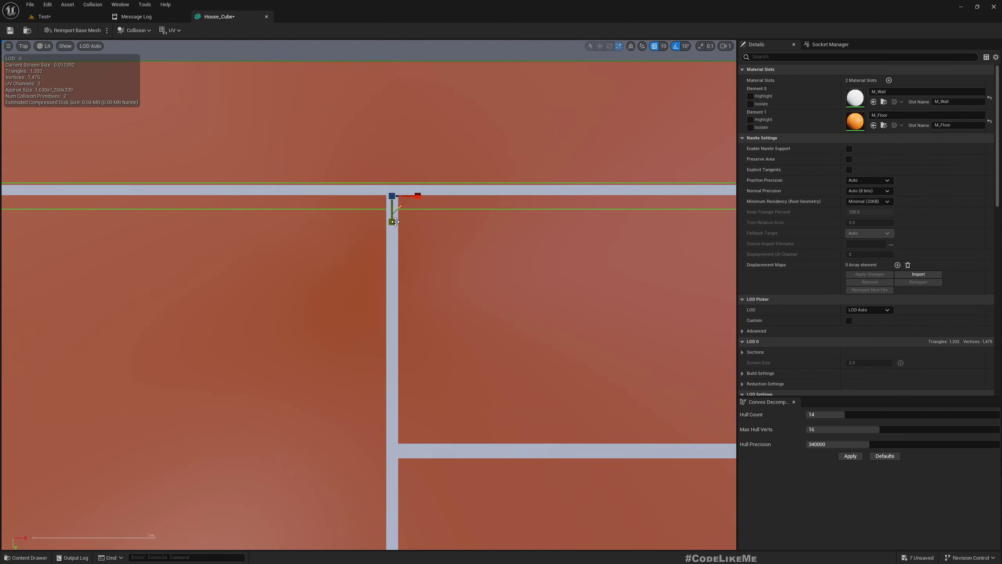
{"action": "left_click_drag", "start_coordinate": [395, 222], "coordinate": [396, 214]}
{"action": "key", "text": "w"}
{"action": "key", "text": "r"}
{"action": "scroll", "coordinate": [325, 156], "scroll_direction": "down", "scroll_amount": 3}
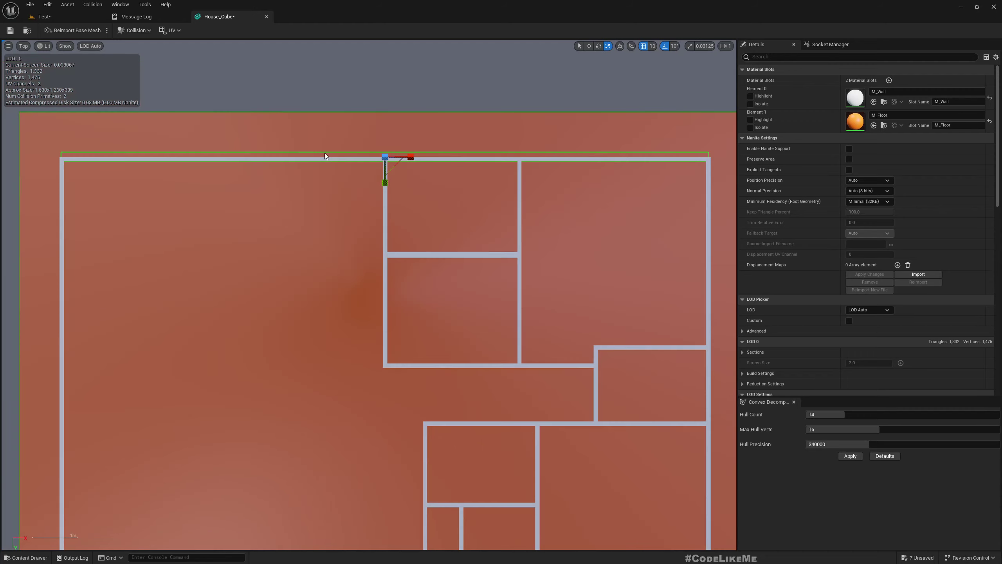
{"action": "scroll", "coordinate": [410, 199], "scroll_direction": "down", "scroll_amount": 2}
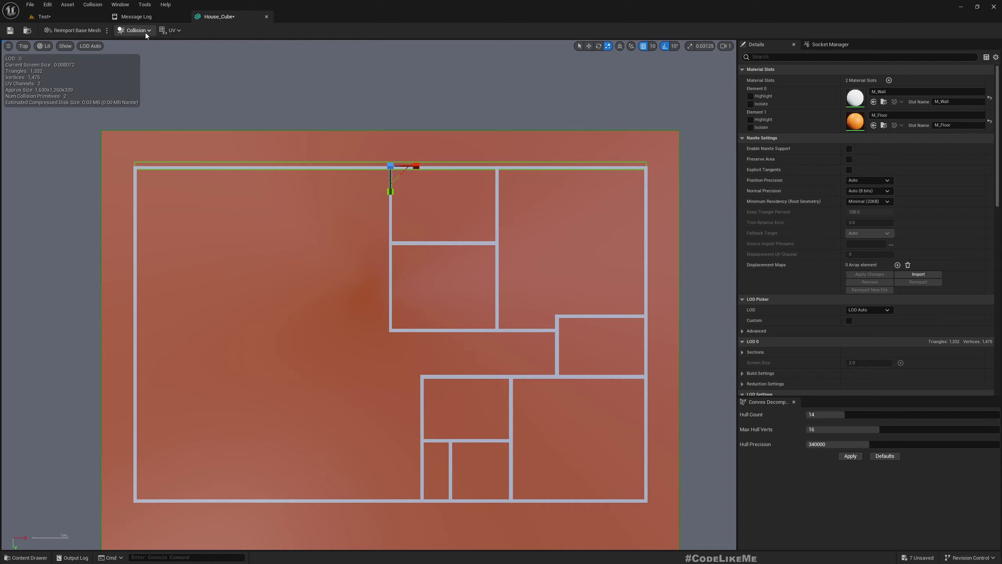
In the Perspective view, shorten the wall collision box and move it onto the wall section between the doorway and the large room's corner.
{"action": "left_click", "coordinate": [24, 46]}
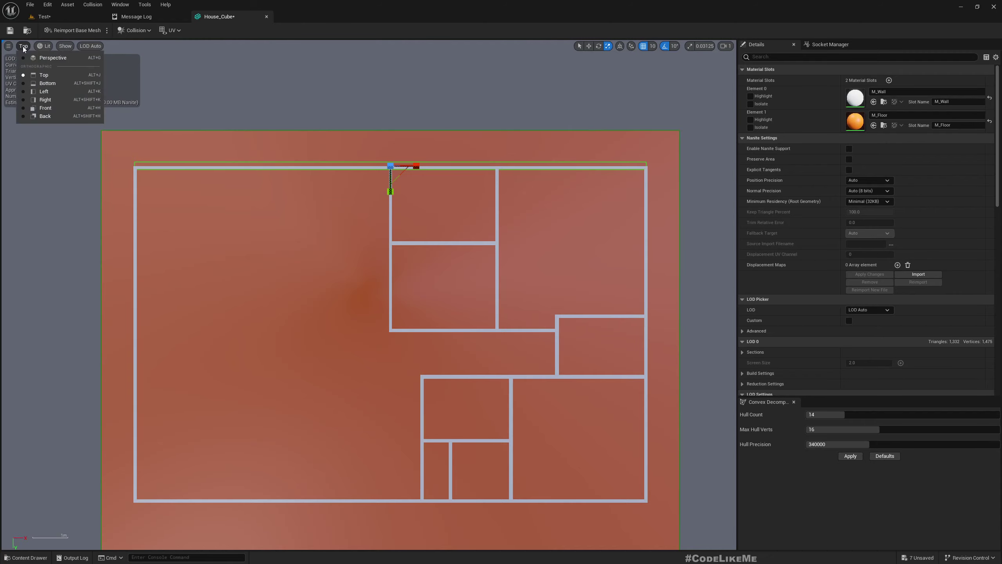
{"action": "left_click", "coordinate": [43, 57]}
{"action": "key", "text": "a"}
{"action": "right_click_drag", "start_coordinate": [369, 294], "coordinate": [521, 336]}
{"action": "right_click_drag", "start_coordinate": [366, 231], "coordinate": [381, 232]}
{"action": "key", "text": "s"}
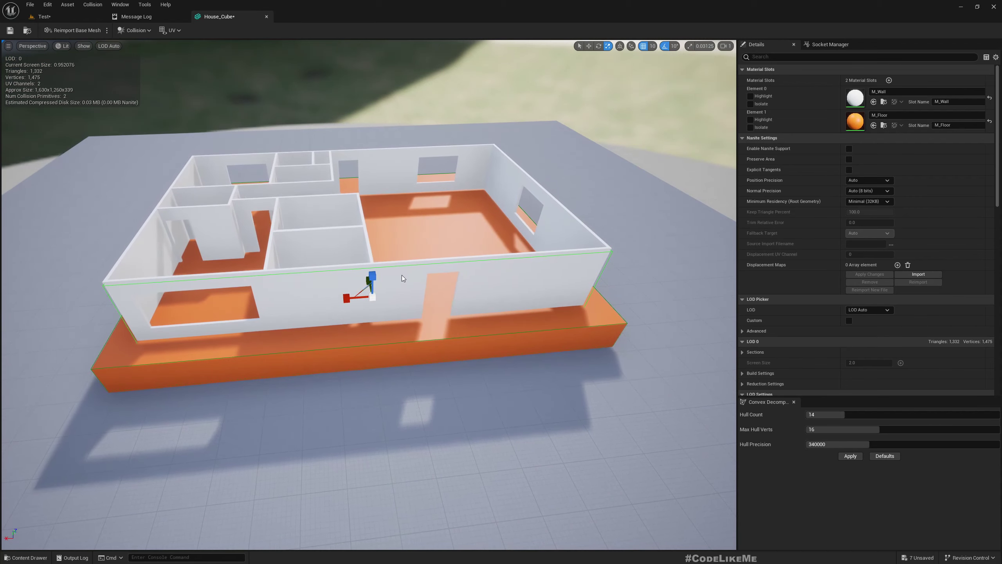
{"action": "left_click_drag", "start_coordinate": [347, 299], "coordinate": [503, 304]}
{"action": "key", "text": "w"}
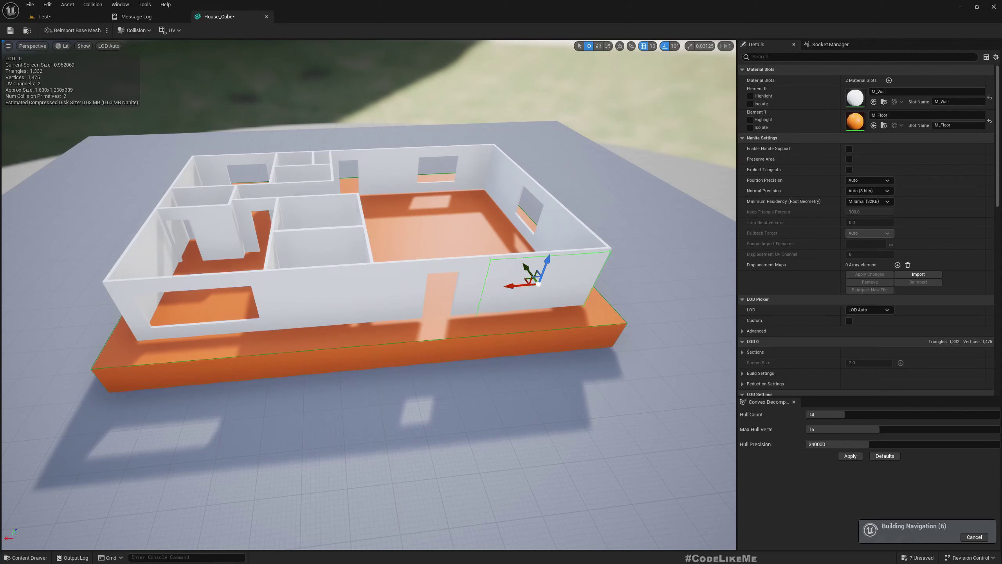
Fine-tune the box's length and position so it spans exactly from the doorway's edge to the large room's outer corner.
{"action": "key", "text": "w"}
{"action": "right_click_drag", "start_coordinate": [503, 304], "coordinate": [472, 321]}
{"action": "key", "text": "d"}
{"action": "key", "text": "e"}
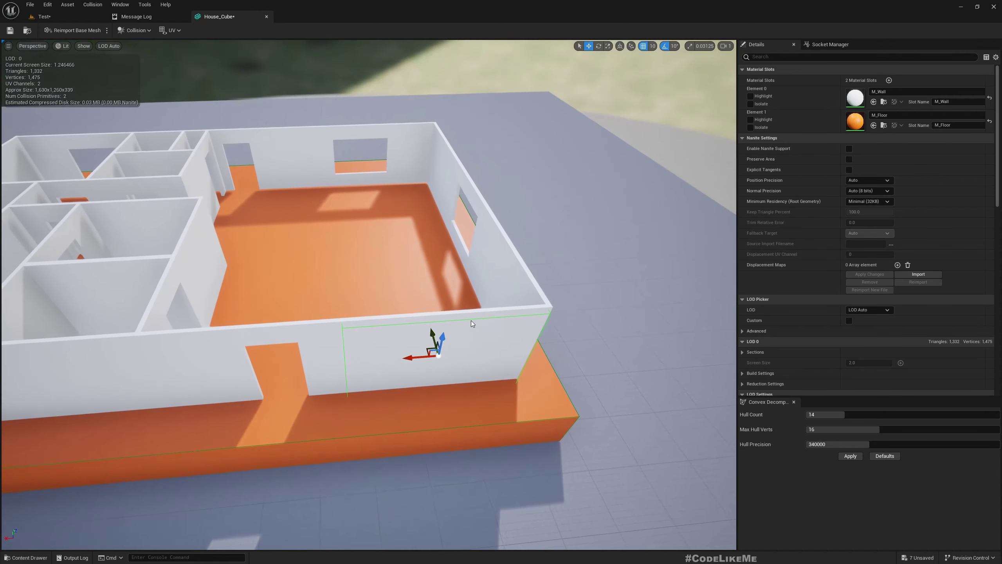
{"action": "key", "text": "r"}
{"action": "mouse_move", "coordinate": [410, 358]}
{"action": "left_mouse_down"}
{"action": "mouse_move", "coordinate": [395, 359]}
{"action": "mouse_move", "coordinate": [411, 359]}
{"action": "mouse_move", "coordinate": [403, 359]}
{"action": "left_mouse_up"}
{"action": "key", "text": "w"}
{"action": "key", "text": "r"}
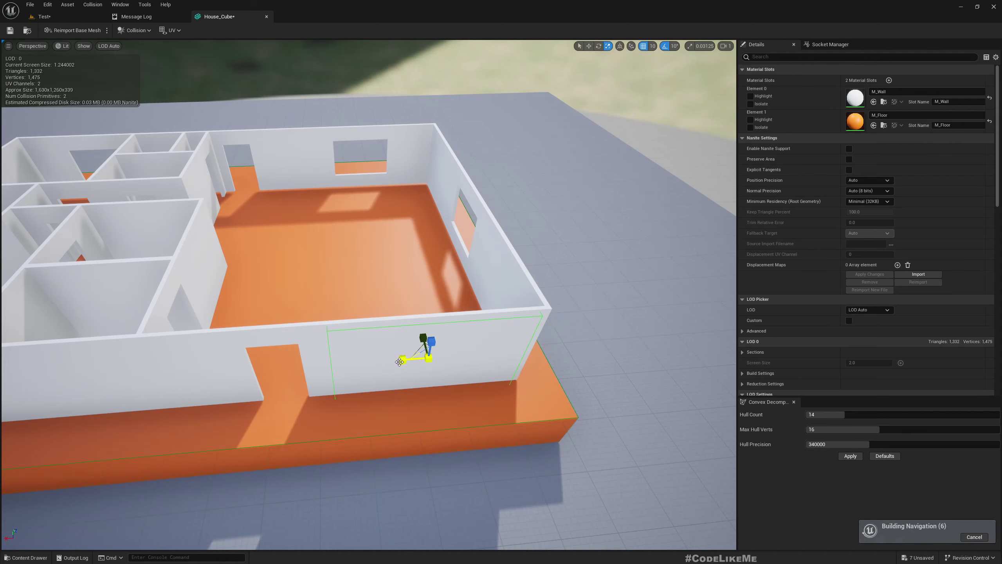
{"action": "key", "text": "ctrl+z"}
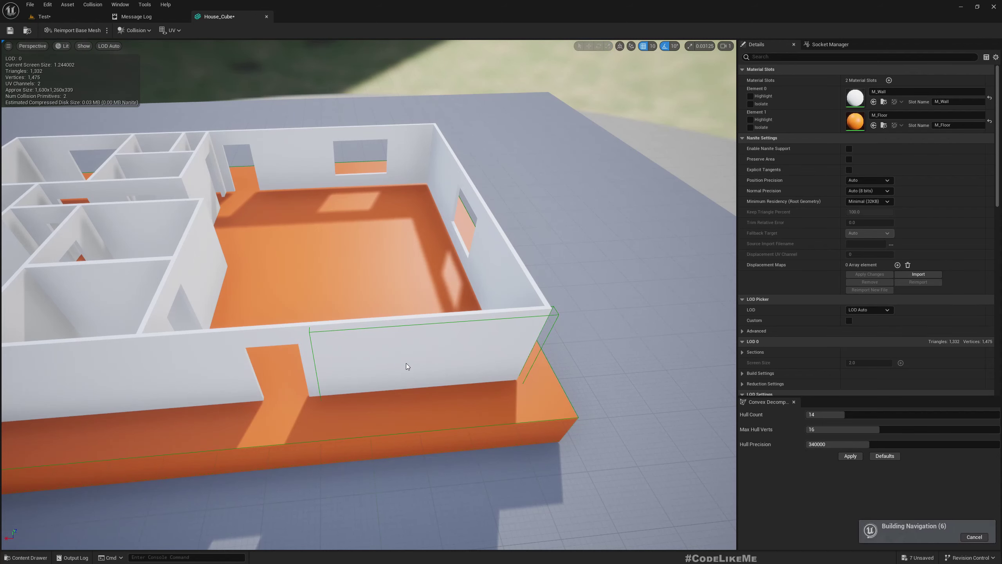
{"action": "scroll", "coordinate": [367, 330], "scroll_direction": "up", "scroll_amount": 4}
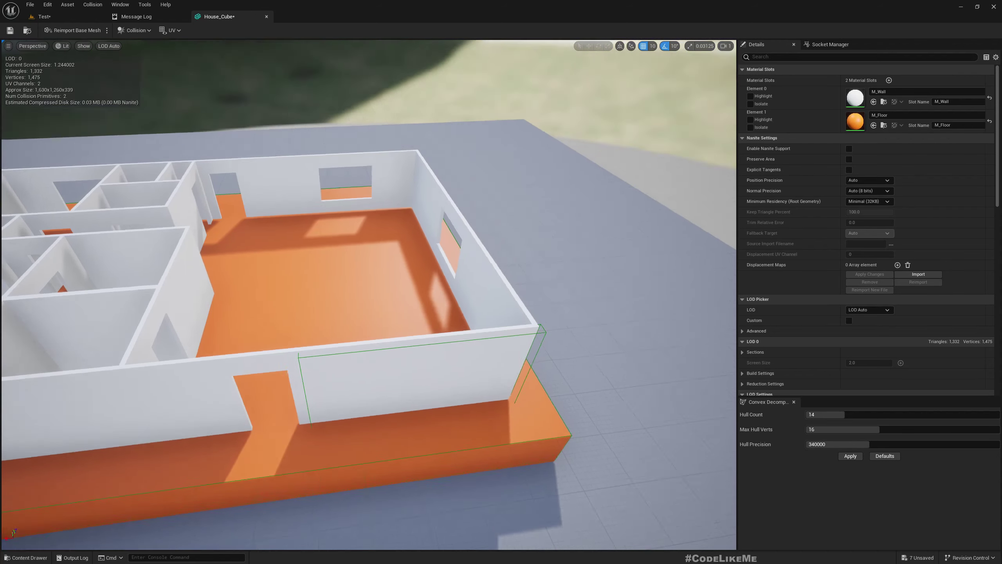
{"action": "left_click", "coordinate": [336, 221]}
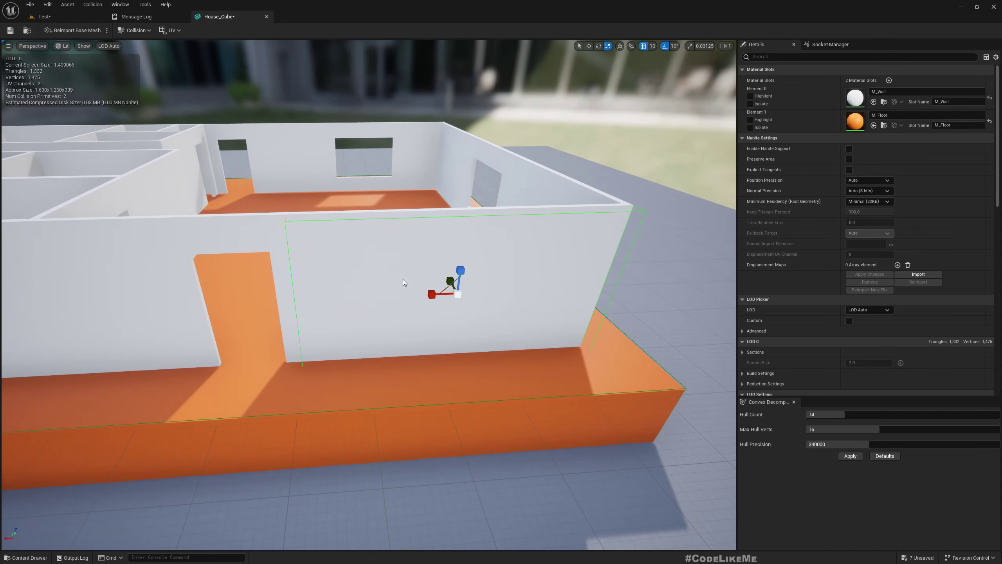
{"action": "left_click_drag", "start_coordinate": [428, 295], "coordinate": [421, 294]}
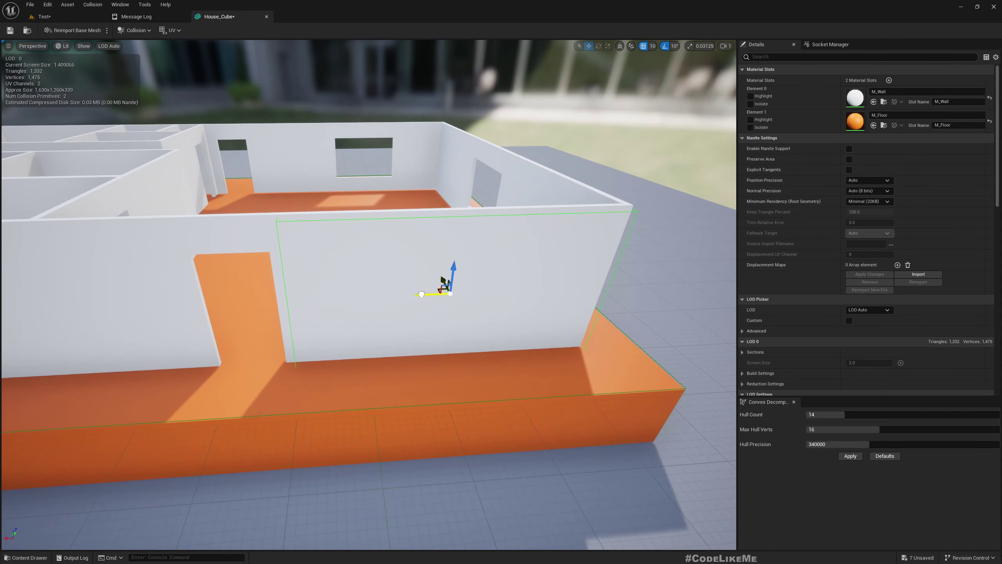
Duplicate the wall collision box along the same wall onto the section on the other side of the doorway.
{"action": "right_click_drag", "start_coordinate": [426, 306], "coordinate": [418, 359]}
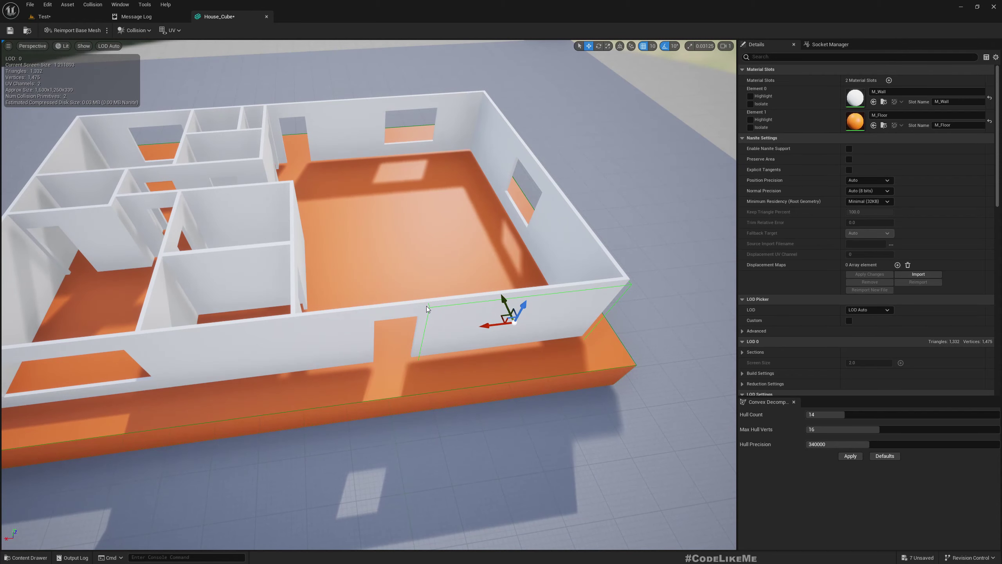
{"action": "right_click_drag", "start_coordinate": [427, 307], "coordinate": [449, 303]}
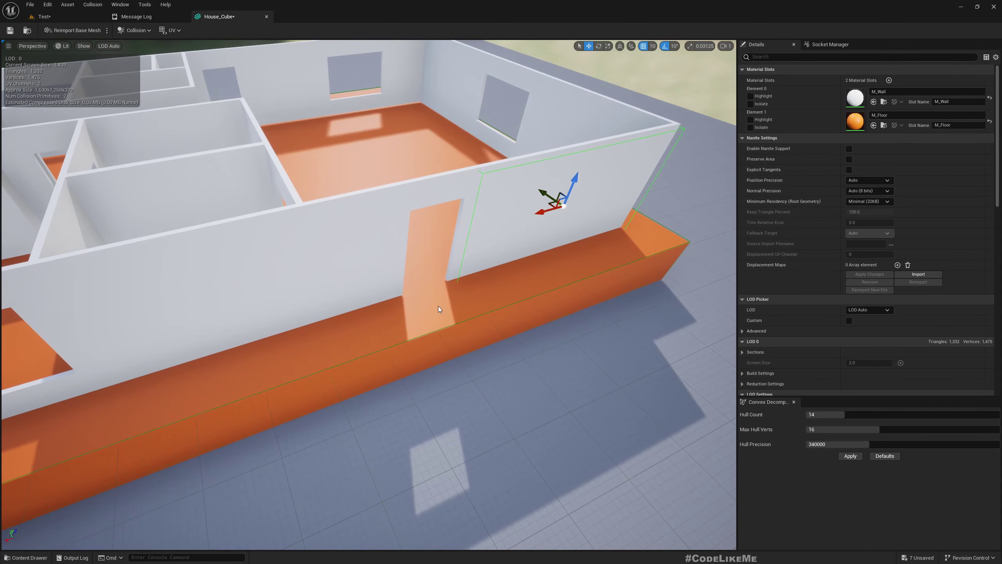
{"action": "key", "text": "f"}
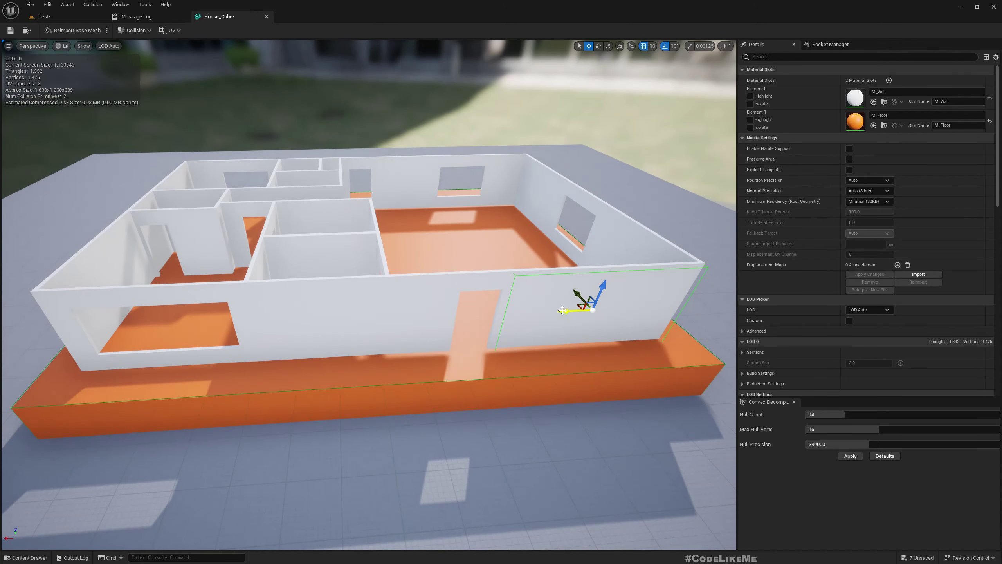
{"action": "left_click_drag", "start_coordinate": [562, 311], "coordinate": [303, 324], "text": "alt"}
{"action": "key", "text": "r"}
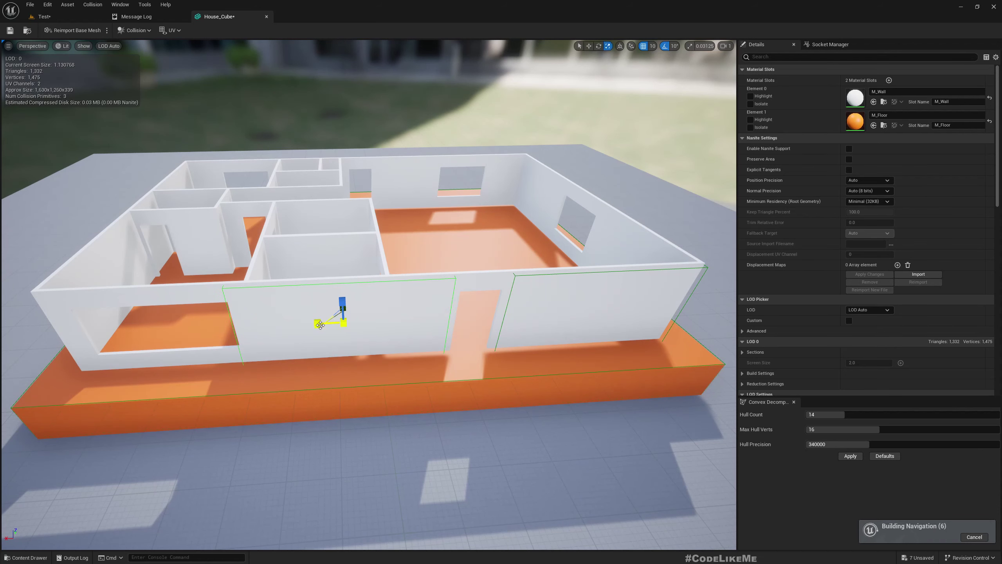
Lengthen and shift the duplicated box to cover the wall from the doorway past the large window to the far corner.
{"action": "right_click_drag", "start_coordinate": [324, 326], "coordinate": [325, 326]}
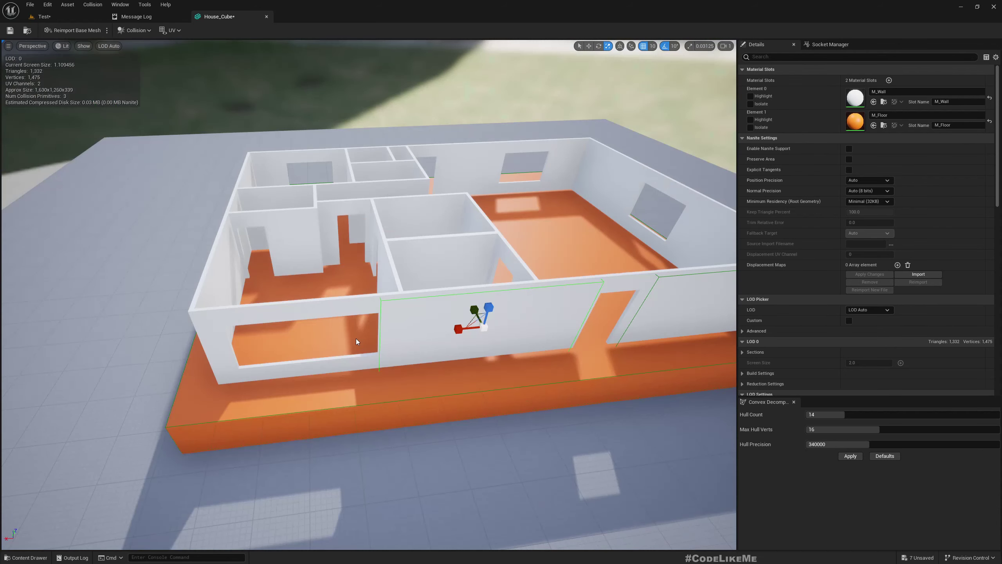
{"action": "left_click_drag", "start_coordinate": [461, 333], "coordinate": [379, 336]}
{"action": "key", "text": "r"}
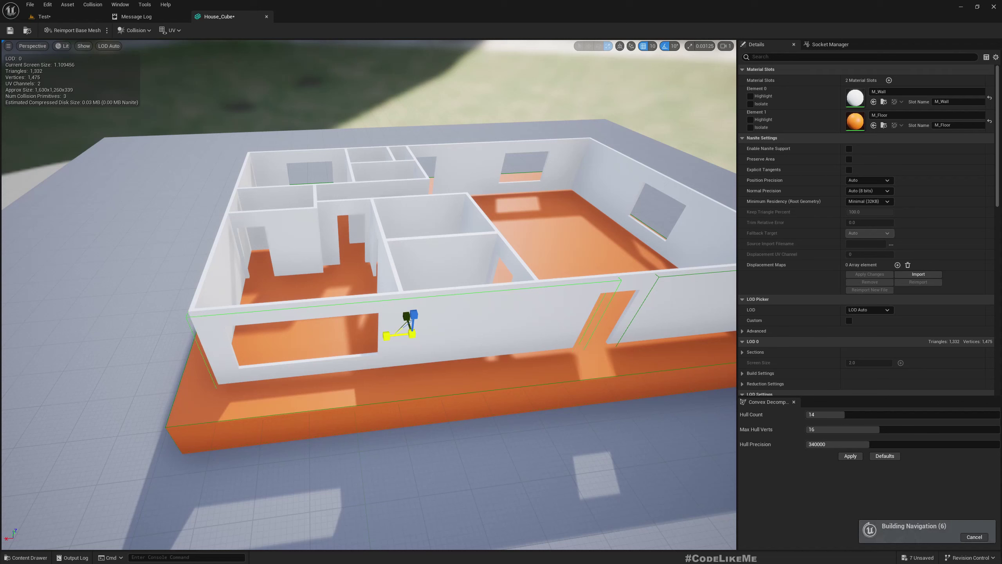
{"action": "left_click_drag", "start_coordinate": [387, 335], "coordinate": [388, 336]}
{"action": "key", "text": "w"}
Examine the collision boxes on all outer and inner walls of the house from the opposite side.
{"action": "key", "text": "a"}
{"action": "right_click_drag", "start_coordinate": [393, 339], "coordinate": [393, 339]}
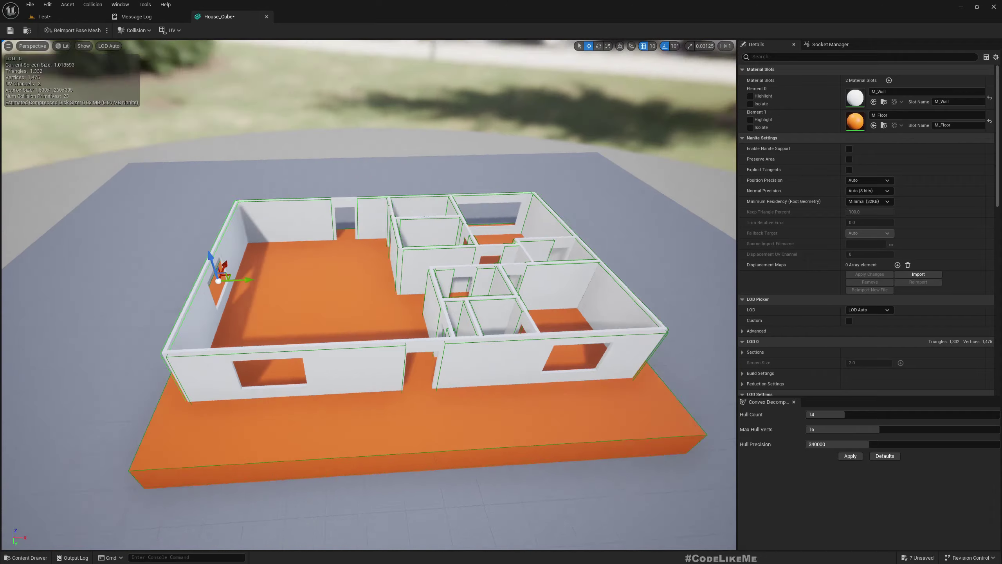
{"action": "key", "text": "a"}
{"action": "right_click_drag", "start_coordinate": [393, 289], "coordinate": [393, 288]}
{"action": "key", "text": "w"}
{"action": "key", "text": "q"}
{"action": "key", "text": "e"}
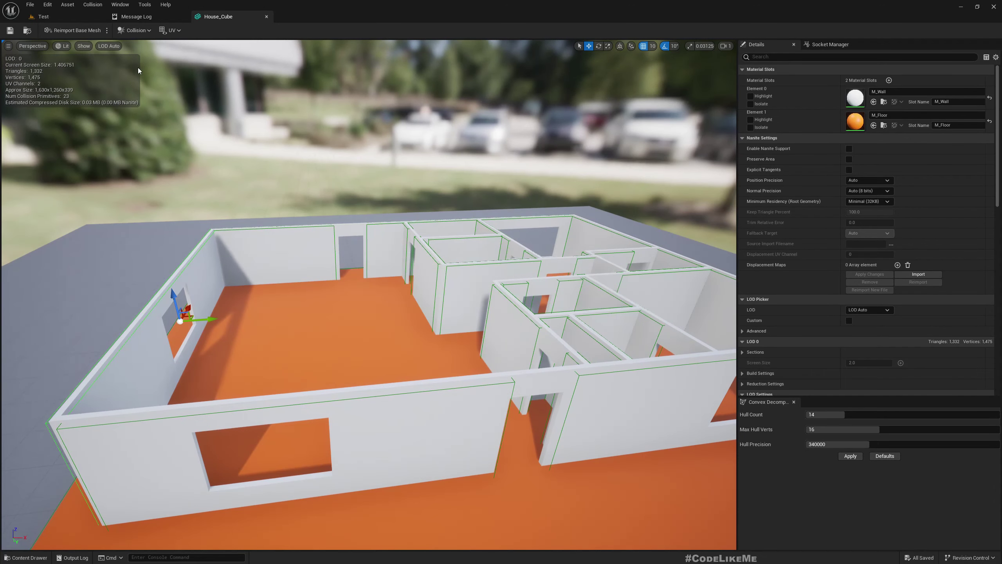
Switch to the Test level, show the navigation mesh and examine its coverage in the house's rooms and doorways.
{"action": "left_click", "coordinate": [43, 16]}
{"action": "key", "text": "d"}
{"action": "right_click_drag", "start_coordinate": [471, 227], "coordinate": [472, 226]}
{"action": "key", "text": "s"}
{"action": "key", "text": "p"}
{"action": "key", "text": "d"}
{"action": "key", "text": "w"}
{"action": "left_click_drag", "start_coordinate": [472, 227], "coordinate": [472, 227]}
{"action": "left_click_drag", "start_coordinate": [462, 302], "coordinate": [461, 302]}
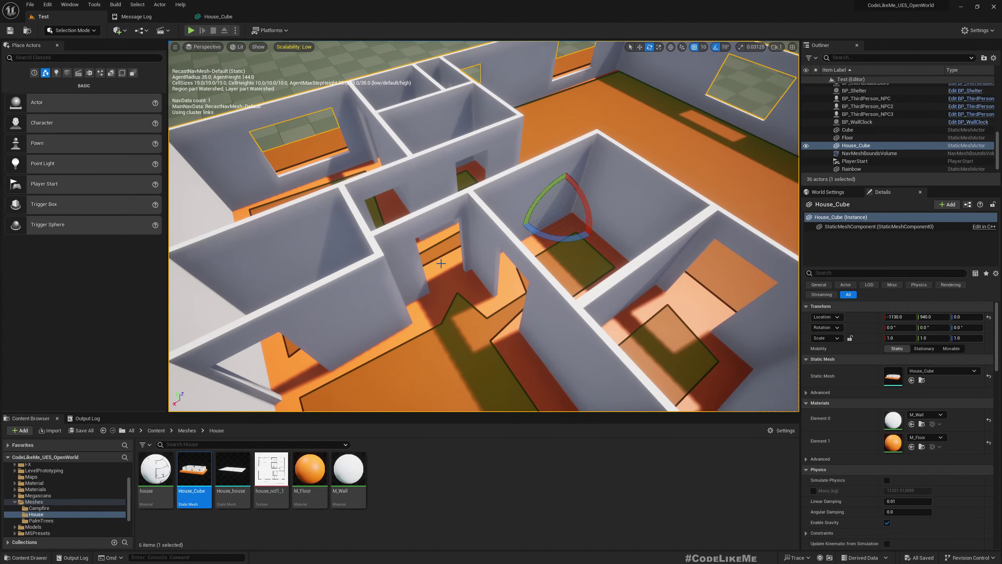
{"action": "left_click_drag", "start_coordinate": [441, 263], "coordinate": [441, 264]}
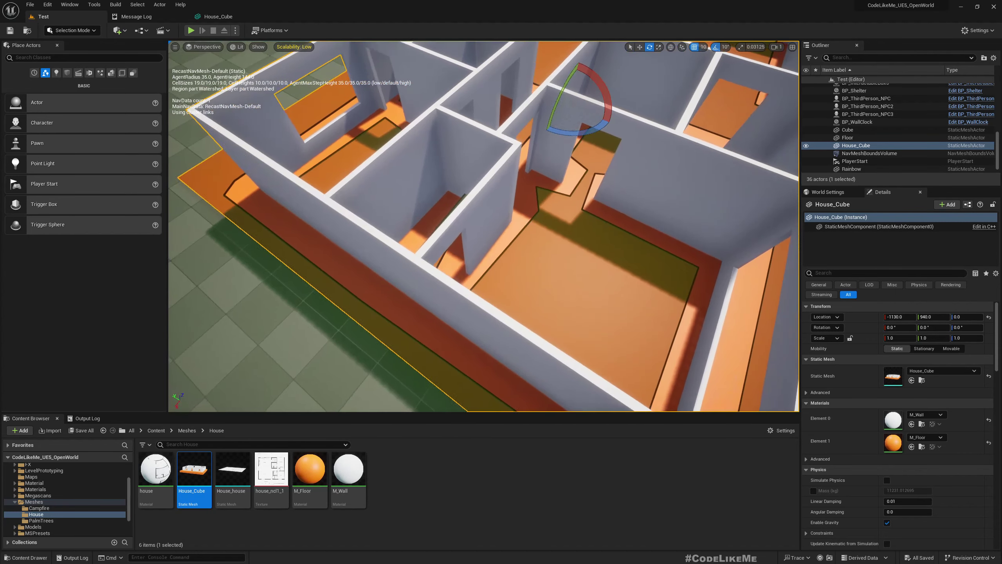
{"action": "right_click_drag", "start_coordinate": [447, 271], "coordinate": [519, 303]}
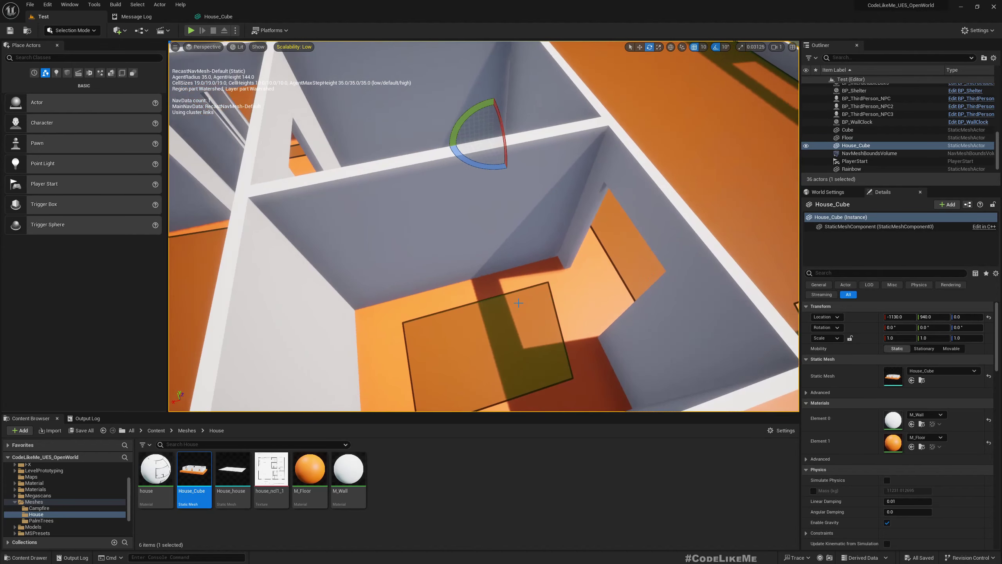
{"action": "scroll", "coordinate": [633, 272], "scroll_direction": "up", "scroll_amount": 4}
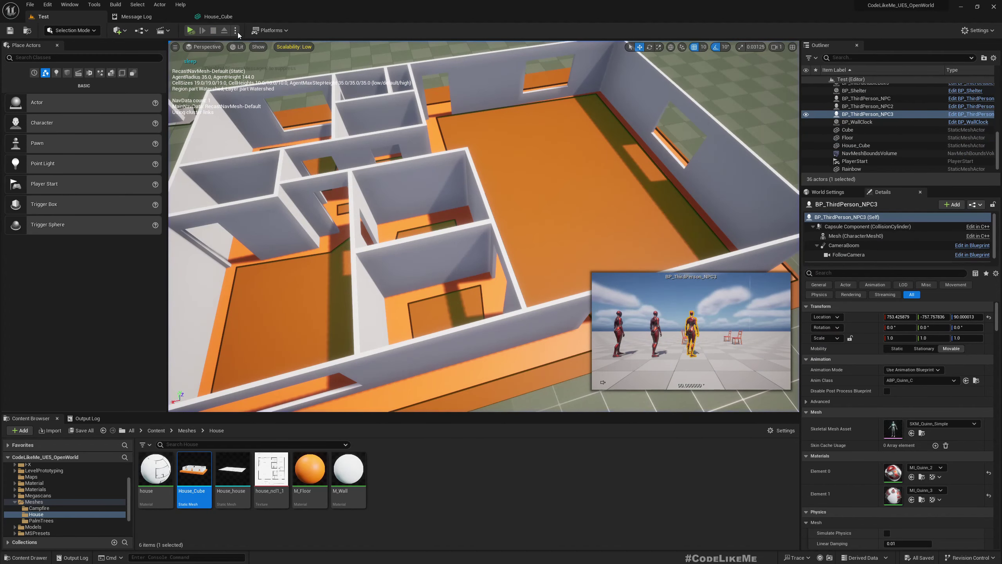
Play the level, run the character up to the house's front doorway to compare their sizes, and stop playing.
{"action": "left_click", "coordinate": [235, 31]}
{"action": "left_click", "coordinate": [284, 49]}
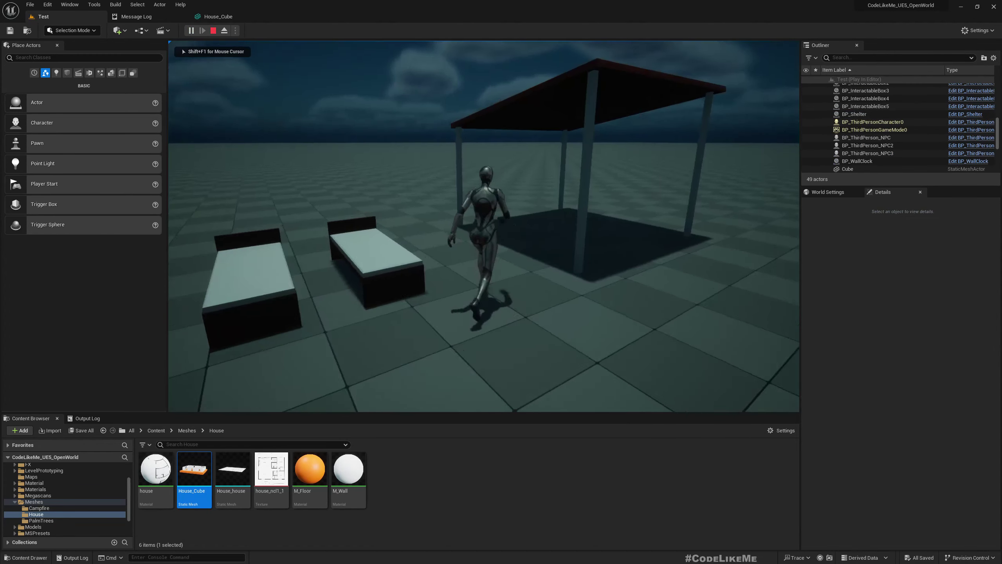
{"action": "key", "text": "w"}
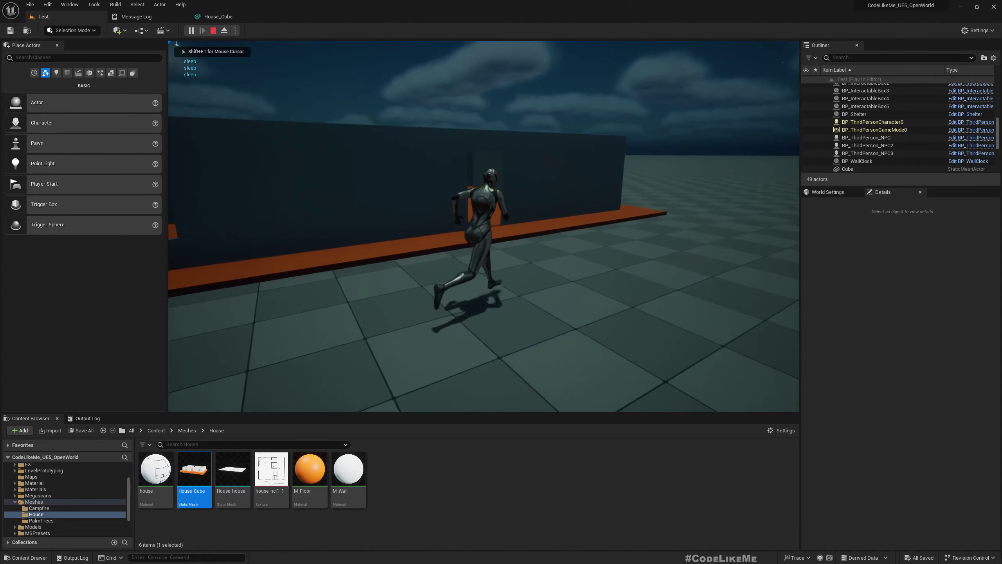
{"action": "key", "text": "s"}
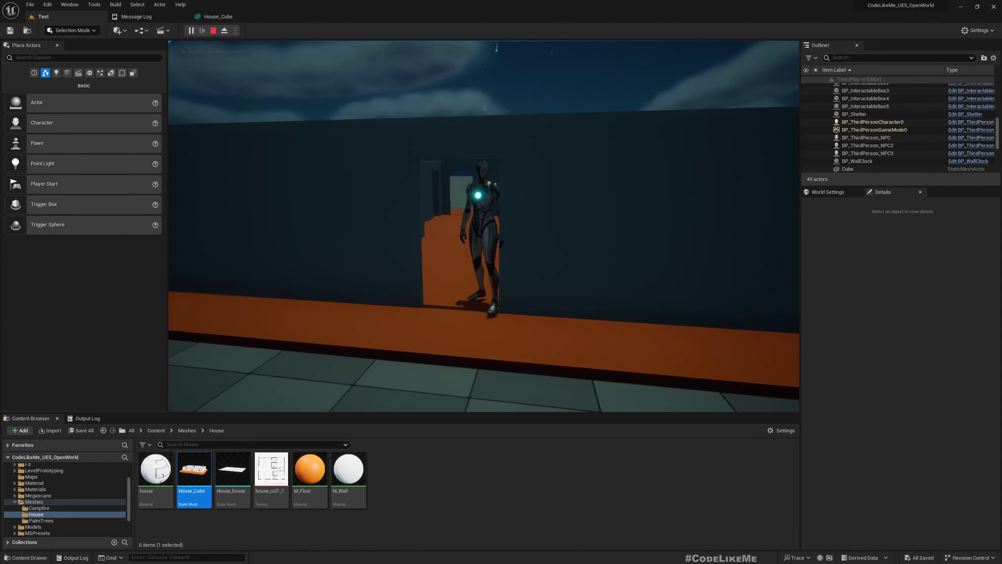
{"action": "key", "text": "a"}
{"action": "key", "text": "s"}
{"action": "key", "text": "a"}
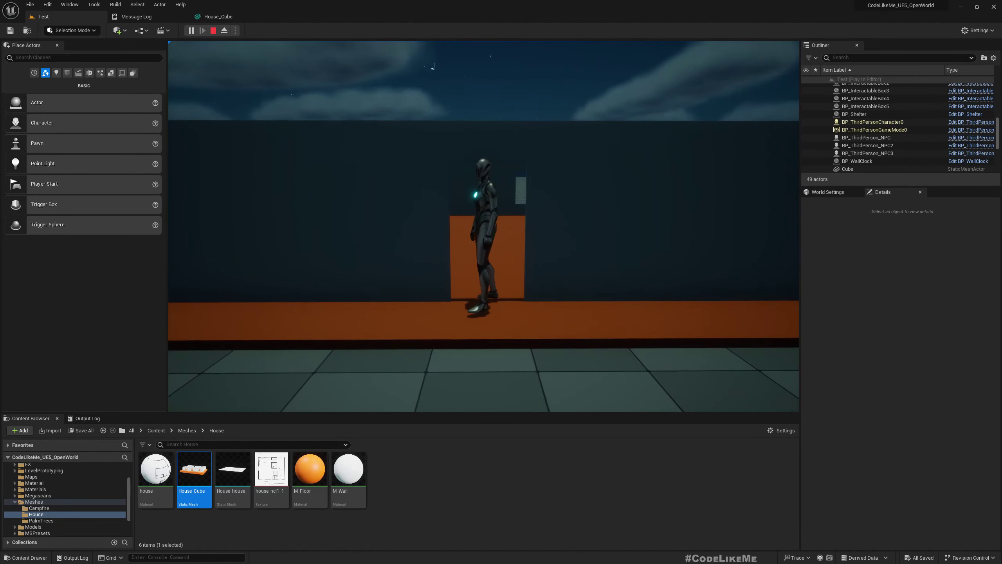
{"action": "key", "text": "w"}
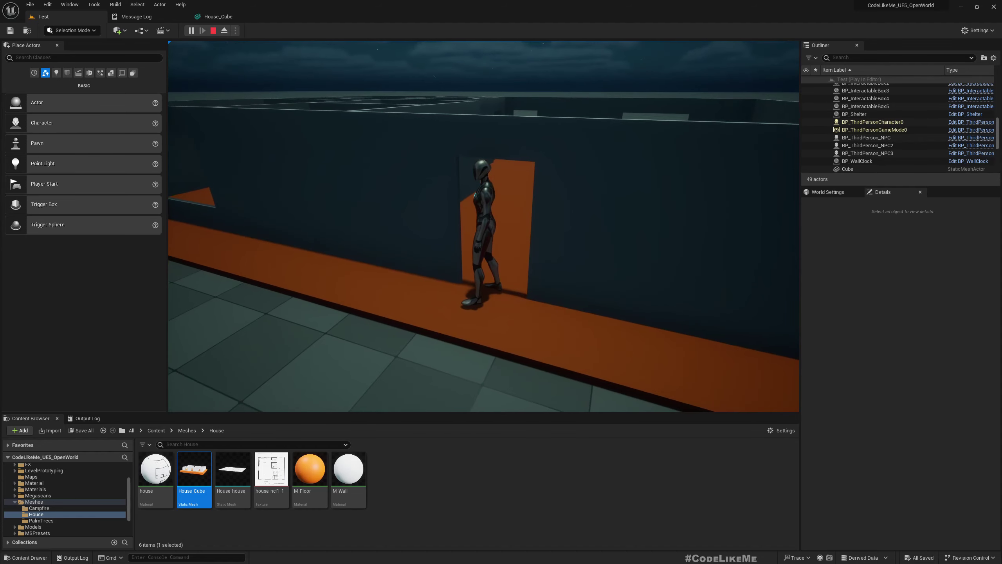
{"action": "key", "text": "Escape"}
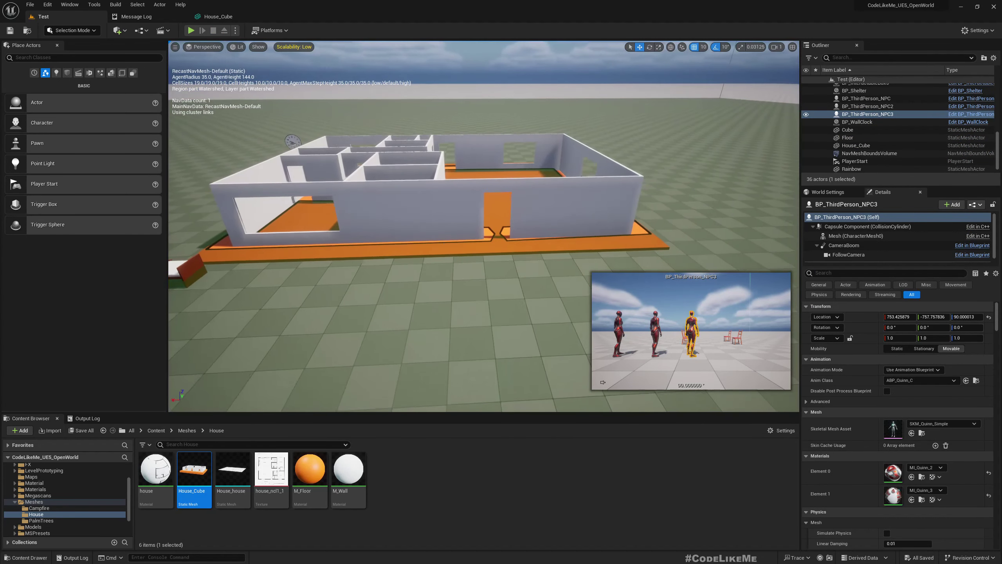
Select the placed House_Cube in the level, lock its scale proportions and set the scale to 1.3.
{"action": "key", "text": "s"}
{"action": "left_click", "coordinate": [208, 17]}
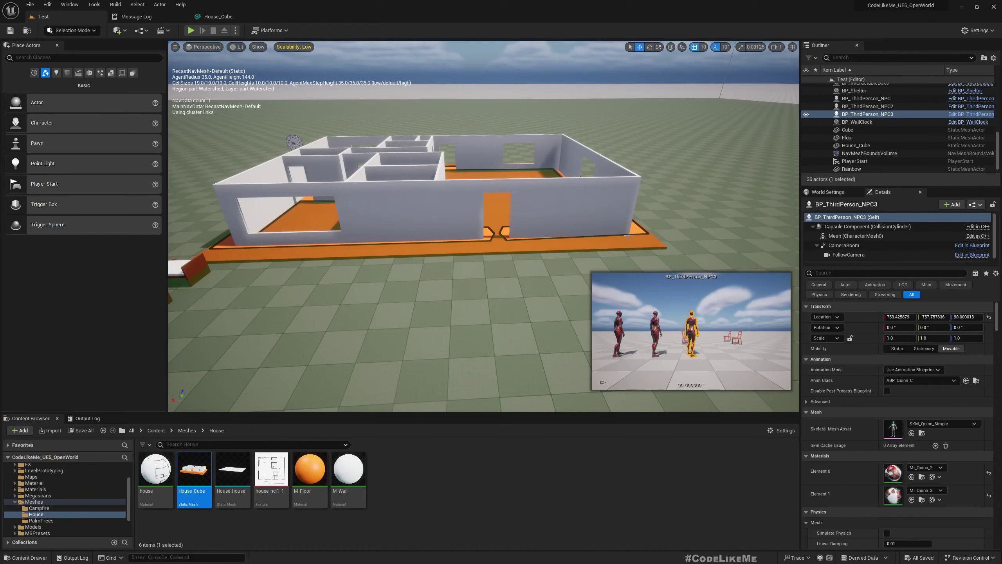
{"action": "left_click", "coordinate": [560, 209]}
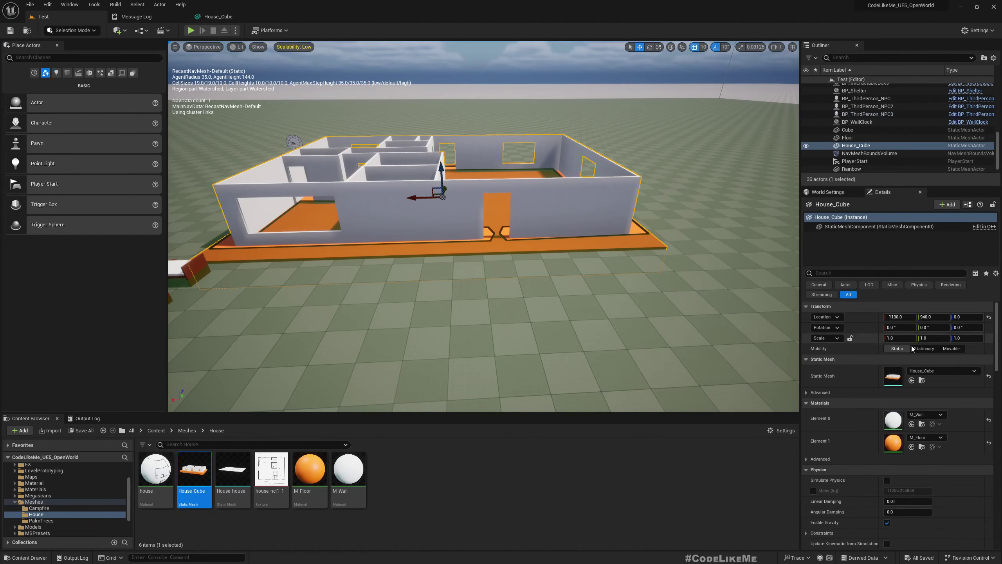
{"action": "left_click", "coordinate": [850, 339]}
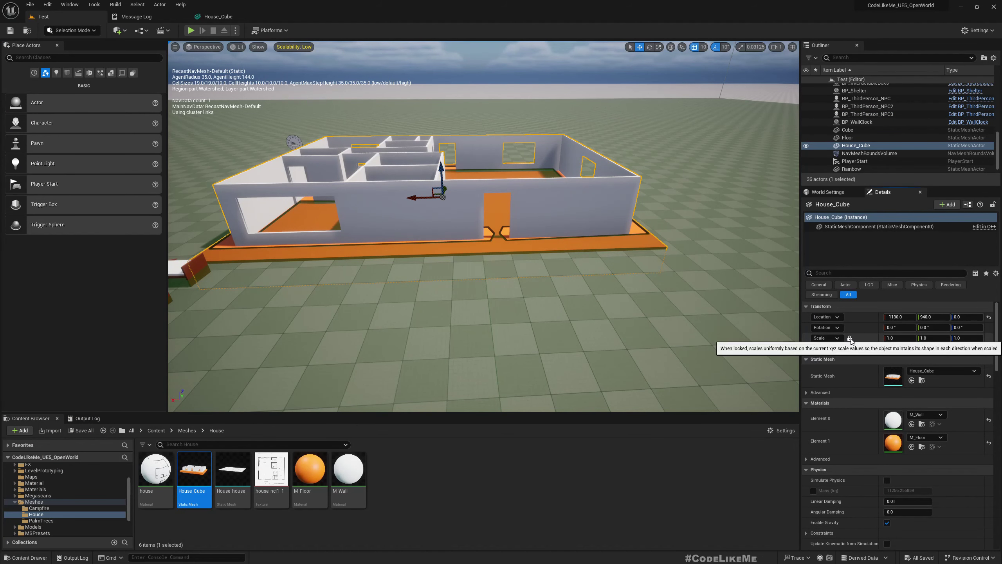
{"action": "left_click", "coordinate": [910, 339]}
{"action": "type", "text": "1.3"}
{"action": "key", "text": "Return"}
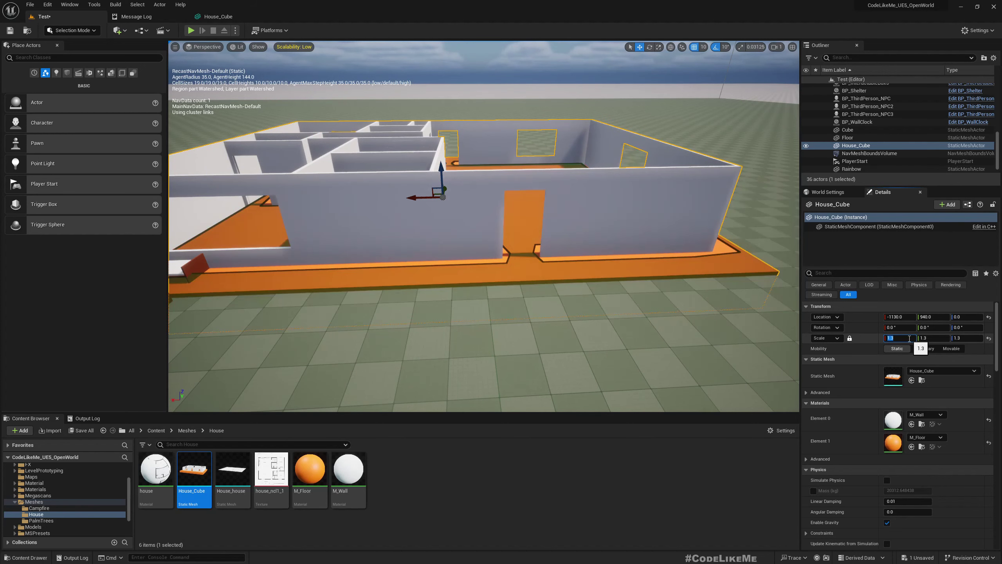
Play the level, run the character toward the enlarged house to check the new scale, and stop playing.
{"action": "key", "text": "alt+p"}
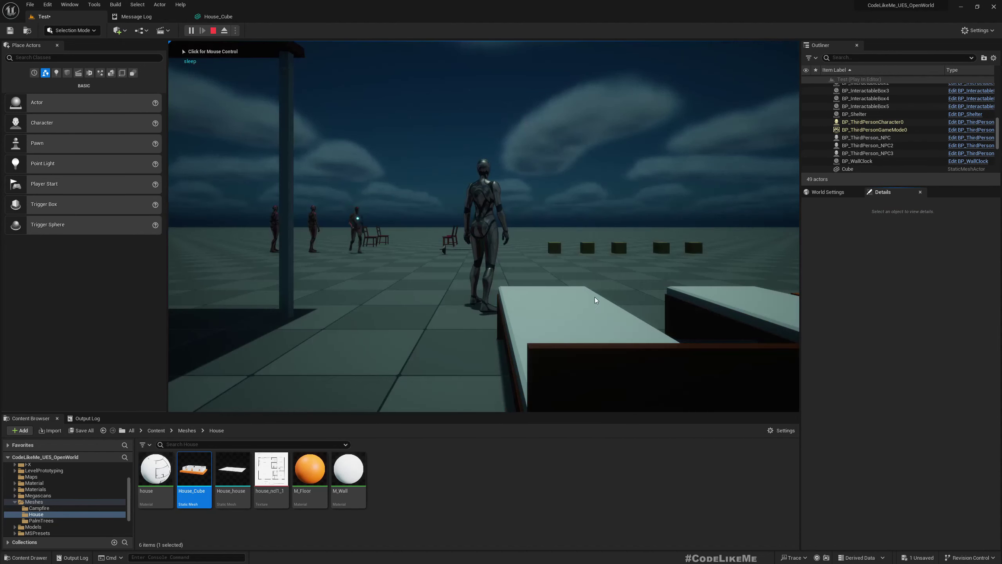
{"action": "left_click", "coordinate": [596, 298]}
{"action": "key", "text": "w"}
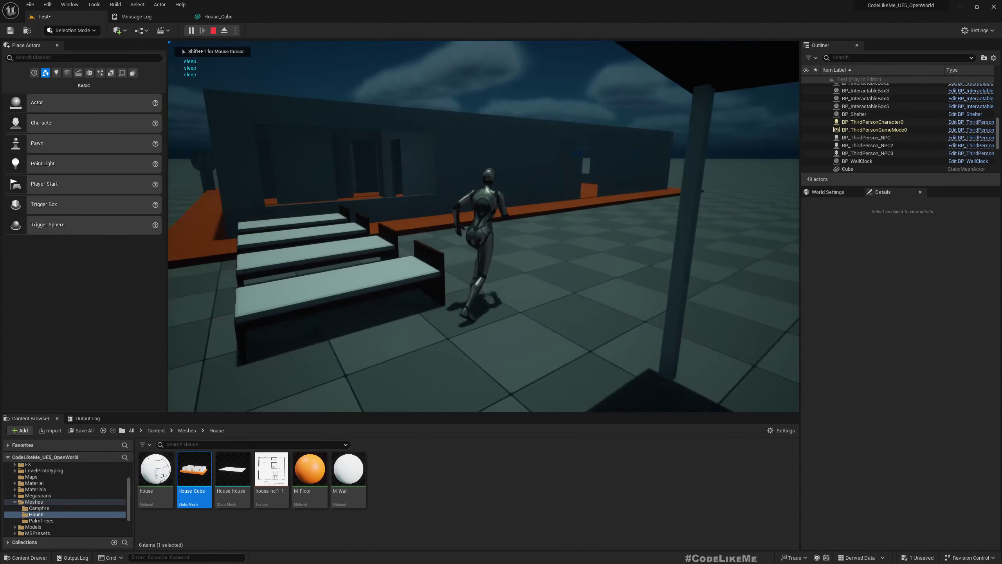
{"action": "key", "text": "Escape"}
{"action": "key", "text": "s"}
{"action": "right_click_drag", "start_coordinate": [474, 276], "coordinate": [387, 284]}
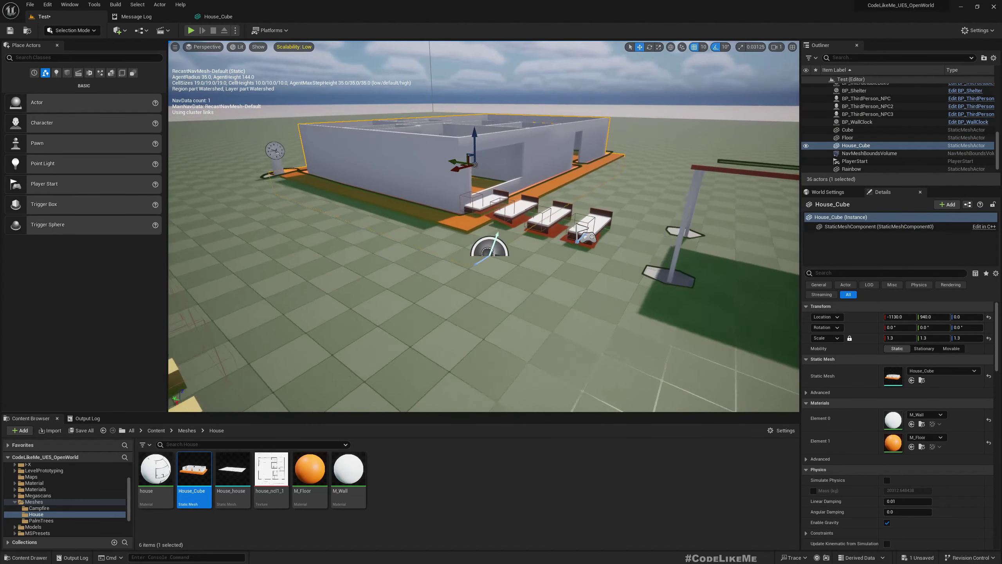
Turn off User Real World Time on the BP_TimeOfDay actor.
{"action": "right_click_drag", "start_coordinate": [174, 251], "coordinate": [183, 250]}
{"action": "key", "text": "a"}
{"action": "scroll", "coordinate": [907, 142], "scroll_direction": "up", "scroll_amount": 10}
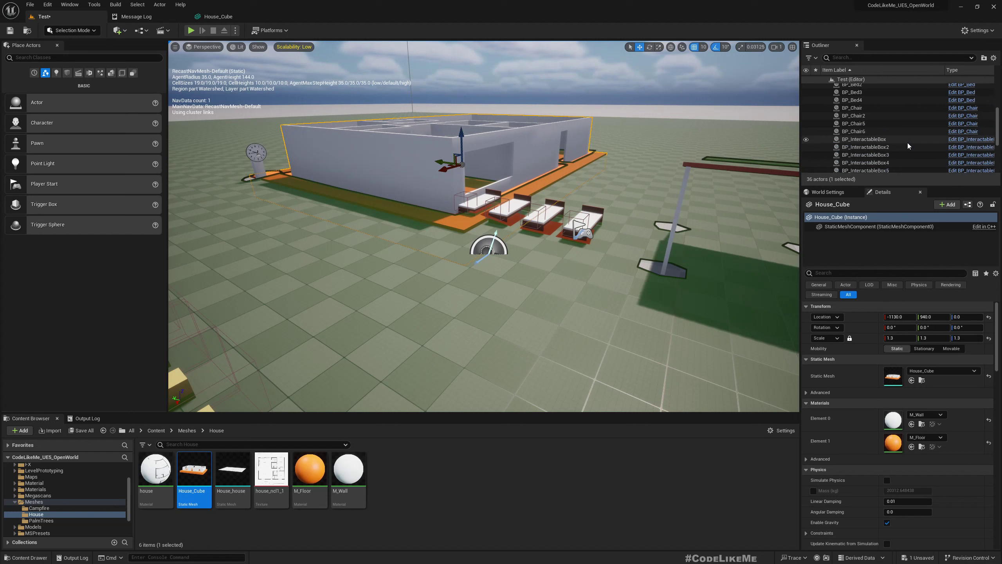
{"action": "left_click", "coordinate": [869, 103]}
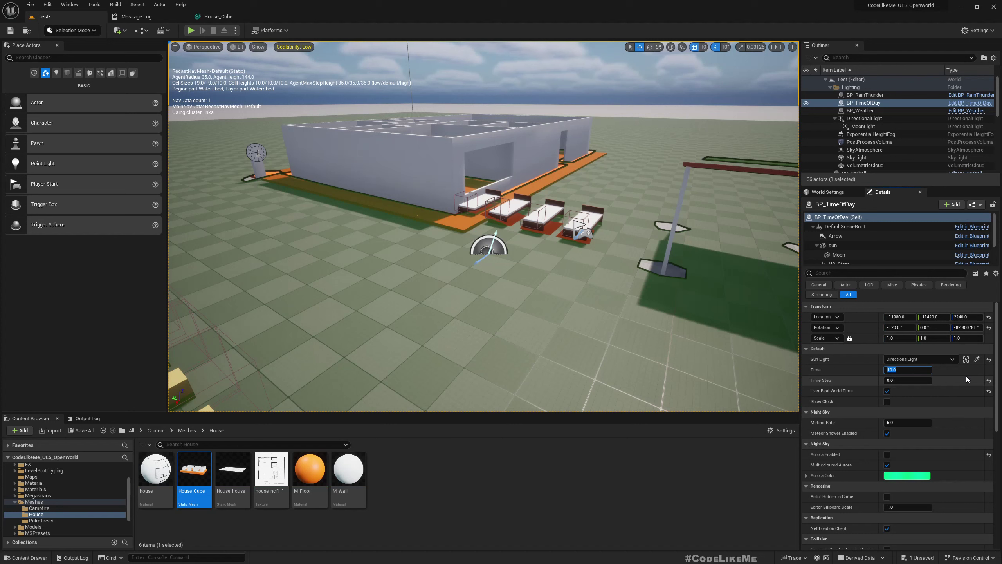
{"action": "left_click", "coordinate": [888, 390]}
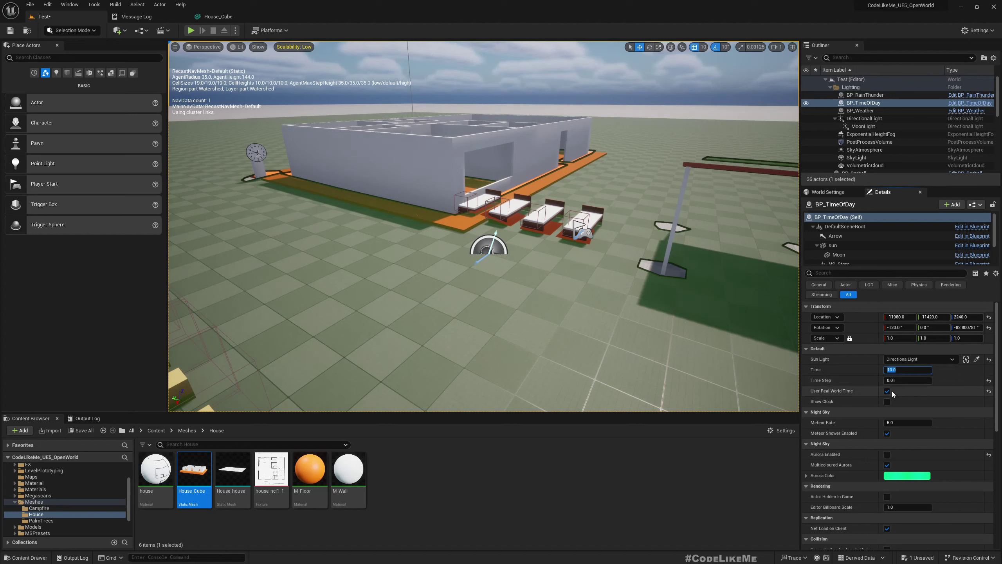
{"action": "mouse_move", "coordinate": [553, 261]}
{"action": "right_mouse_down"}
{"action": "mouse_move", "coordinate": [533, 253]}
{"action": "mouse_move", "coordinate": [547, 254]}
{"action": "right_mouse_up"}
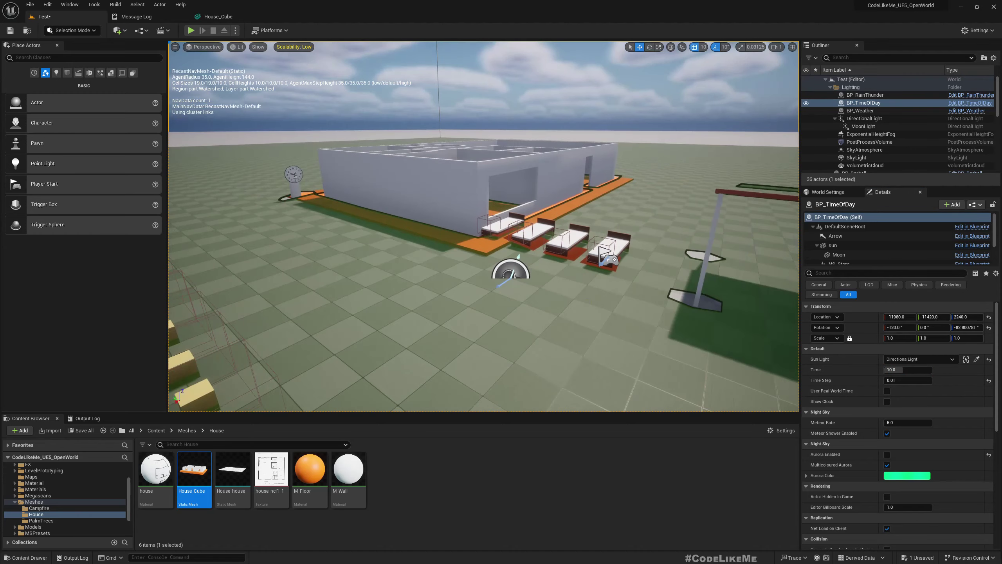
Play the level in daylight, run the character around the beds and the house front, and stop playing.
{"action": "left_click", "coordinate": [590, 299]}
{"action": "key", "text": "alt+p"}
{"action": "left_click", "coordinate": [589, 298]}
{"action": "key", "text": "w"}
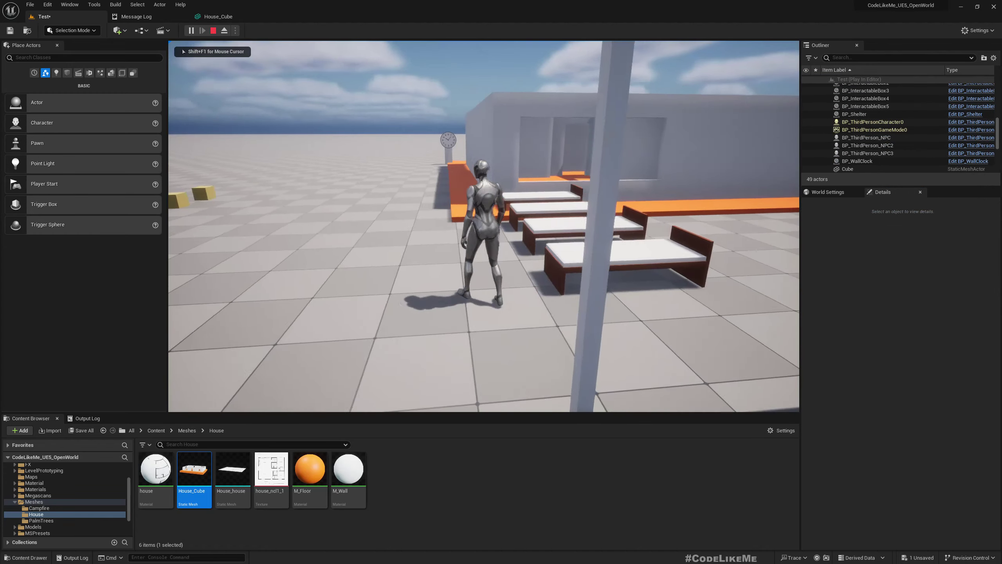
{"action": "key", "text": "w"}
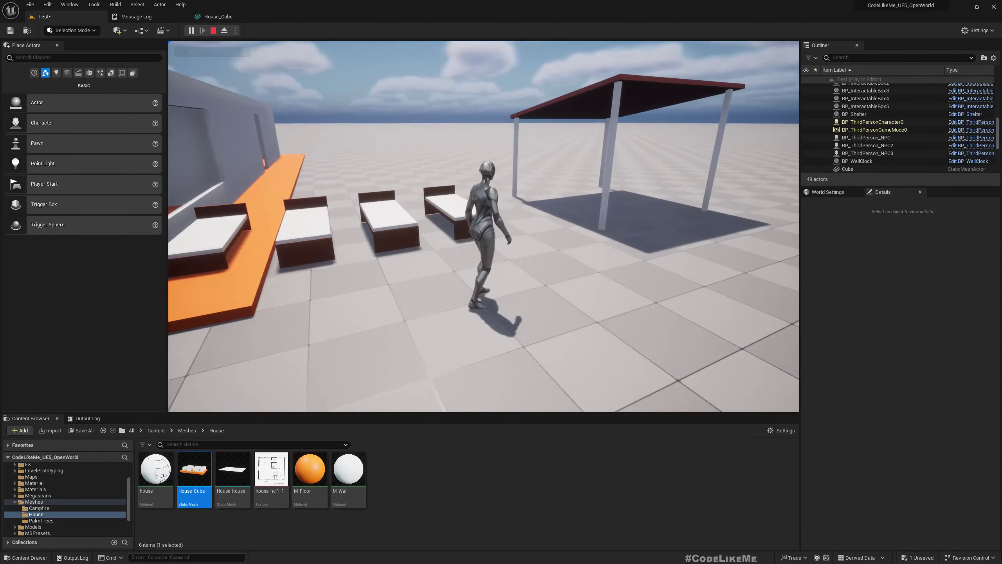
{"action": "key", "text": "Escape"}
Move House_Cube along X to -1910 so that it stands clear of the beds.
{"action": "key", "text": "w"}
{"action": "right_click_drag", "start_coordinate": [484, 226], "coordinate": [453, 233]}
{"action": "right_click_drag", "start_coordinate": [676, 351], "coordinate": [683, 363]}
{"action": "key", "text": "e"}
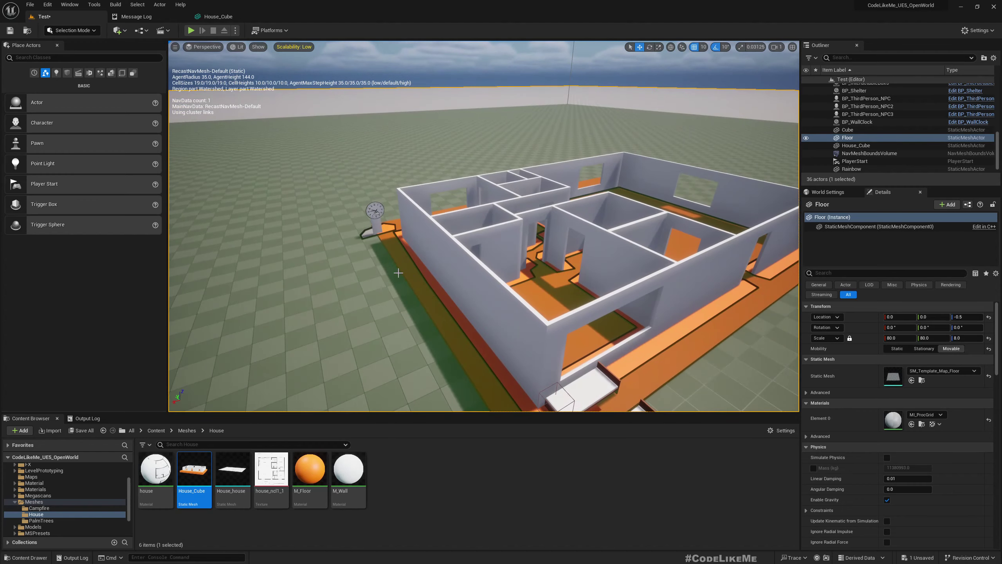
{"action": "right_click_drag", "start_coordinate": [497, 233], "coordinate": [482, 246]}
{"action": "key", "text": "d"}
{"action": "key", "text": "w"}
{"action": "left_click", "coordinate": [514, 245]}
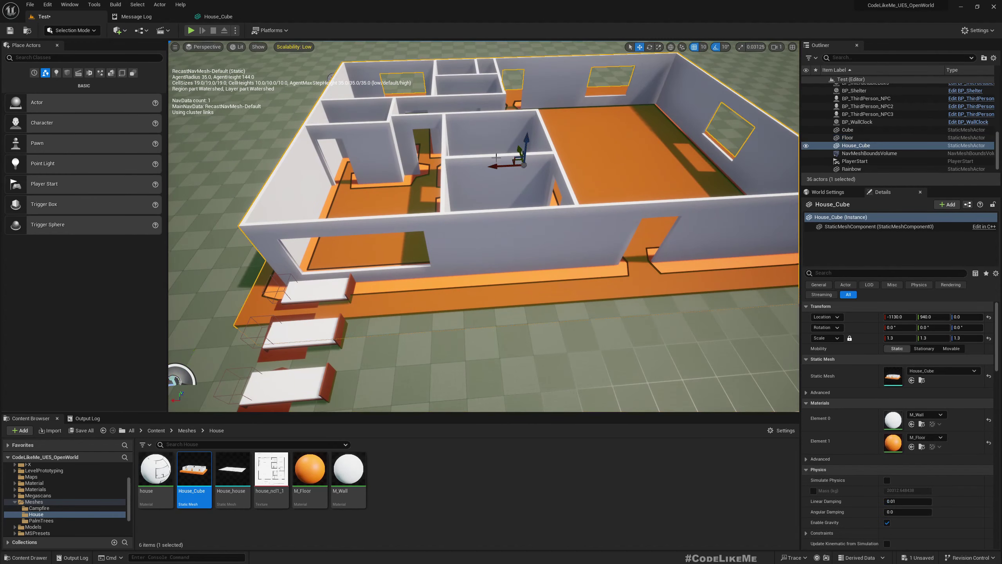
{"action": "left_click_drag", "start_coordinate": [495, 166], "coordinate": [649, 160]}
Delete the PlayerStart actor beside the beds.
{"action": "right_click_drag", "start_coordinate": [649, 161], "coordinate": [592, 191]}
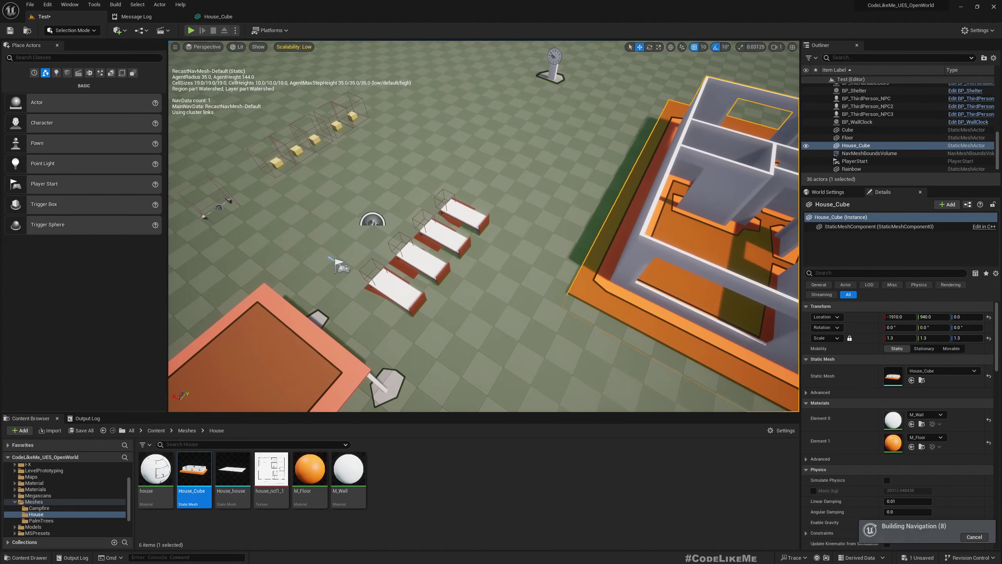
{"action": "left_click", "coordinate": [345, 267]}
{"action": "key", "text": "Delete"}
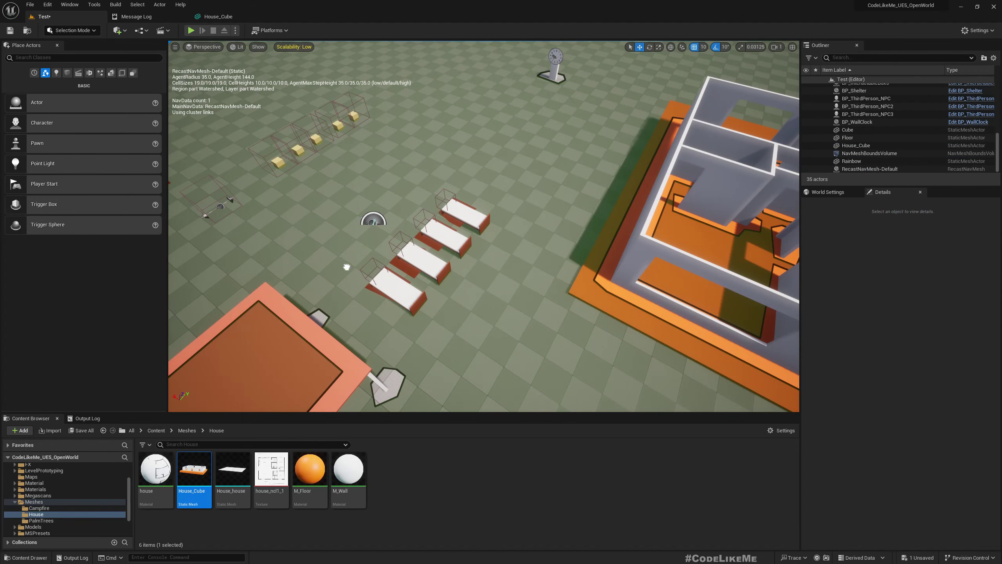
{"action": "mouse_move", "coordinate": [347, 263]}
{"action": "right_mouse_down"}
{"action": "mouse_move", "coordinate": [428, 306]}
{"action": "mouse_move", "coordinate": [513, 312]}
{"action": "mouse_move", "coordinate": [465, 310]}
{"action": "mouse_move", "coordinate": [356, 264]}
{"action": "right_mouse_up"}
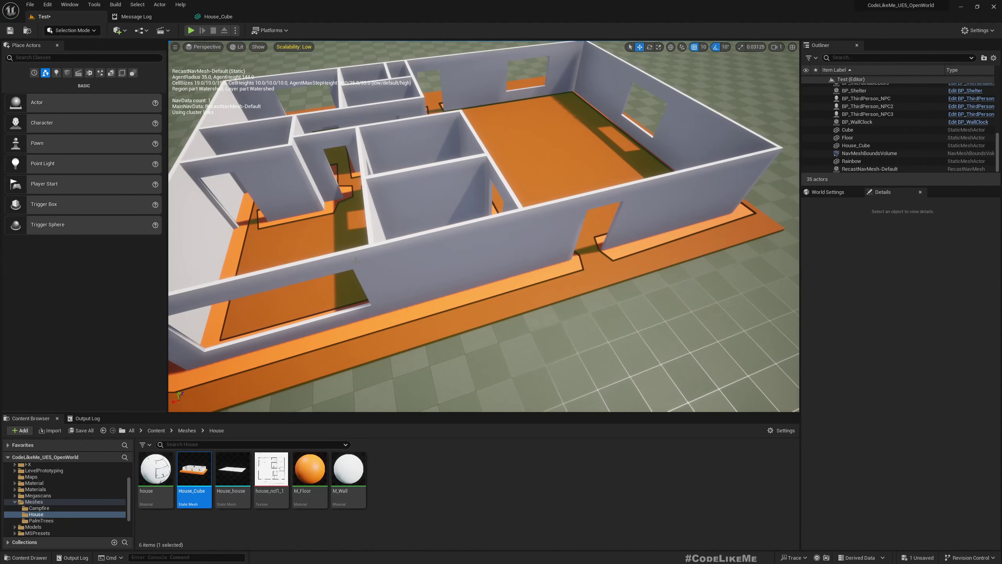
Play from the current view, run the character through the house's doorways and rooms to check collisions and scale, and stop playing.
{"action": "key", "text": "alt+p"}
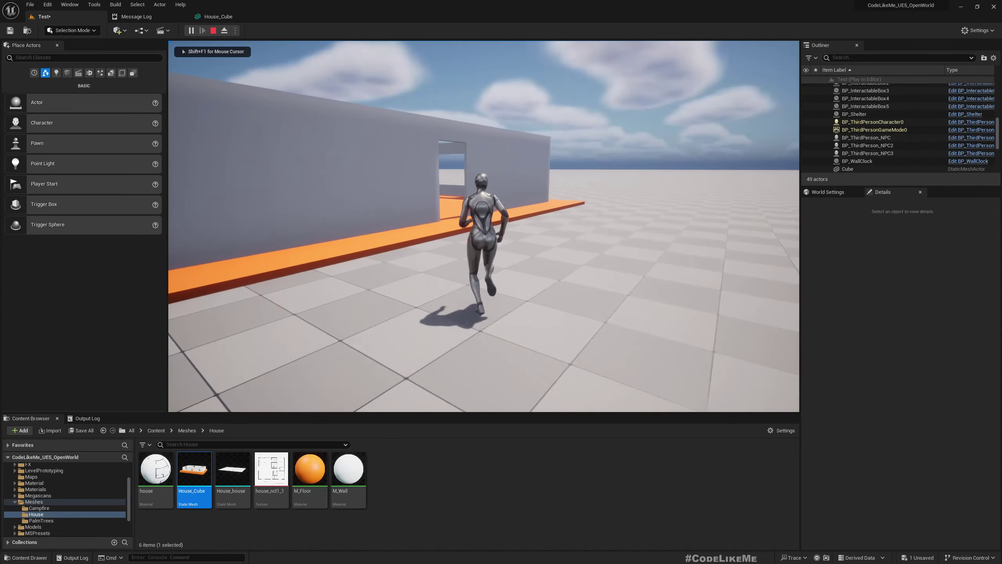
{"action": "key", "text": "w"}
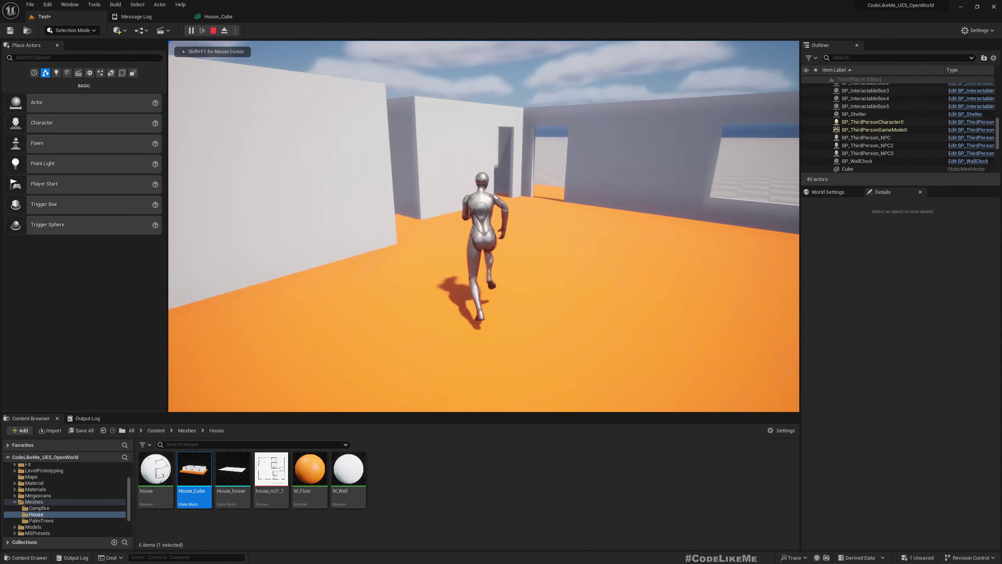
{"action": "key", "text": "w"}
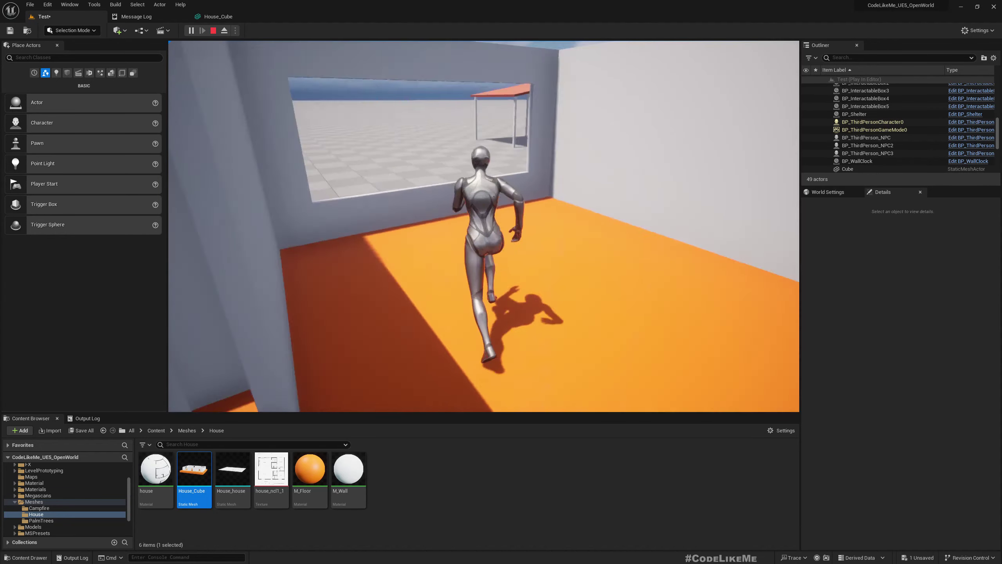
{"action": "key", "text": "w"}
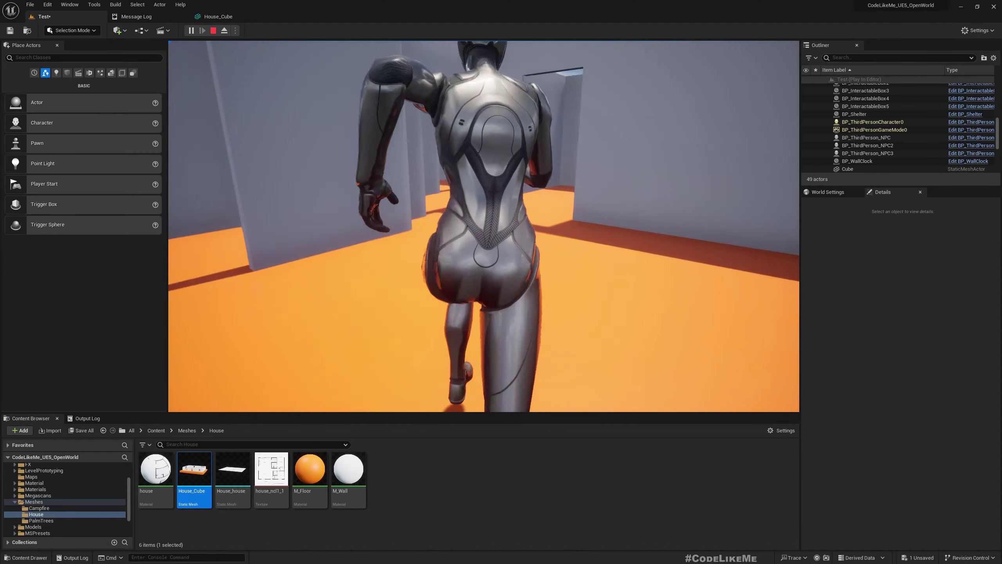
{"action": "key", "text": "w"}
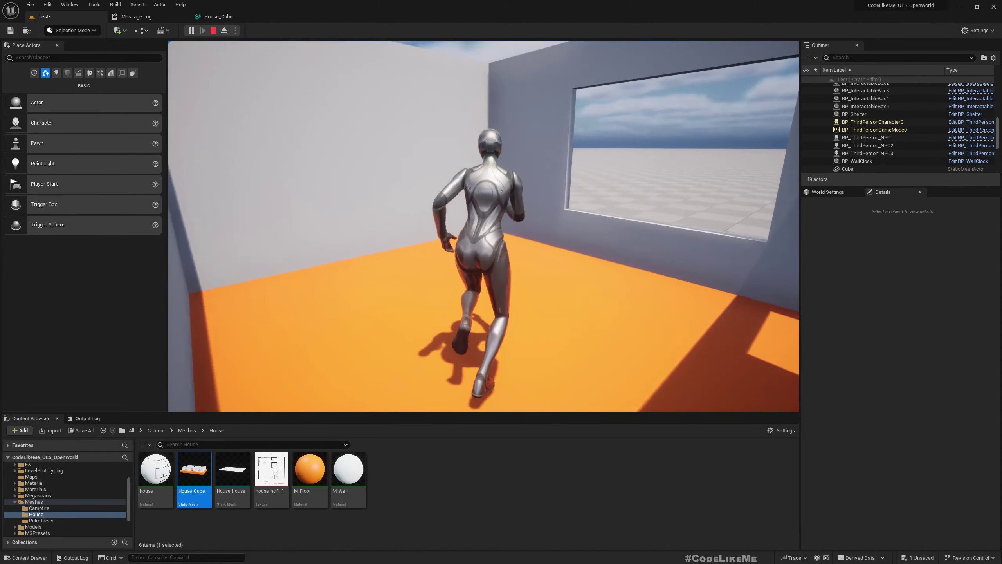
{"action": "key", "text": "w"}
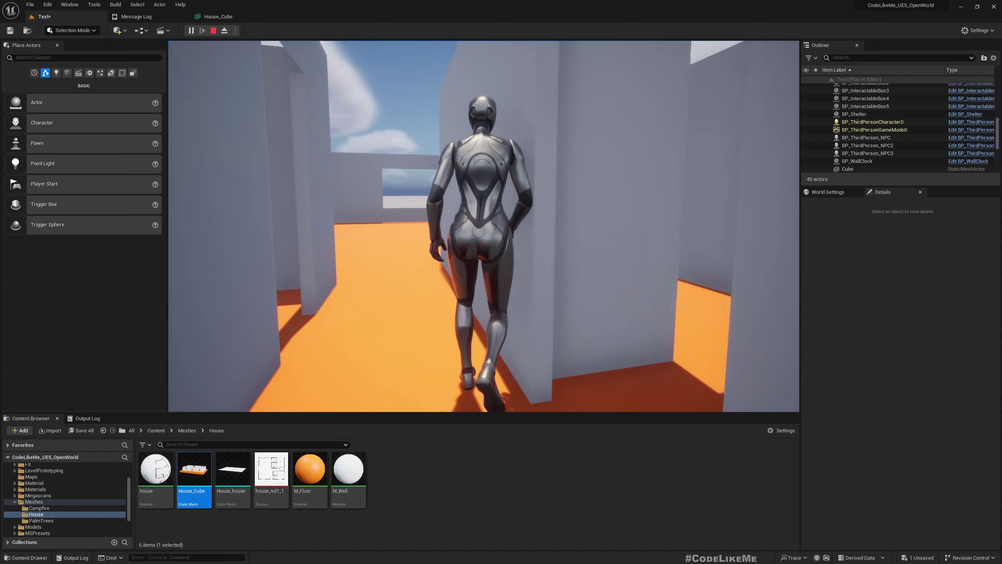
{"action": "key", "text": "w"}
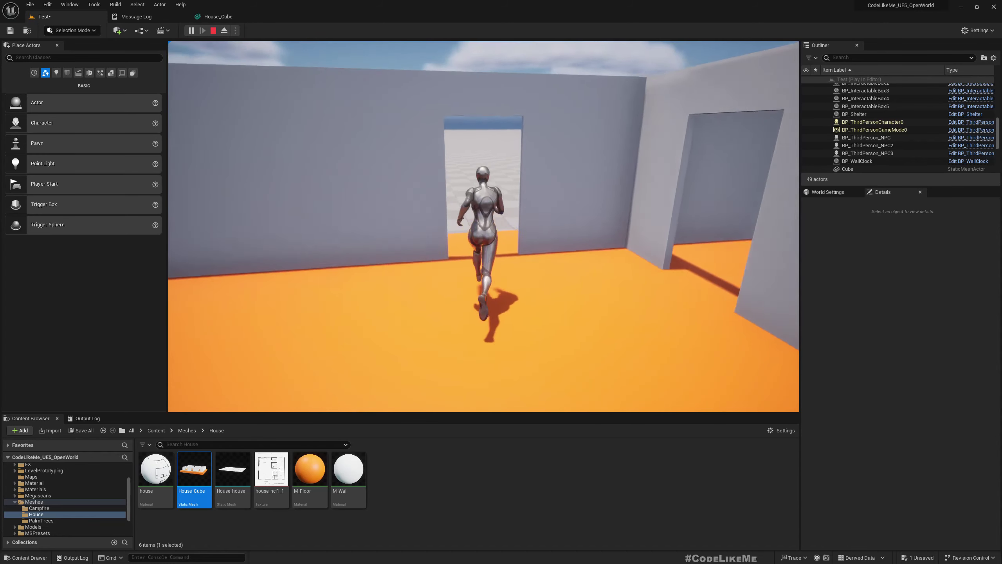
{"action": "key", "text": "w"}
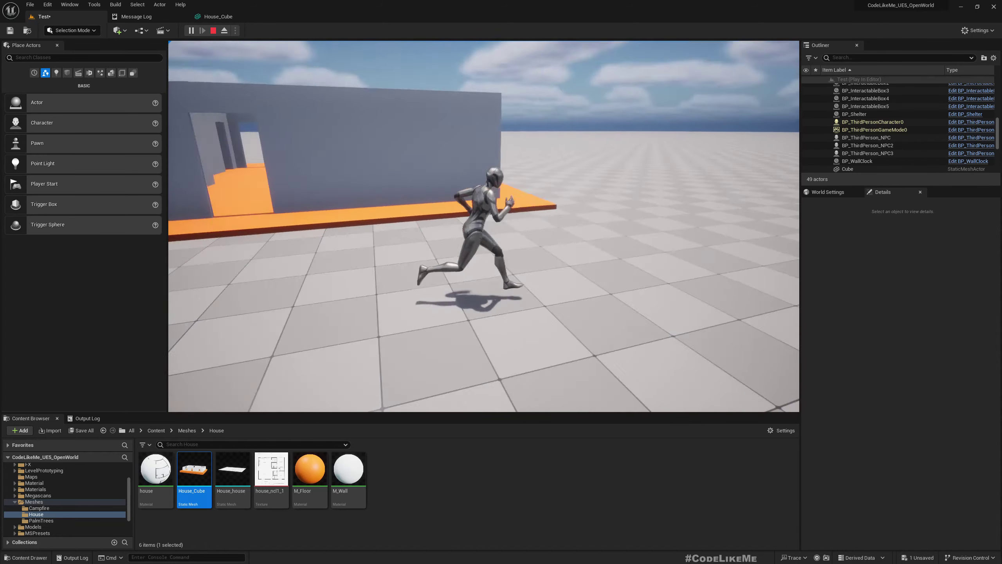
{"action": "key", "text": "Escape"}
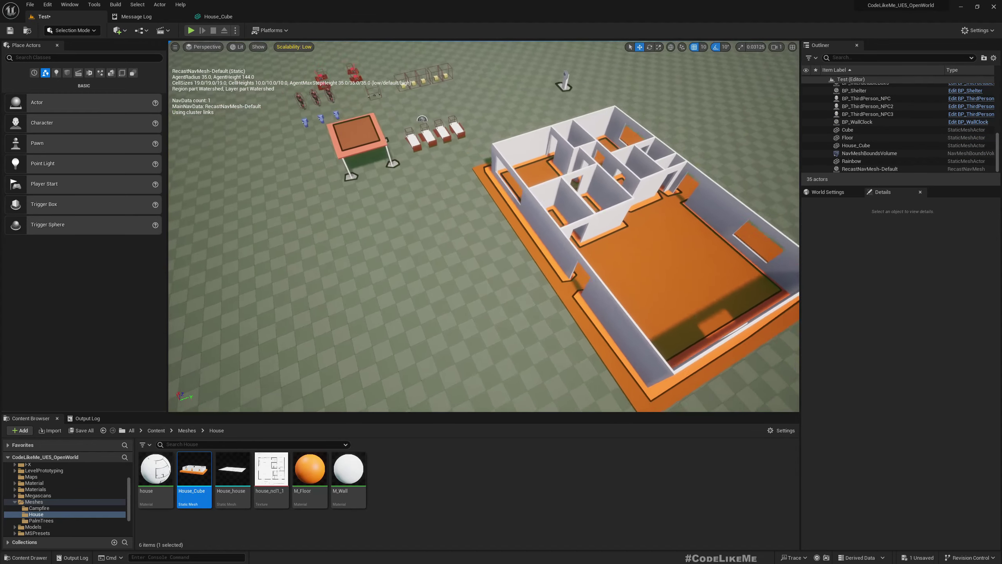
Hide the navigation mesh and move House_Cube to the far side of the interactable boxes, at about X 2190, Y 790.
{"action": "right_click_drag", "start_coordinate": [484, 226], "coordinate": [537, 217]}
{"action": "key", "text": "a"}
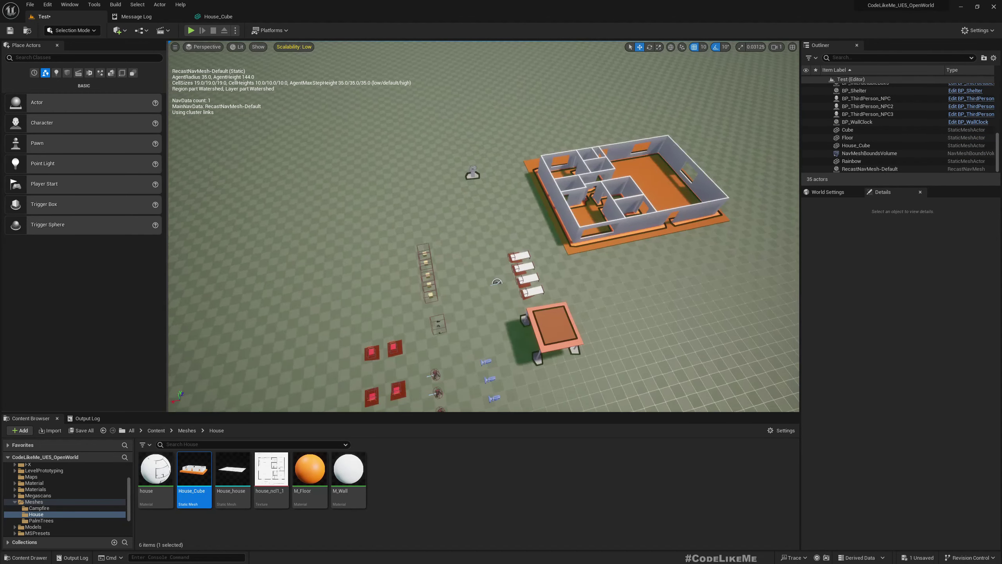
{"action": "key", "text": "p"}
{"action": "left_click", "coordinate": [606, 197]}
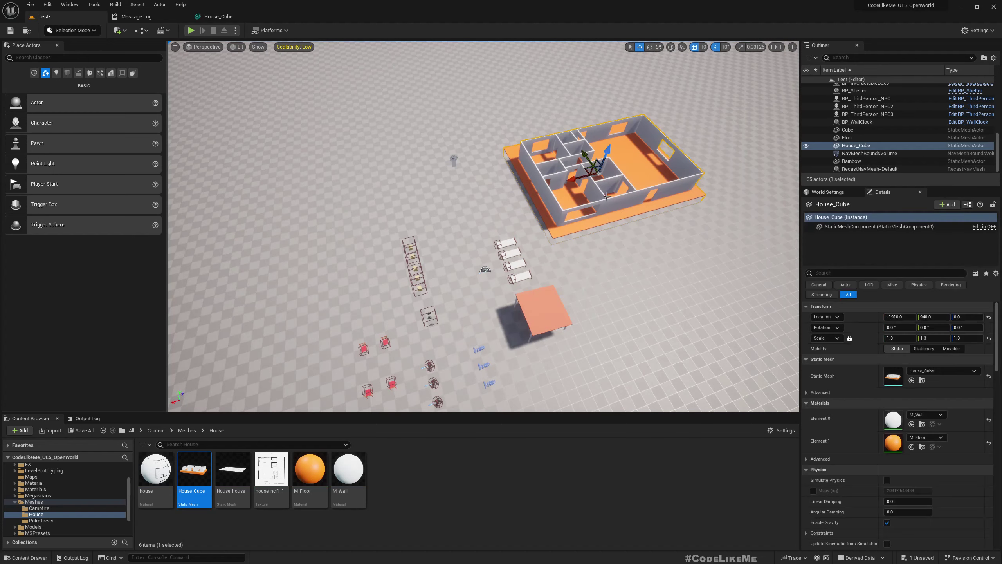
{"action": "left_click_drag", "start_coordinate": [351, 205], "coordinate": [264, 256]}
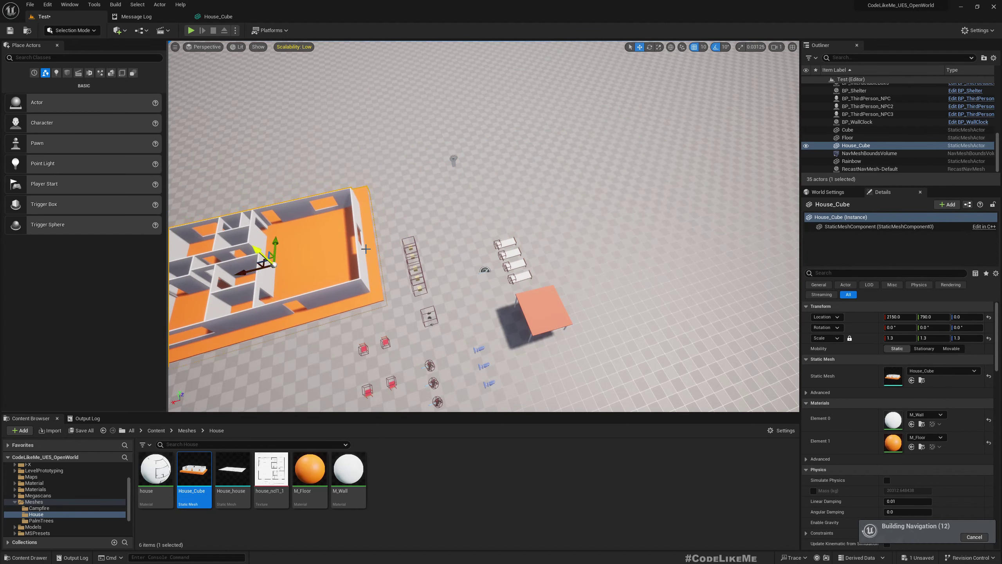
Duplicate House_Cube and place the copy next to the original, leaving a gap between the two houses.
{"action": "right_click_drag", "start_coordinate": [366, 248], "coordinate": [375, 217]}
{"action": "key", "text": "w"}
{"action": "key", "text": "a"}
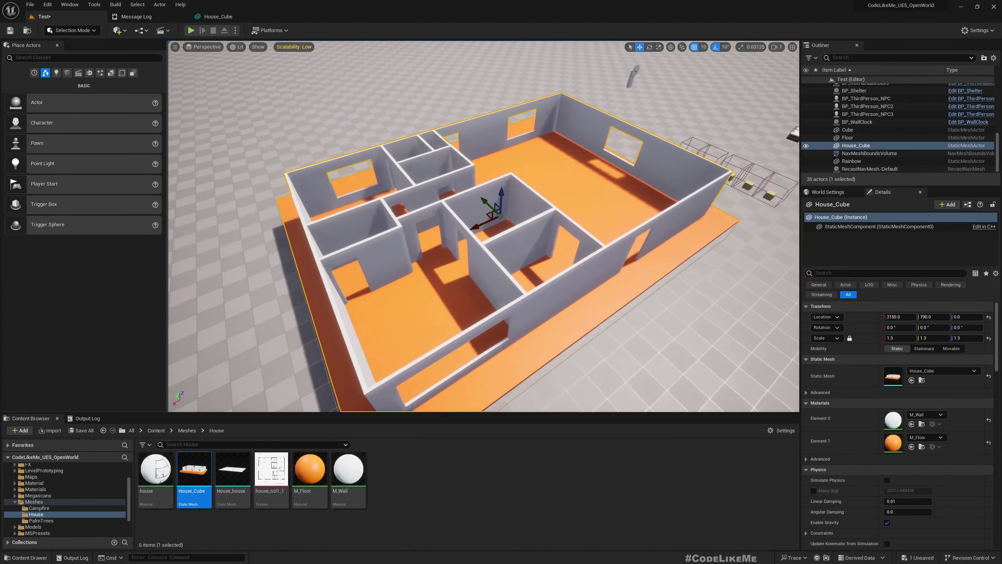
{"action": "right_click_drag", "start_coordinate": [422, 241], "coordinate": [453, 238]}
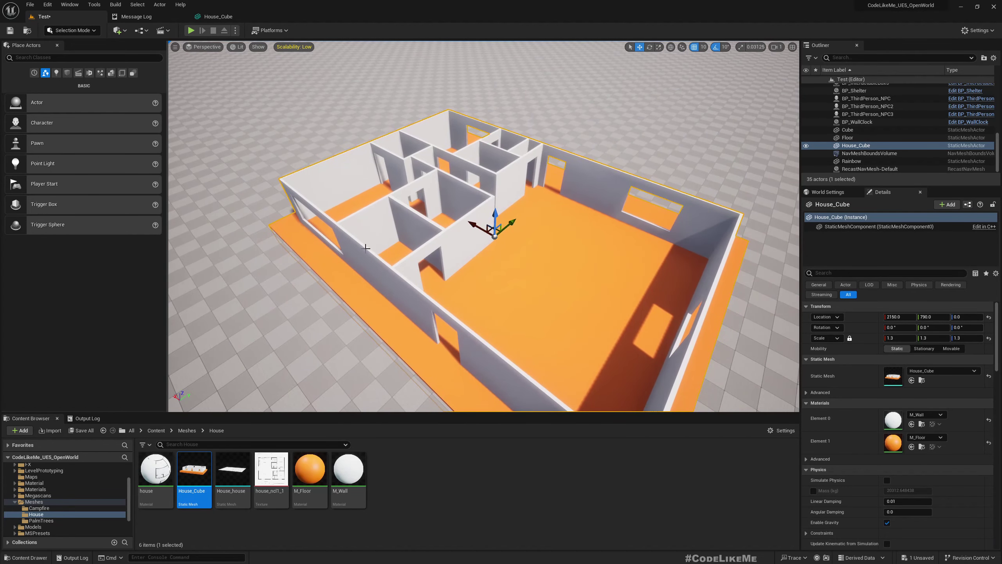
{"action": "right_click_drag", "start_coordinate": [366, 247], "coordinate": [340, 259]}
{"action": "right_click_drag", "start_coordinate": [427, 265], "coordinate": [586, 198]}
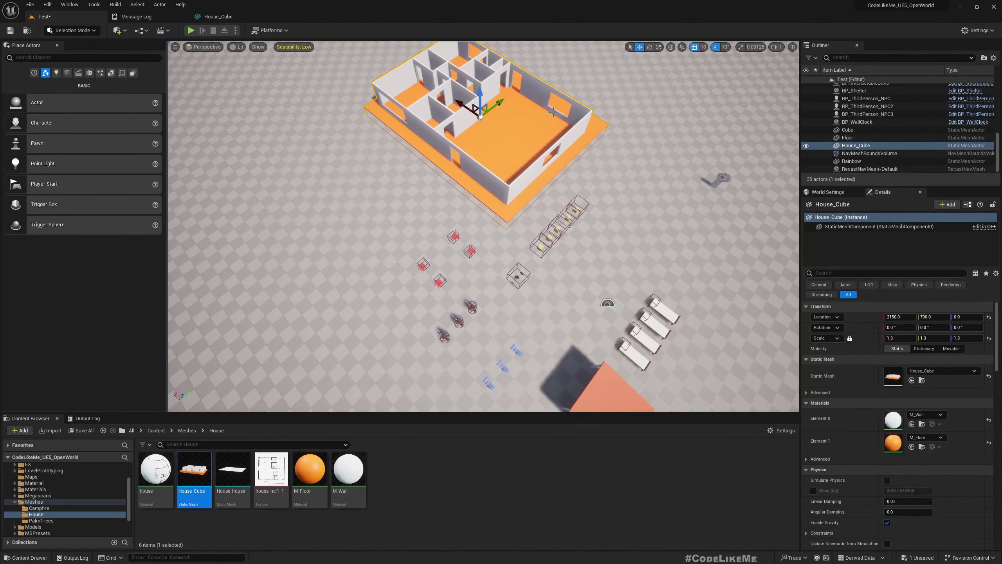
{"action": "left_click_drag", "start_coordinate": [501, 101], "coordinate": [235, 237], "text": "alt"}
{"action": "right_click_drag", "start_coordinate": [282, 228], "coordinate": [304, 237]}
Move BP_Bed and BP_Bed4 together into the end room with the wide window in the original house, at about X 2920.
{"action": "left_click", "coordinate": [563, 264]}
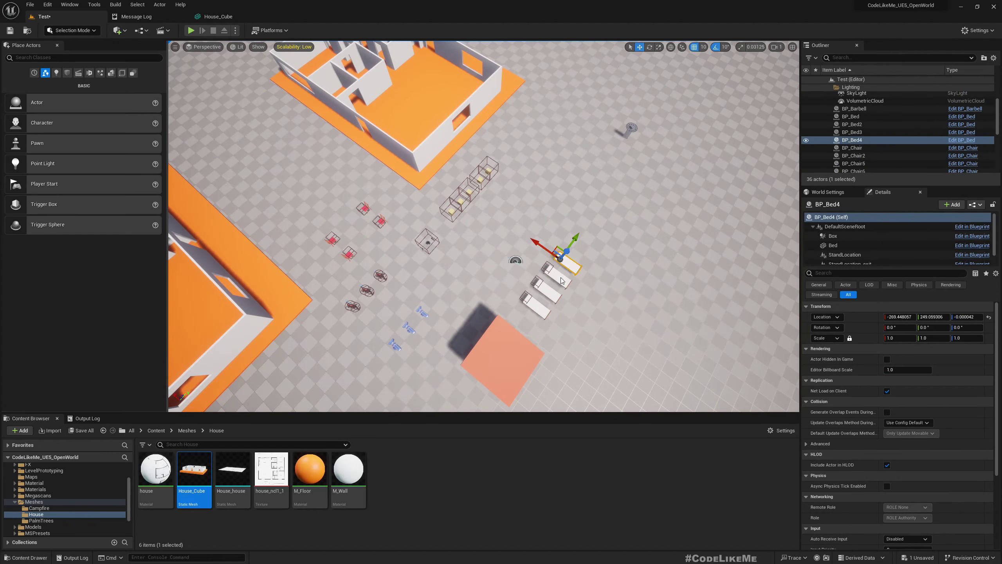
{"action": "left_click", "coordinate": [562, 280], "text": "ctrl"}
{"action": "left_click_drag", "start_coordinate": [325, 60], "coordinate": [319, 57]}
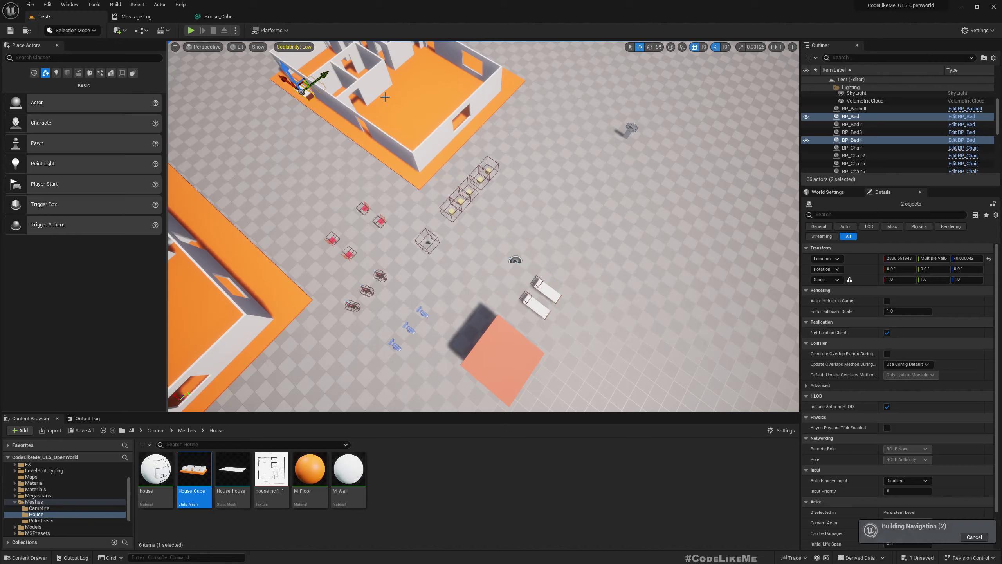
{"action": "right_click_drag", "start_coordinate": [385, 96], "coordinate": [270, 107]}
{"action": "key", "text": "w"}
{"action": "left_click_drag", "start_coordinate": [464, 259], "coordinate": [511, 280]}
{"action": "left_click_drag", "start_coordinate": [494, 247], "coordinate": [513, 224]}
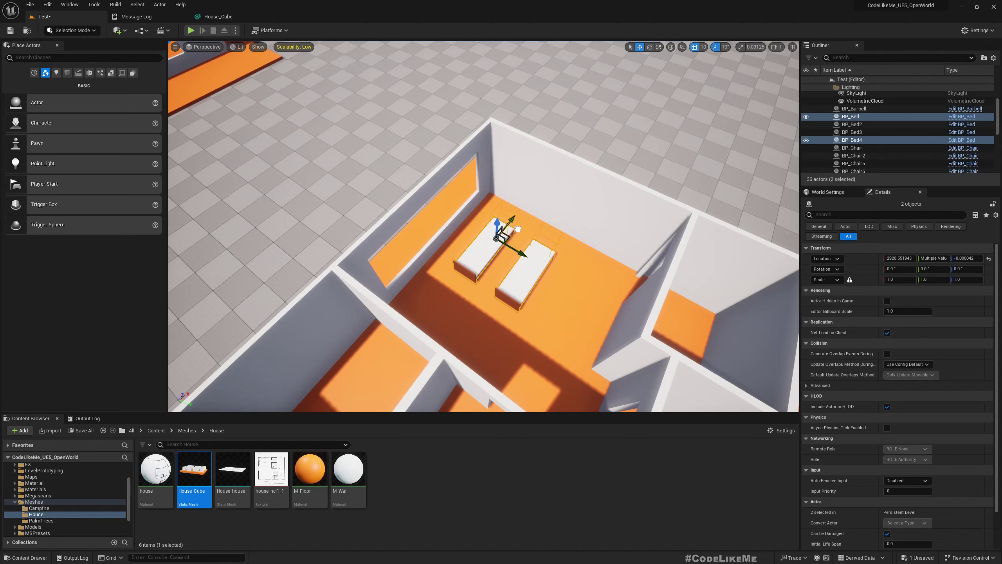
Turn BP_Bed and BP_Bed4 around together by 180° so their headboards face the outer wall of the wide-window room, with BP_Bed4 at about X 2880, Y 309.
{"action": "key", "text": "s"}
{"action": "right_click_drag", "start_coordinate": [520, 215], "coordinate": [563, 214]}
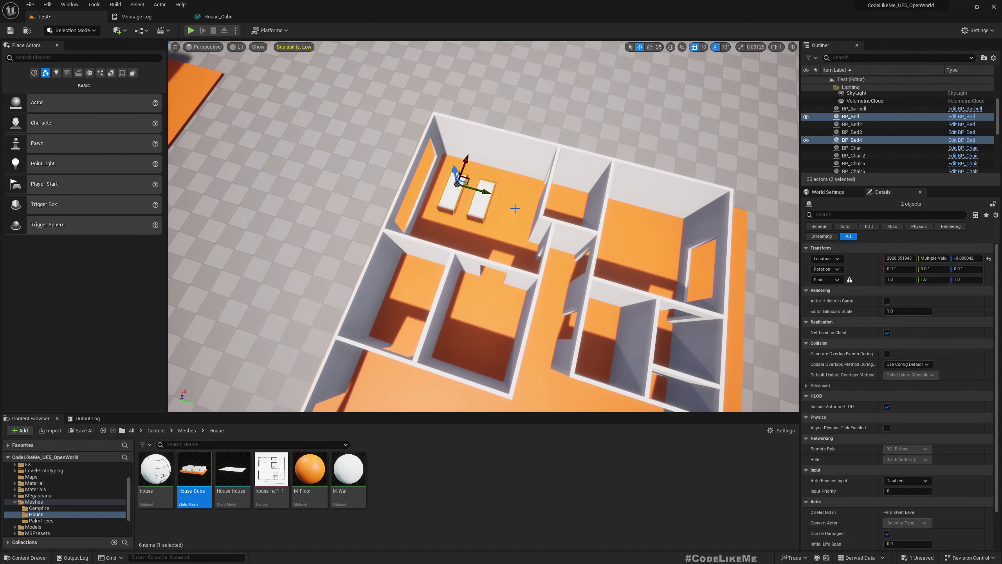
{"action": "left_click", "coordinate": [481, 209]}
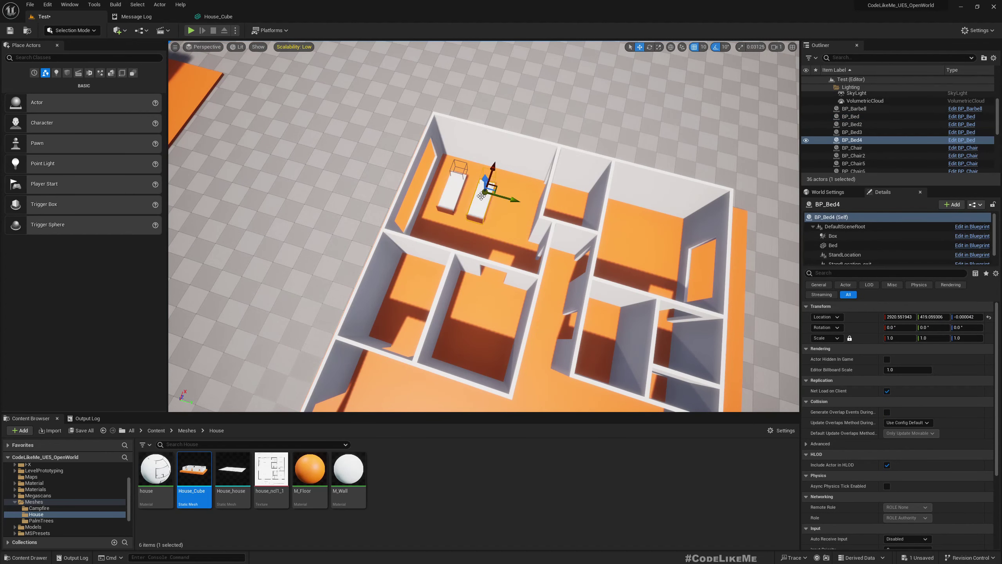
{"action": "left_click", "coordinate": [455, 188], "text": "ctrl"}
{"action": "key", "text": "e"}
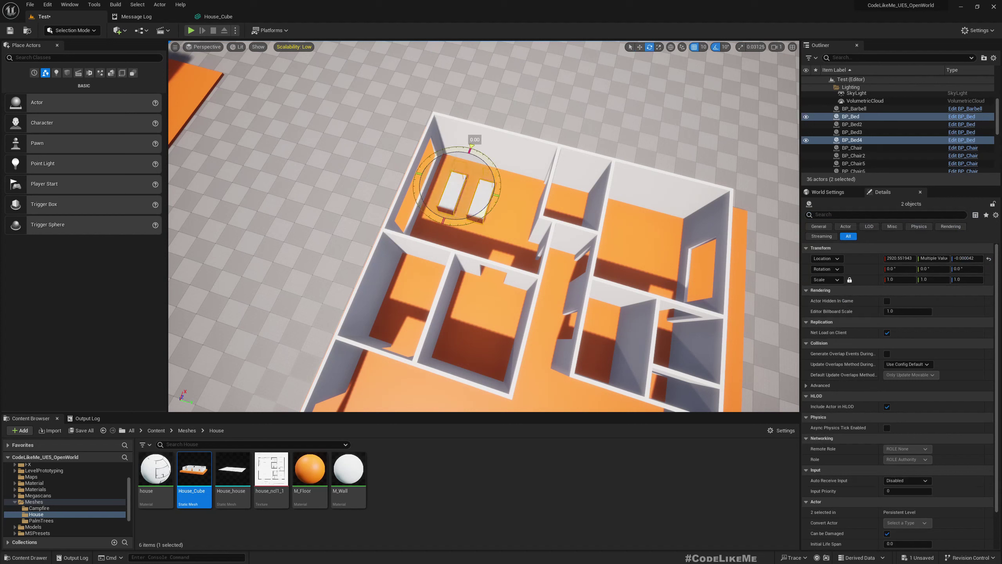
{"action": "left_click_drag", "start_coordinate": [472, 147], "coordinate": [431, 229]}
{"action": "key", "text": "w"}
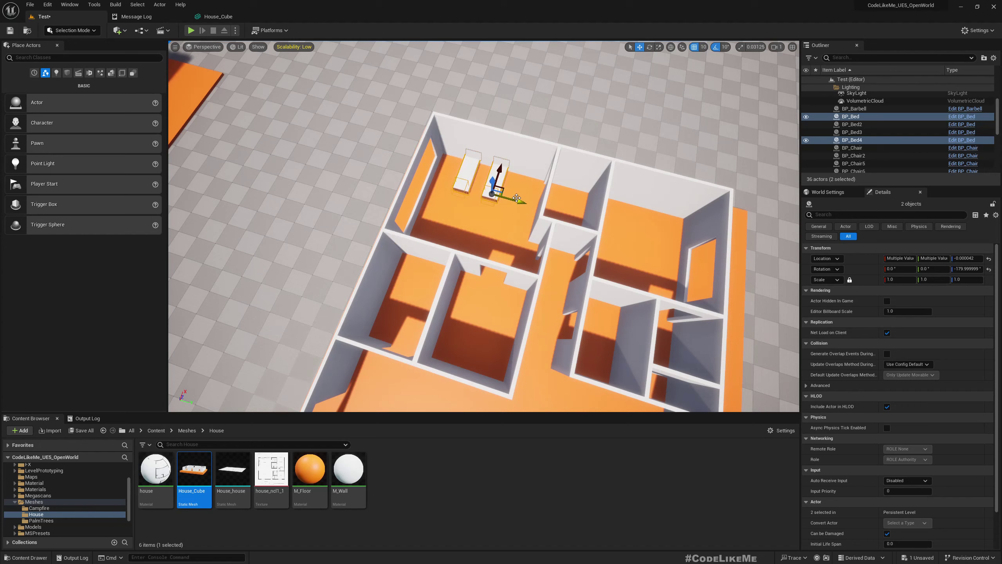
{"action": "left_click", "coordinate": [462, 166]}
{"action": "key", "text": "f"}
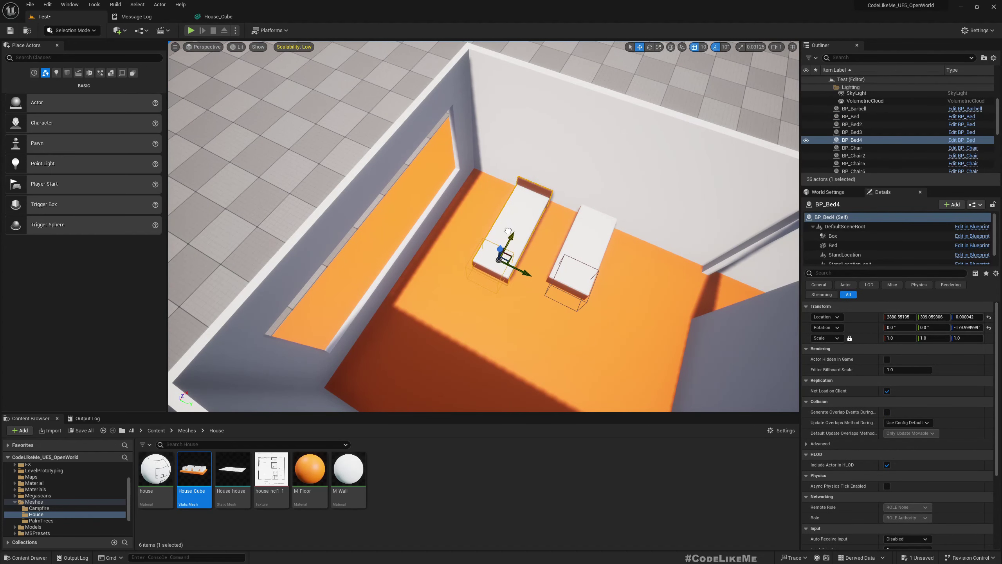
Move BP_Bed on its own into the other end room of the original house, at about X 2880, Y 1164.
{"action": "left_click", "coordinate": [605, 250]}
{"action": "key", "text": "f"}
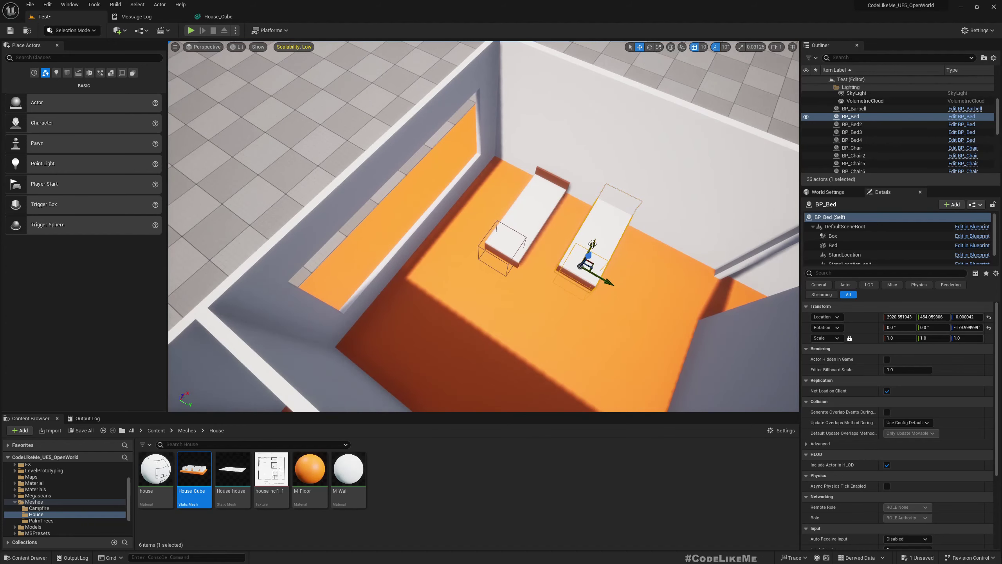
{"action": "right_click_drag", "start_coordinate": [584, 256], "coordinate": [474, 258]}
{"action": "left_click_drag", "start_coordinate": [368, 211], "coordinate": [627, 346]}
{"action": "key", "text": "f"}
{"action": "scroll", "coordinate": [550, 286], "scroll_direction": "down", "scroll_amount": 3}
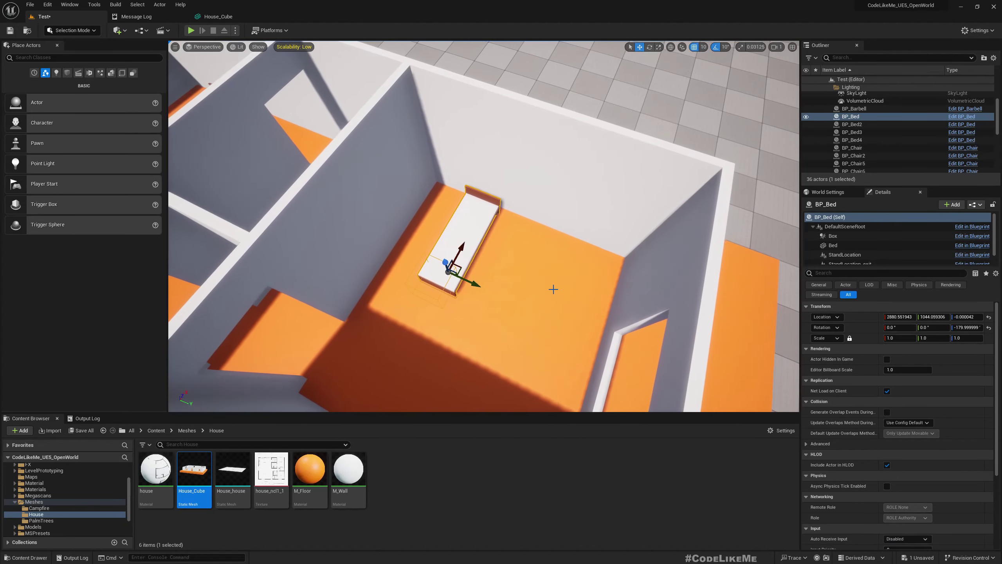
{"action": "left_click_drag", "start_coordinate": [489, 285], "coordinate": [525, 310]}
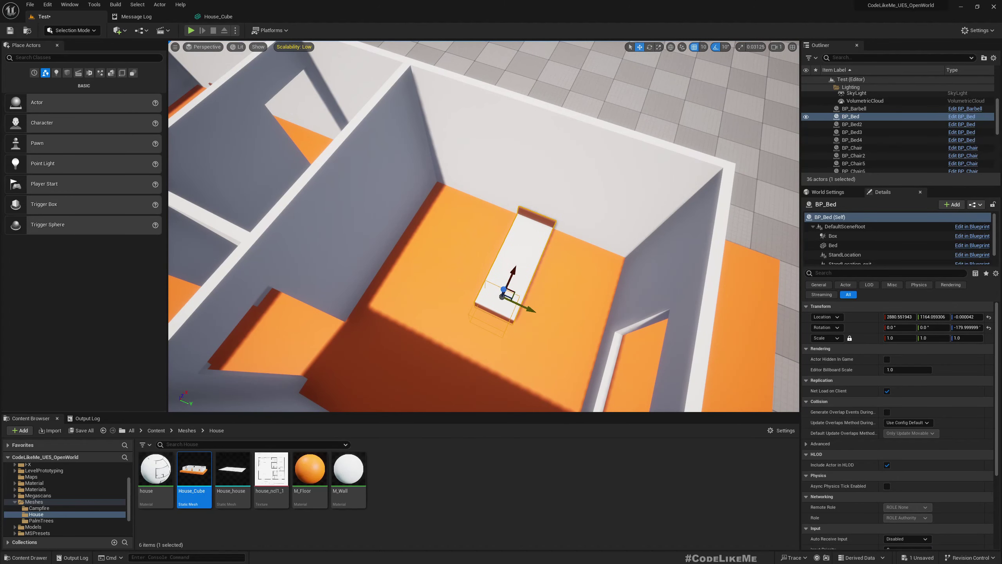
Move BP_Bed2 and BP_Bed3 together from beside the shelter into the house copy, and hide the navigation mesh.
{"action": "mouse_move", "coordinate": [513, 292]}
{"action": "right_mouse_down"}
{"action": "mouse_move", "coordinate": [446, 157]}
{"action": "mouse_move", "coordinate": [427, 169]}
{"action": "mouse_move", "coordinate": [407, 161]}
{"action": "mouse_move", "coordinate": [390, 124]}
{"action": "mouse_move", "coordinate": [509, 335]}
{"action": "mouse_move", "coordinate": [510, 303]}
{"action": "right_mouse_up"}
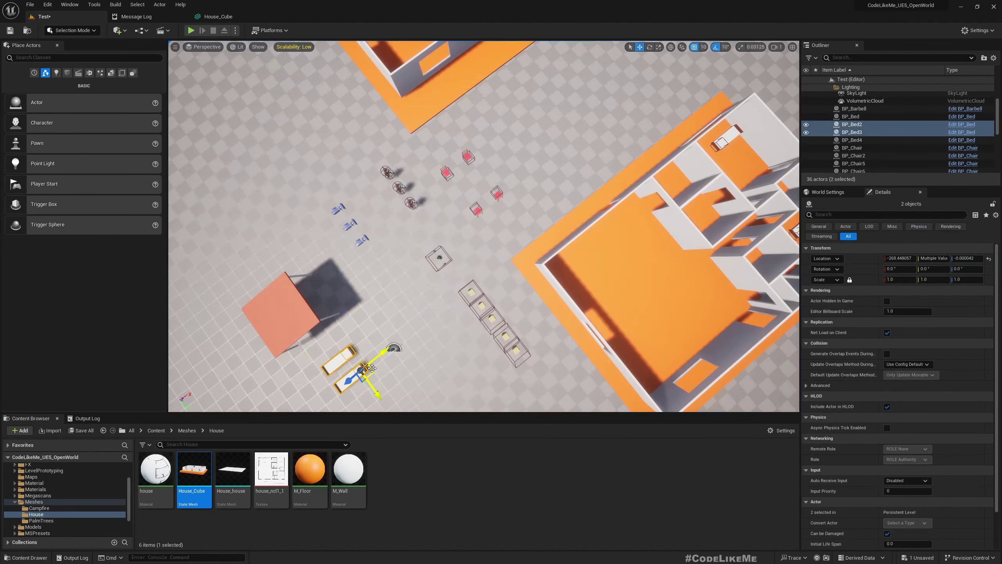
{"action": "right_click_drag", "start_coordinate": [447, 389], "coordinate": [373, 345]}
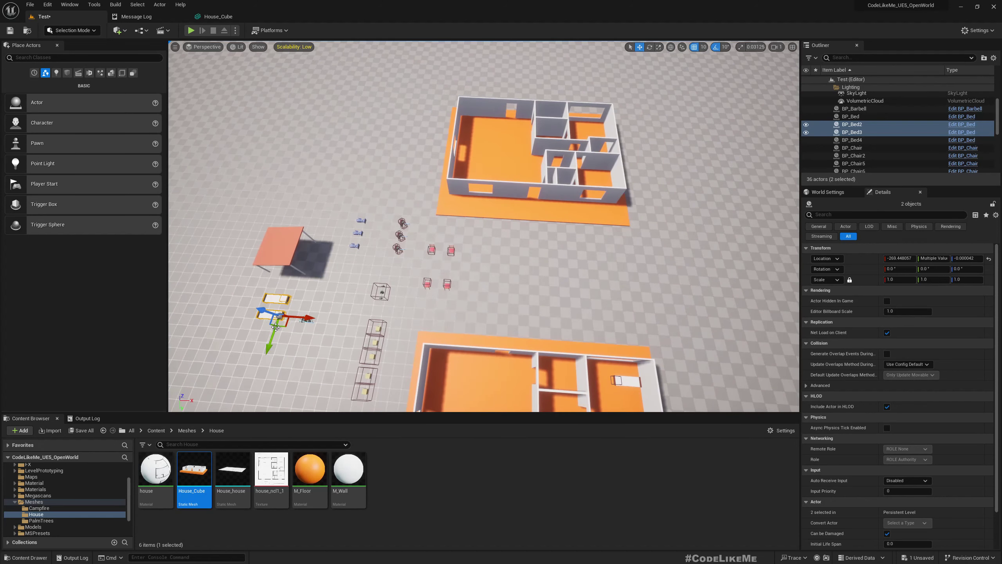
{"action": "left_click_drag", "start_coordinate": [286, 325], "coordinate": [607, 188]}
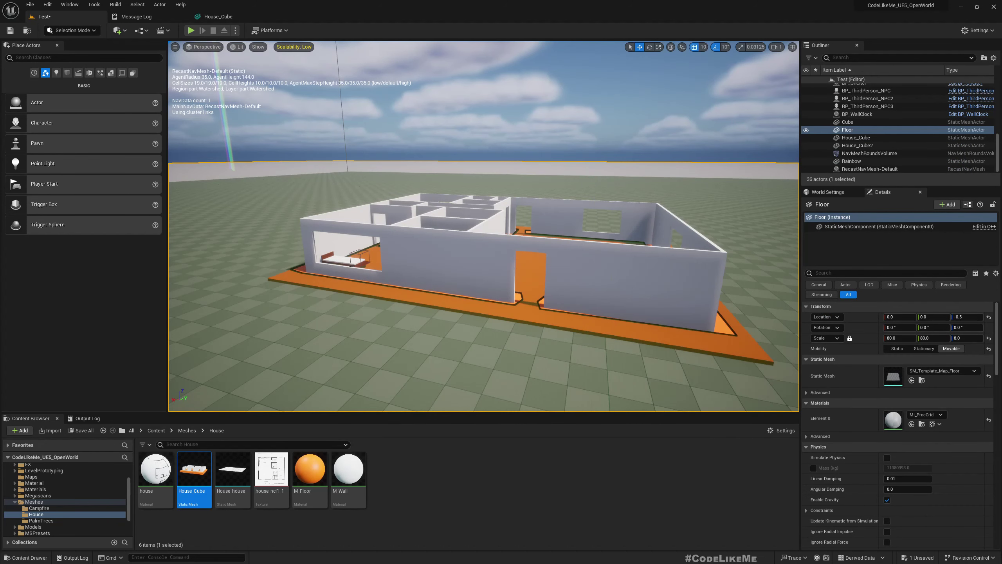
{"action": "left_click", "coordinate": [628, 281]}
{"action": "left_click", "coordinate": [510, 359]}
{"action": "key", "text": "p"}
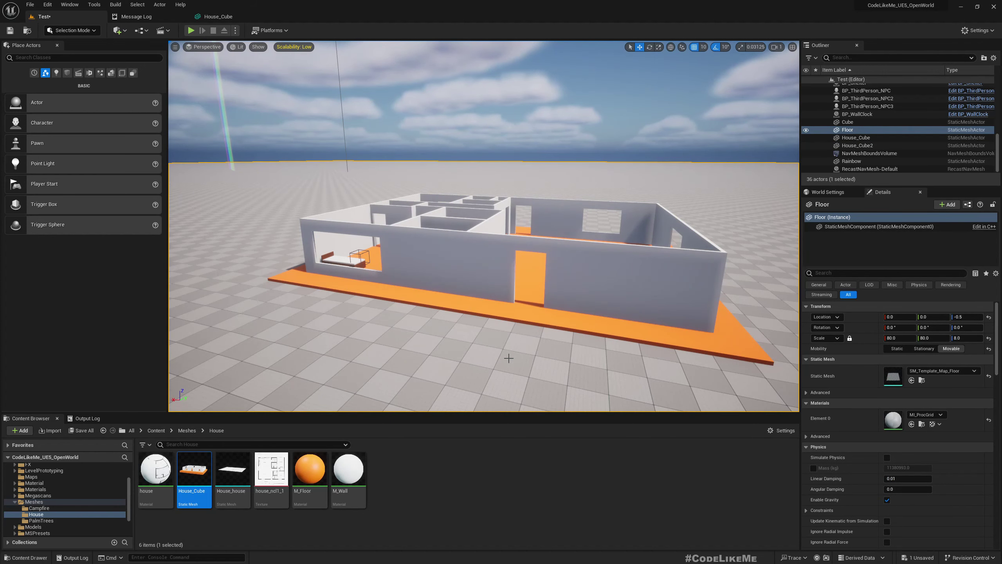
Move BP_Chair5 and BP_Chair6 together into the large room of the house copy, away from its shaded end wall.
{"action": "right_click_drag", "start_coordinate": [509, 358], "coordinate": [667, 406]}
{"action": "right_click_drag", "start_coordinate": [560, 239], "coordinate": [410, 217]}
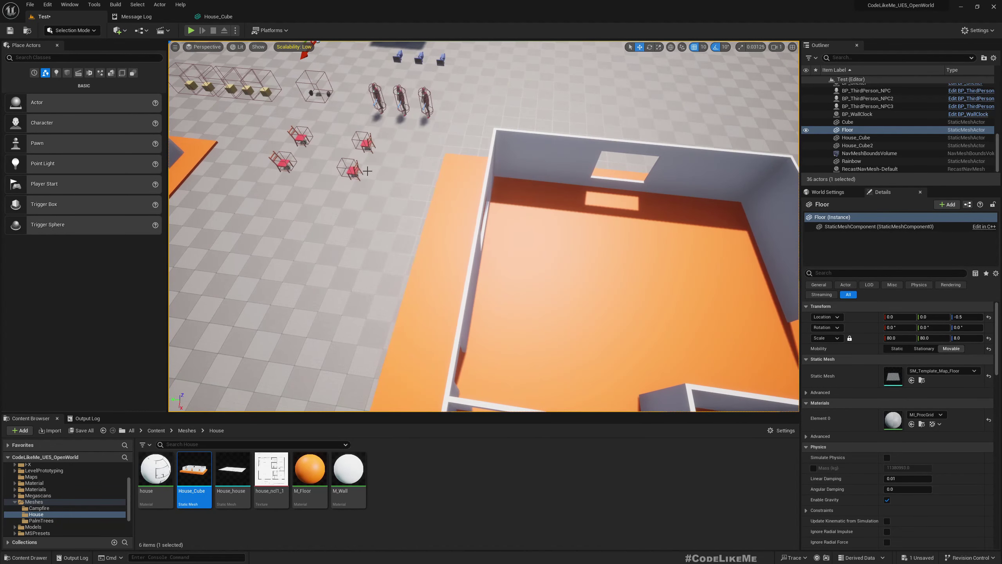
{"action": "left_click", "coordinate": [355, 174]}
{"action": "left_click", "coordinate": [365, 143], "text": "ctrl"}
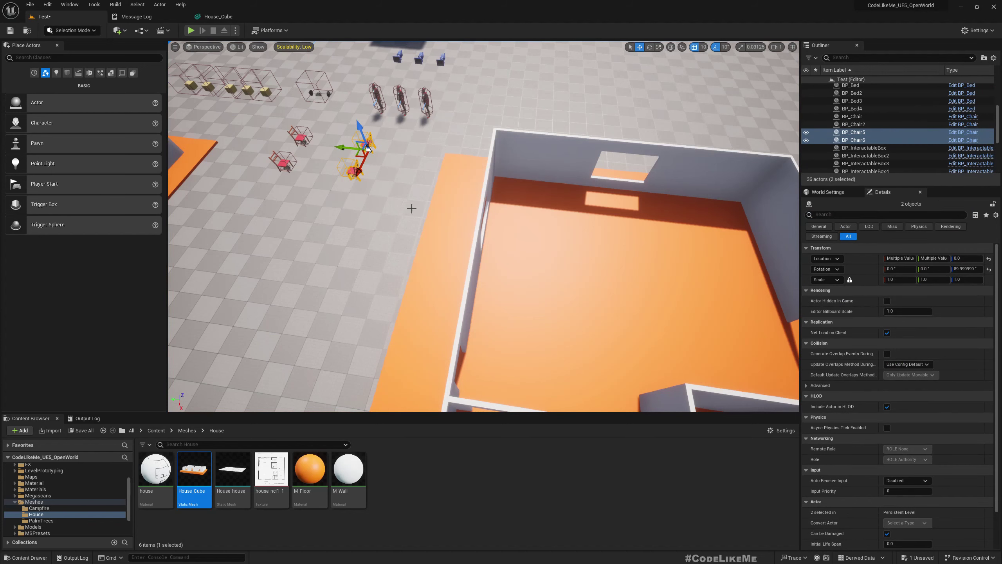
{"action": "left_click_drag", "start_coordinate": [346, 147], "coordinate": [523, 256]}
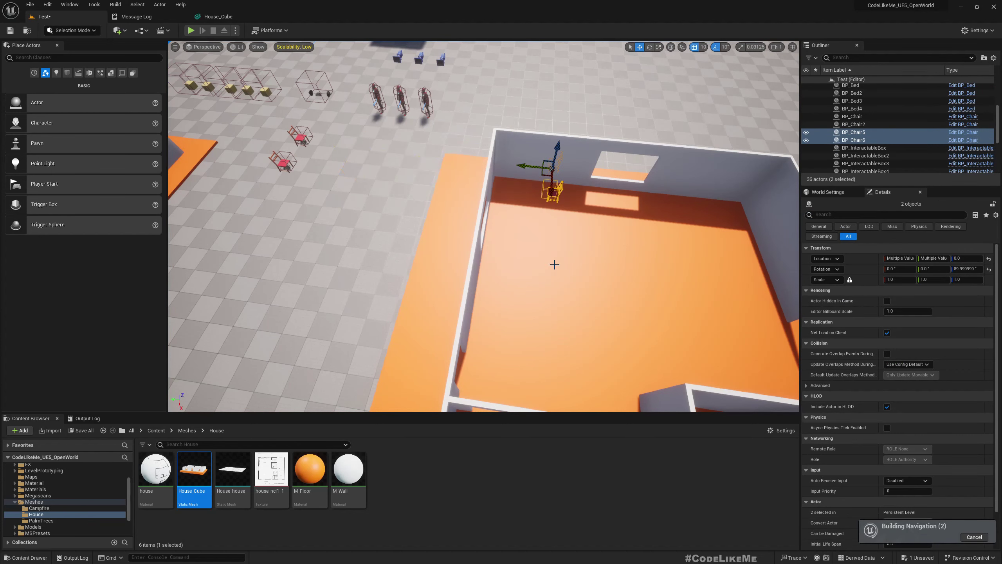
{"action": "mouse_move", "coordinate": [555, 264]}
{"action": "right_mouse_down"}
{"action": "mouse_move", "coordinate": [482, 259]}
{"action": "mouse_move", "coordinate": [554, 264]}
{"action": "right_mouse_up"}
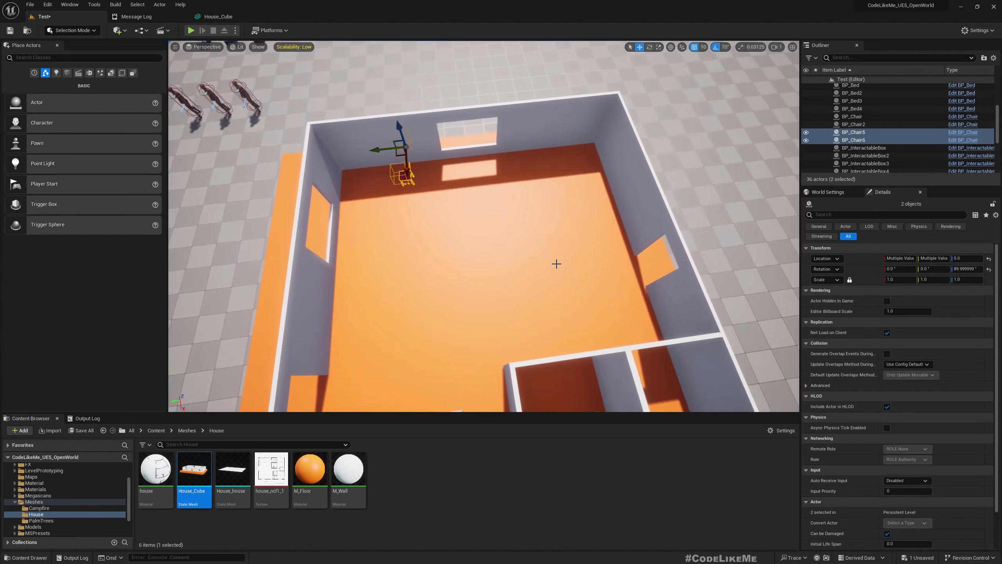
{"action": "left_click_drag", "start_coordinate": [407, 162], "coordinate": [409, 269]}
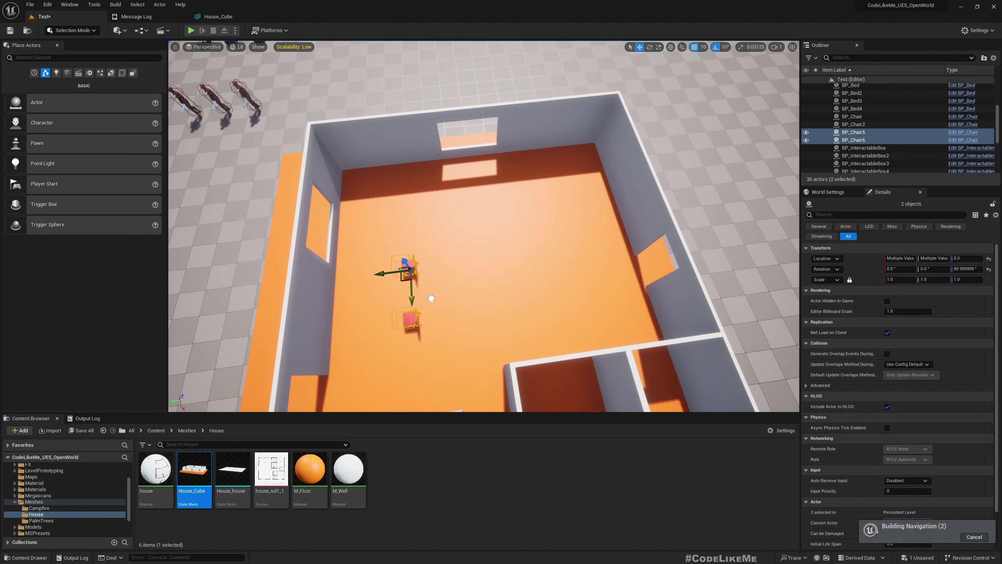
Rotate BP_Chair5 and BP_Chair6 together about the vertical axis within the large room of the house copy.
{"action": "key", "text": "e"}
{"action": "left_click_drag", "start_coordinate": [441, 297], "coordinate": [400, 314]}
{"action": "right_click_drag", "start_coordinate": [400, 314], "coordinate": [484, 281]}
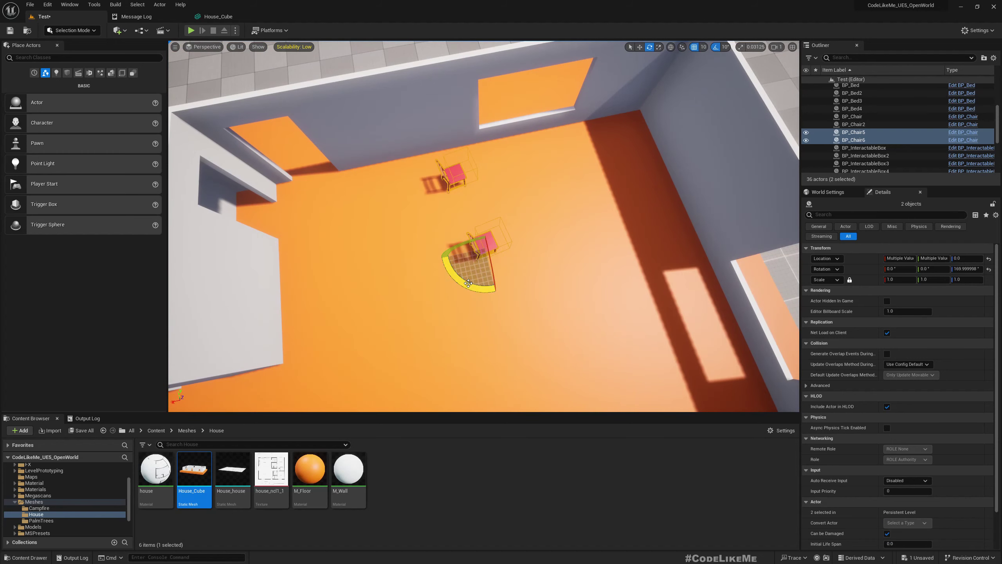
{"action": "left_click_drag", "start_coordinate": [468, 283], "coordinate": [442, 260]}
{"action": "mouse_move", "coordinate": [496, 253]}
{"action": "right_mouse_down"}
{"action": "mouse_move", "coordinate": [533, 217]}
{"action": "mouse_move", "coordinate": [555, 227]}
{"action": "mouse_move", "coordinate": [513, 211]}
{"action": "mouse_move", "coordinate": [517, 237]}
{"action": "mouse_move", "coordinate": [492, 254]}
{"action": "right_mouse_up"}
Rotate BP_Chair and BP_Chair2 together to -180° about Z and move them into the large room of the original house.
{"action": "left_click", "coordinate": [550, 284]}
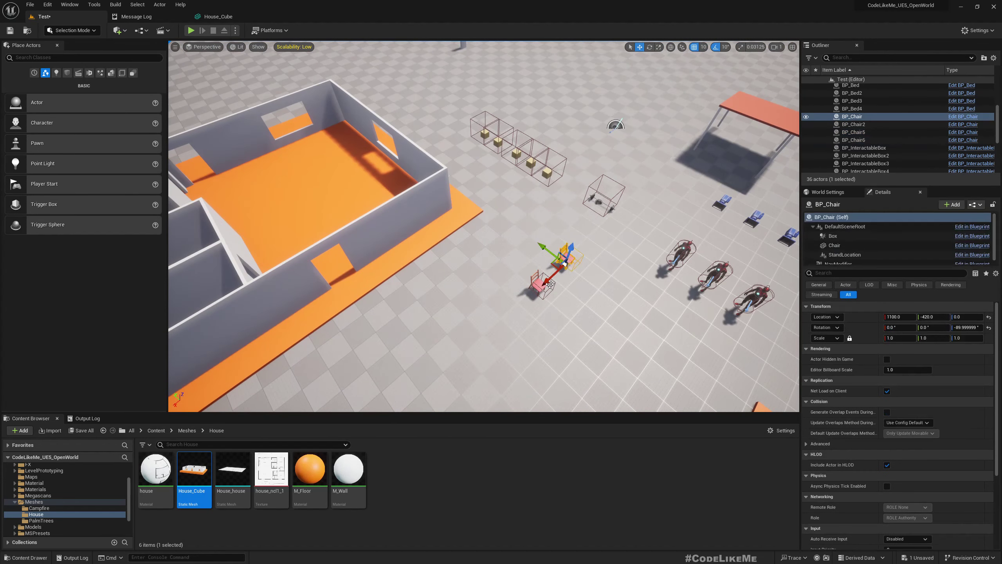
{"action": "left_click", "coordinate": [539, 292], "text": "ctrl"}
{"action": "key", "text": "e"}
{"action": "left_click_drag", "start_coordinate": [531, 333], "coordinate": [507, 322]}
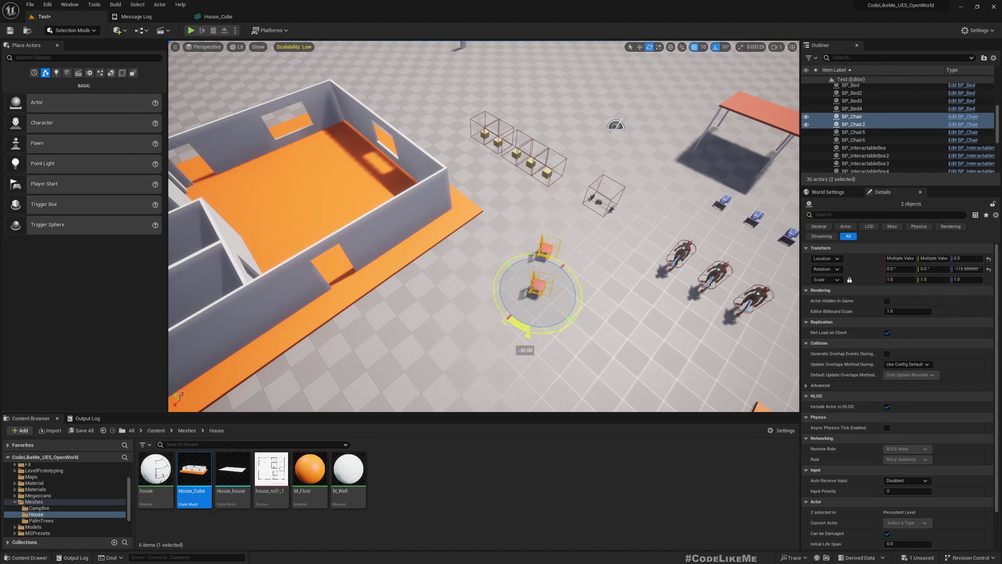
{"action": "key", "text": "w"}
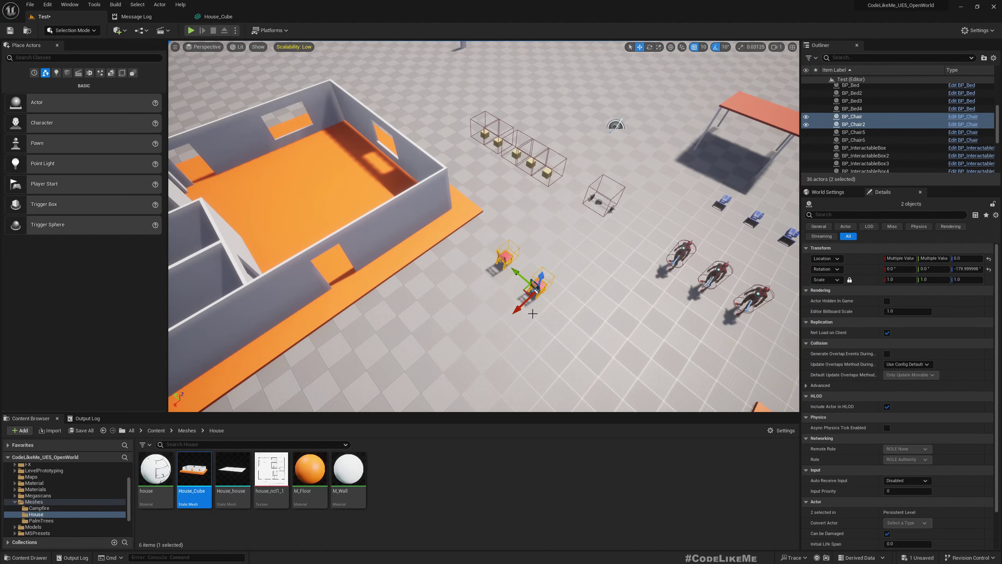
{"action": "left_click_drag", "start_coordinate": [425, 290], "coordinate": [272, 178]}
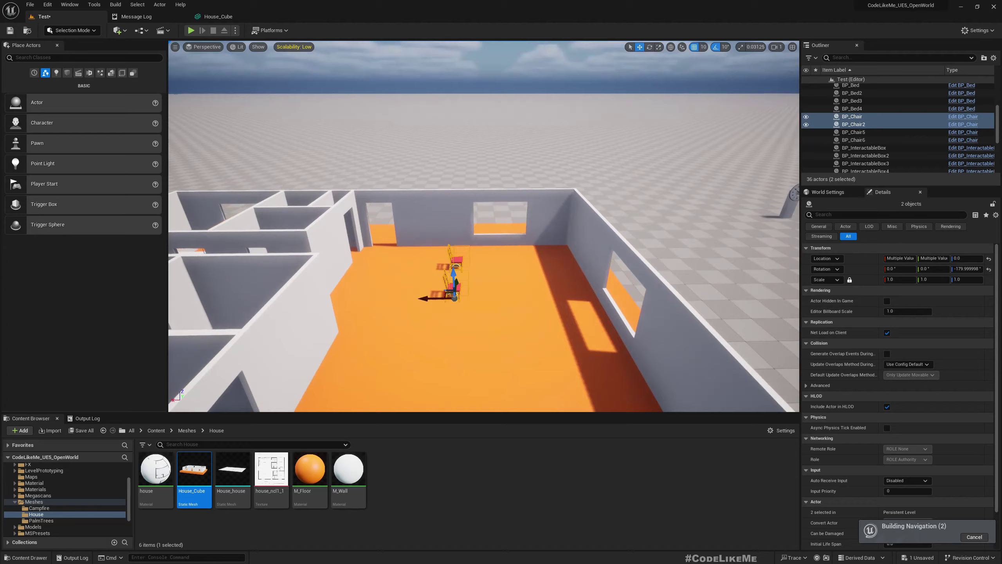
Place BP_Chair and BP_Chair2 along the side wall of the original house's large room and set their Z rotation to 90°.
{"action": "key", "text": "w"}
{"action": "right_click_drag", "start_coordinate": [484, 245], "coordinate": [557, 336]}
{"action": "key", "text": "s"}
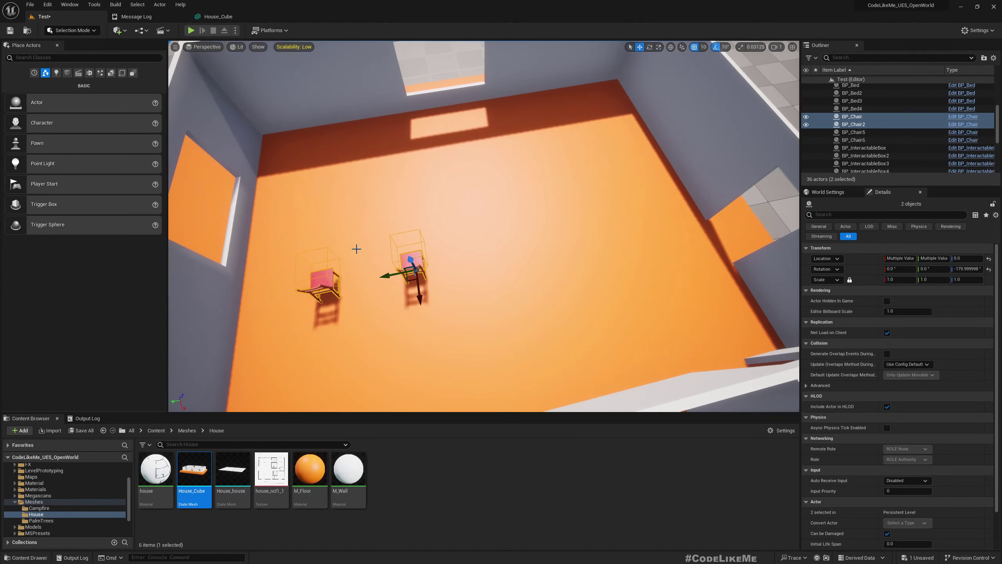
{"action": "left_click_drag", "start_coordinate": [543, 224], "coordinate": [667, 127]}
{"action": "key", "text": "e"}
{"action": "key", "text": "d"}
{"action": "right_click_drag", "start_coordinate": [586, 179], "coordinate": [485, 191]}
{"action": "key", "text": "a"}
{"action": "key", "text": "p"}
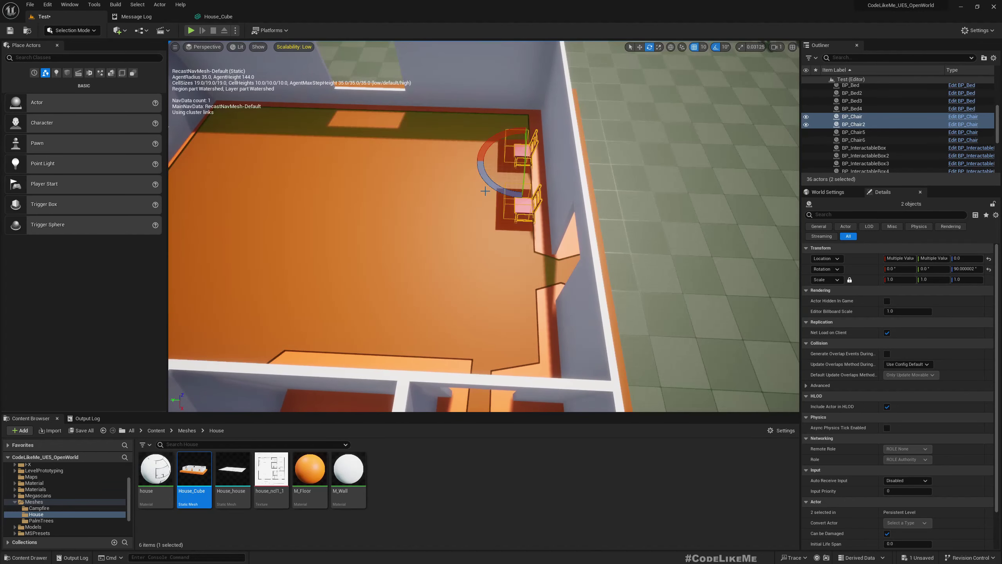
{"action": "key", "text": "p"}
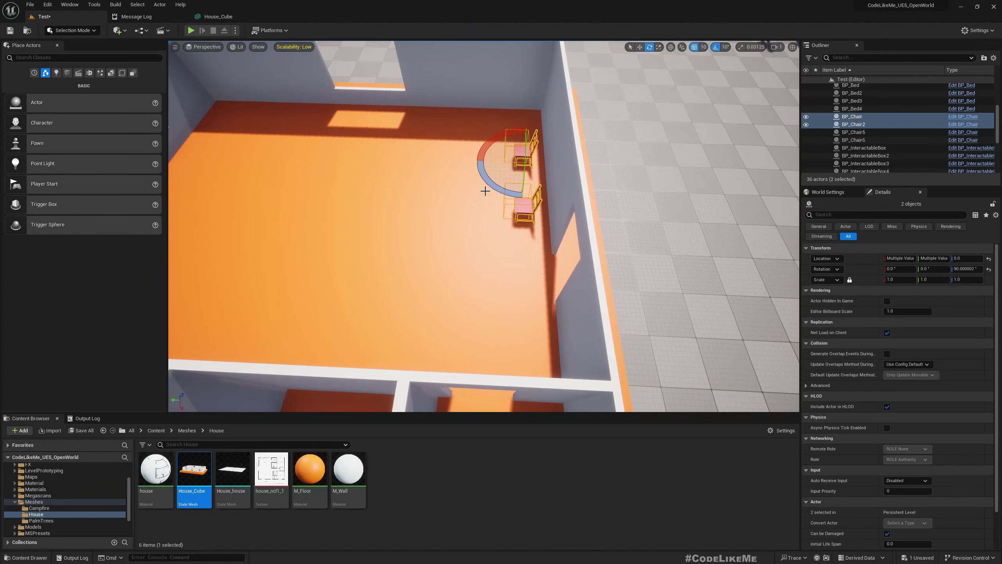
Move all five BP_InteractableBox actors together into the gap between the two houses, at about X 2090.
{"action": "key", "text": "s"}
{"action": "right_click_drag", "start_coordinate": [486, 192], "coordinate": [281, 195]}
{"action": "key", "text": "d"}
{"action": "key", "text": "w"}
{"action": "key", "text": "s"}
{"action": "right_click_drag", "start_coordinate": [688, 294], "coordinate": [609, 294]}
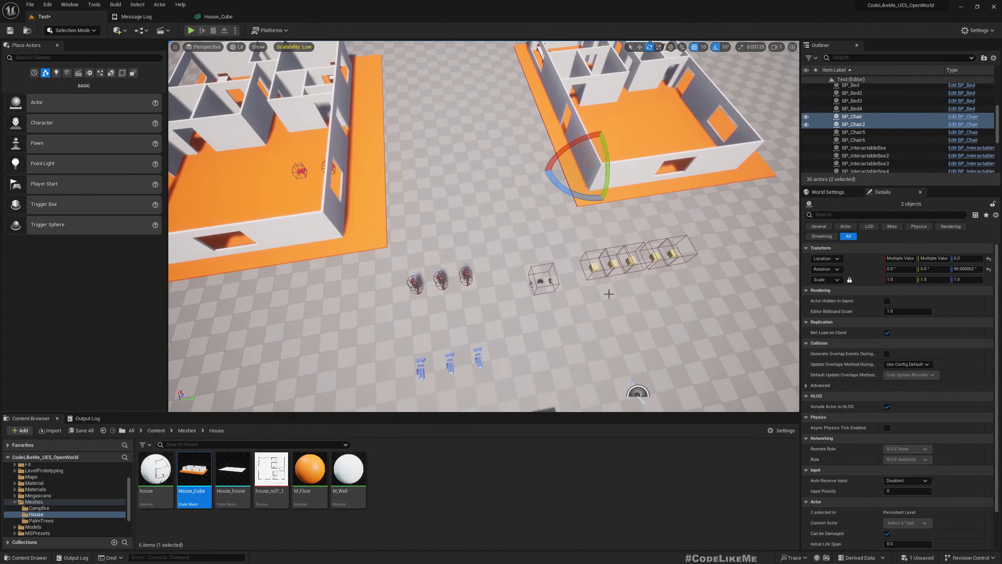
{"action": "left_click", "coordinate": [594, 269]}
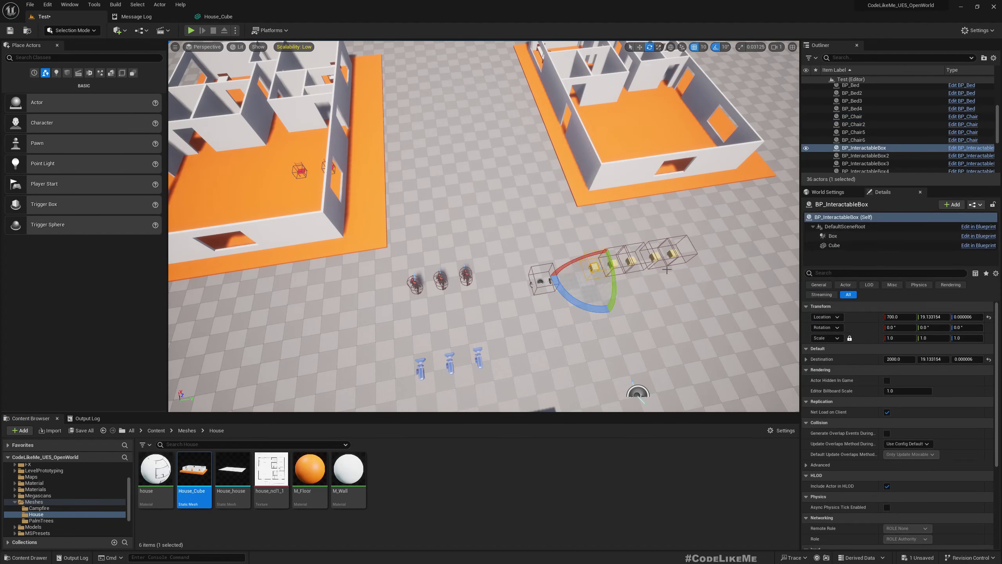
{"action": "scroll", "coordinate": [877, 166], "scroll_direction": "down", "scroll_amount": 2}
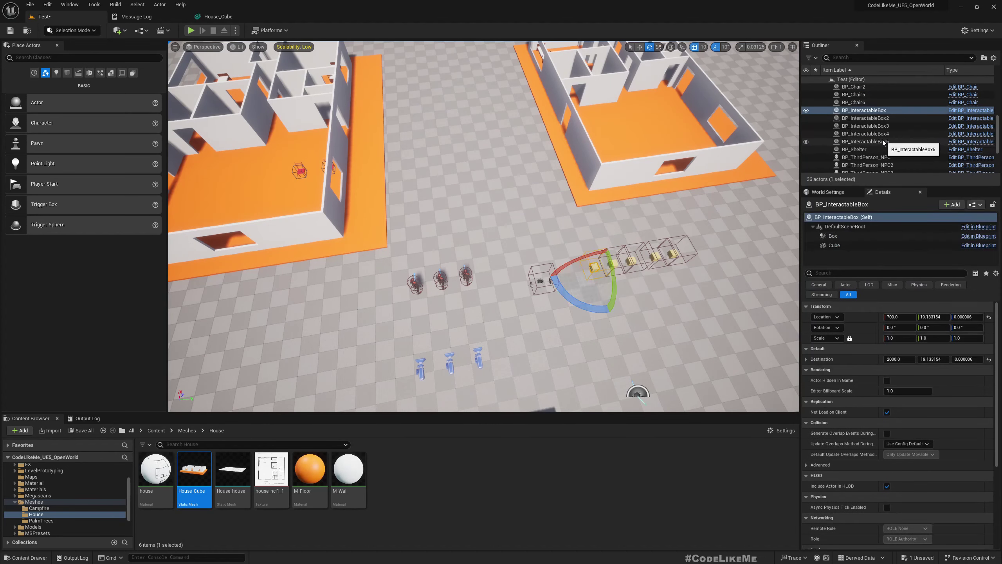
{"action": "left_click", "coordinate": [883, 142], "text": "shift"}
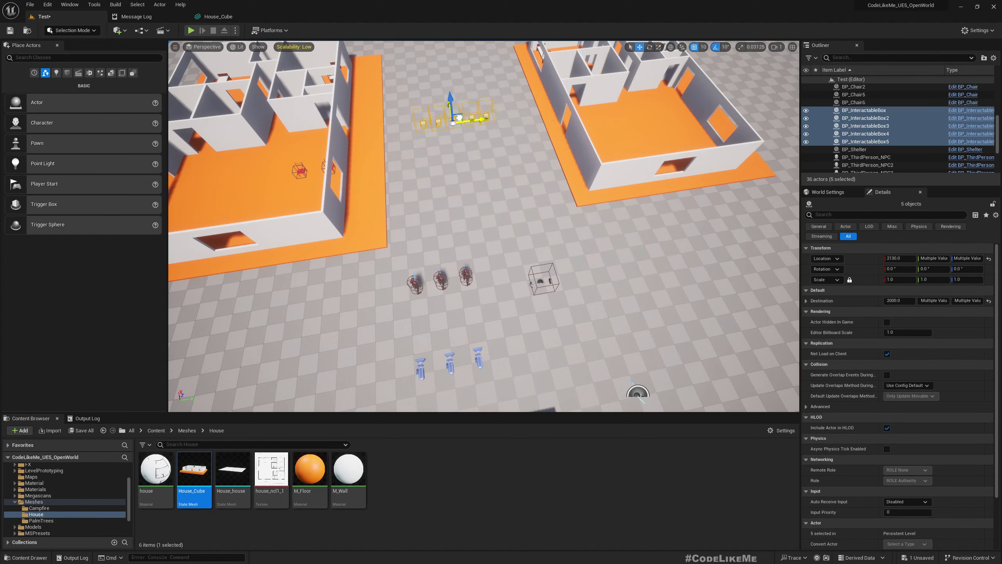
{"action": "left_click_drag", "start_coordinate": [459, 117], "coordinate": [459, 121]}
Move BP_Barbell toward the houses into the open space between their front corners, at about X 1290, Y -320.
{"action": "right_click_drag", "start_coordinate": [586, 257], "coordinate": [586, 278]}
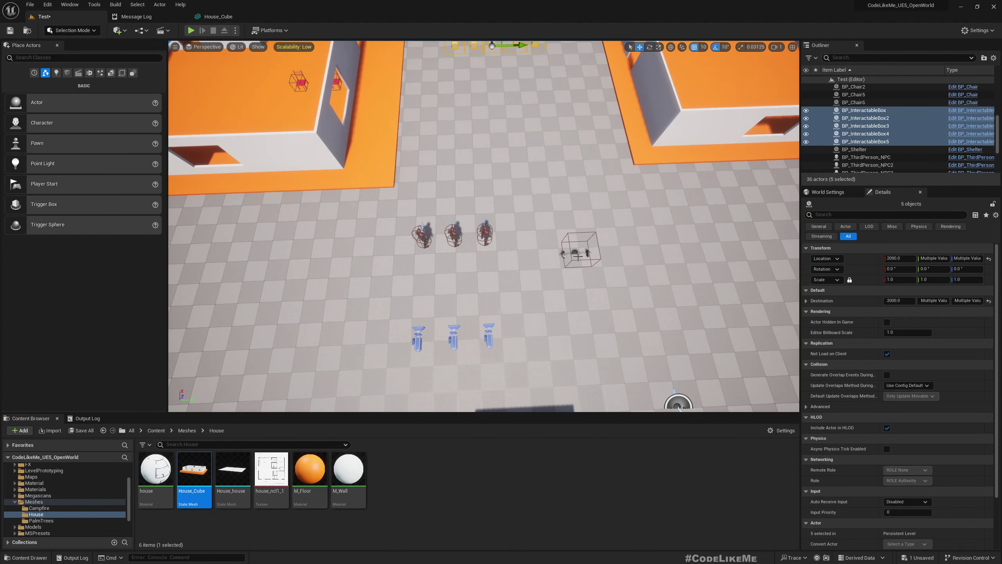
{"action": "left_click", "coordinate": [576, 252]}
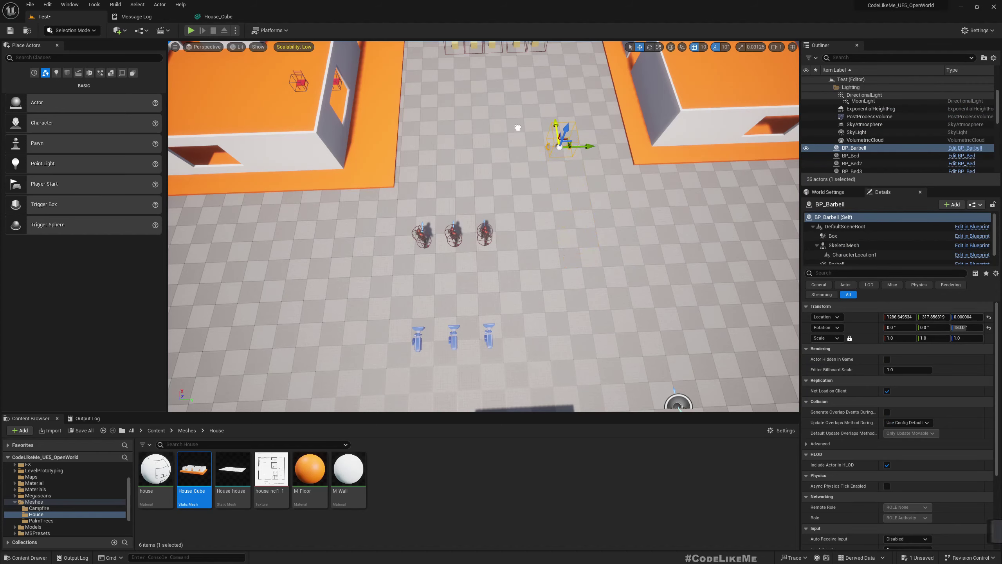
{"action": "right_click_drag", "start_coordinate": [576, 252], "coordinate": [414, 252]}
Play-test the level full screen and follow the three NPCs toward the barbell and boxes between the two houses.
{"action": "right_click_drag", "start_coordinate": [563, 334], "coordinate": [663, 296]}
{"action": "key", "text": "F11"}
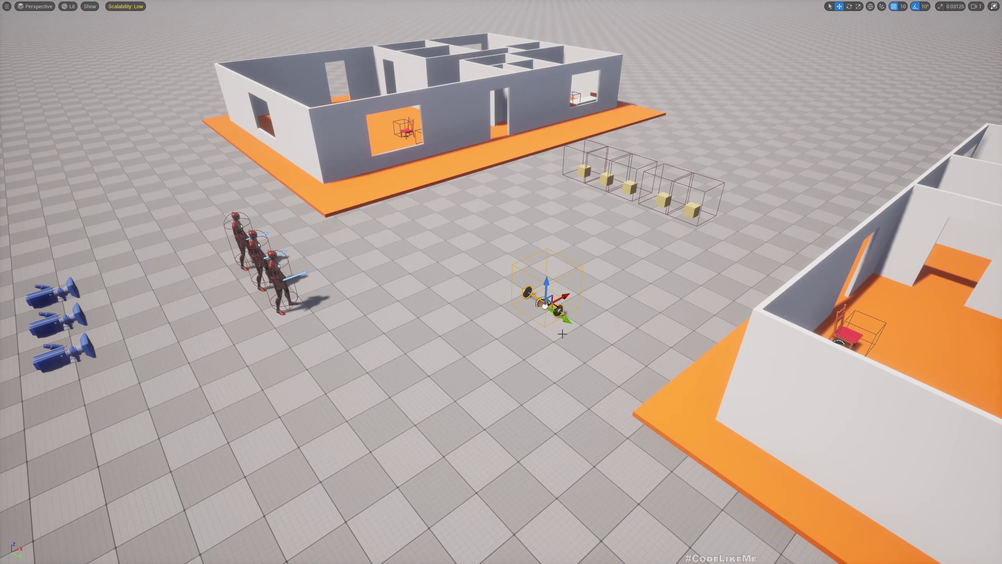
{"action": "key", "text": "alt+p"}
{"action": "key", "text": "w"}
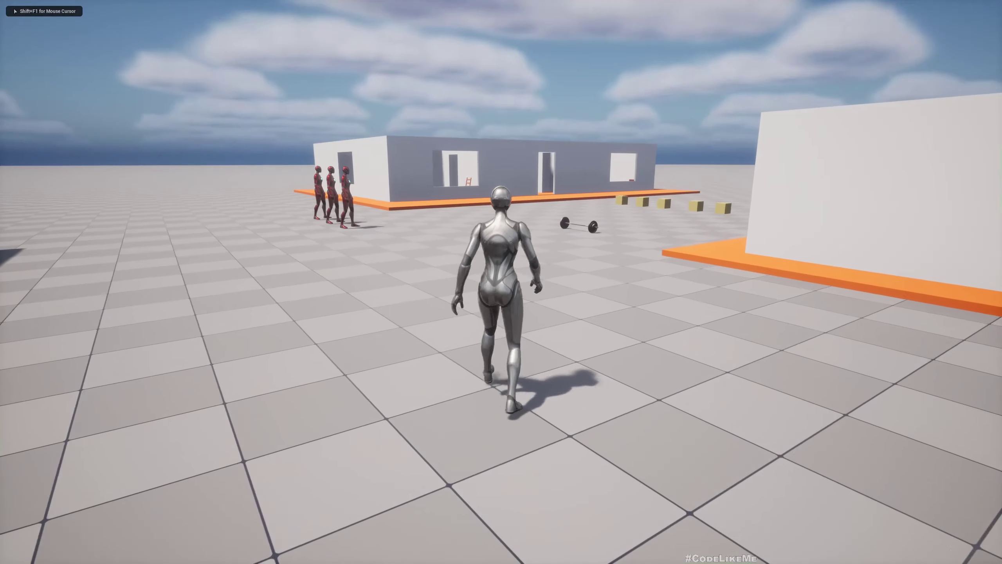
{"action": "key", "text": "w"}
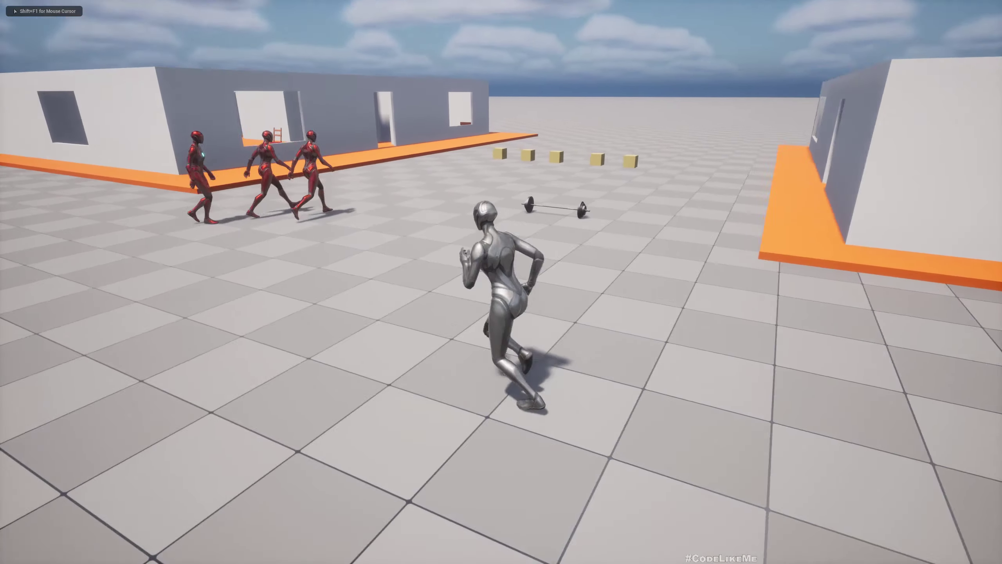
{"action": "key", "text": "a"}
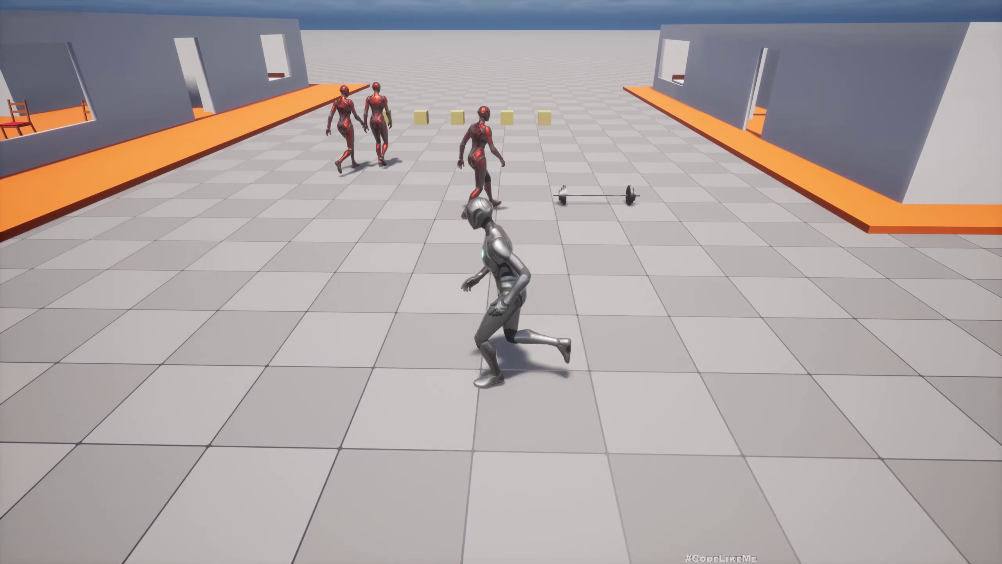
{"action": "key", "text": "w"}
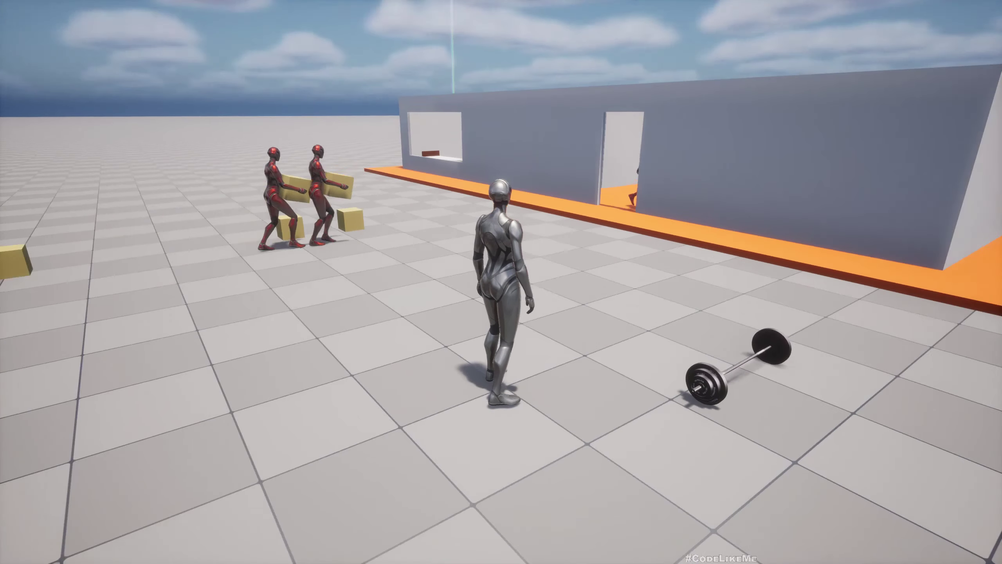
Follow the NPCs into the house, observe how they use the chairs and boxes in the large room, and end the play-test.
{"action": "key", "text": "w"}
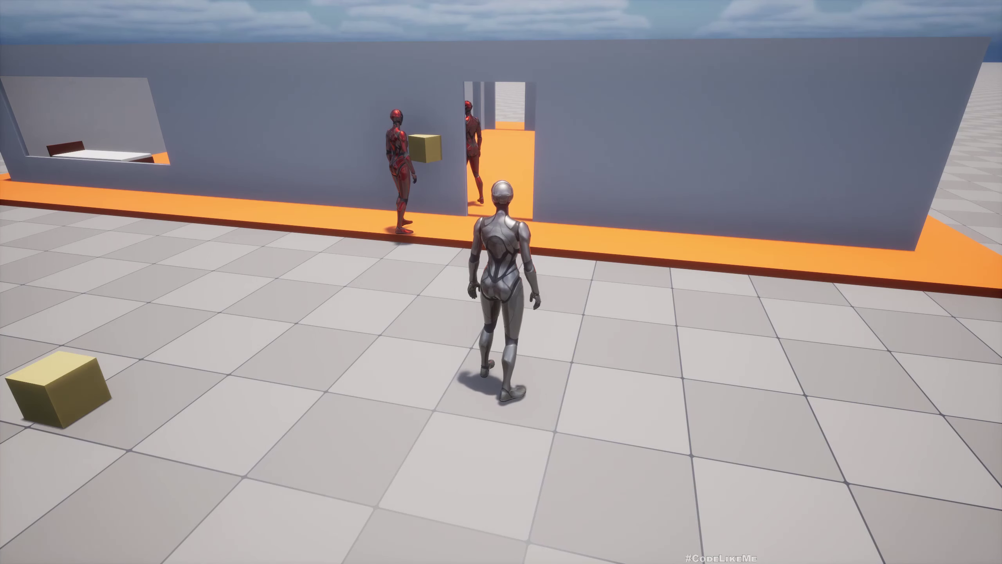
{"action": "key", "text": "w"}
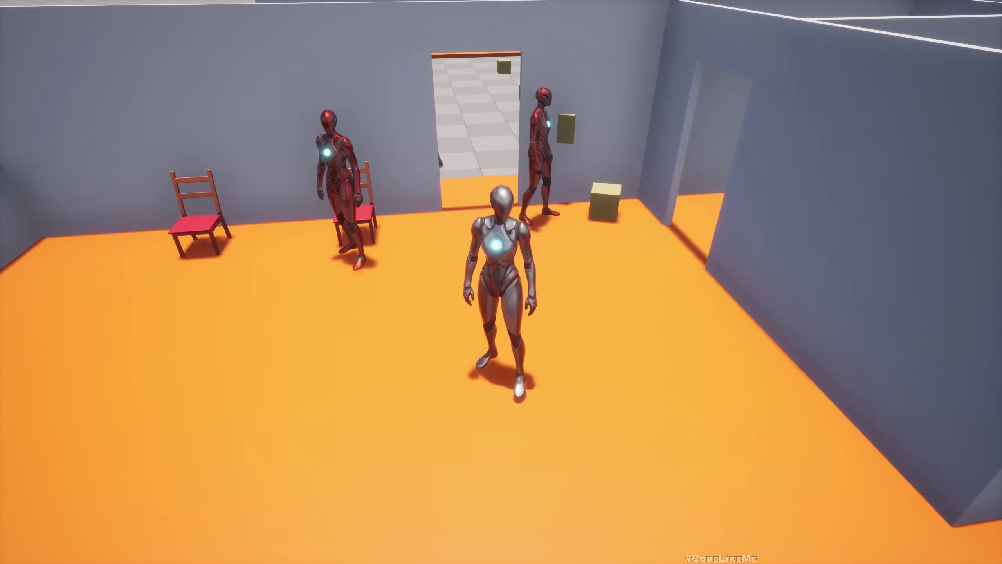
{"action": "key", "text": "w"}
{"action": "key", "text": "s"}
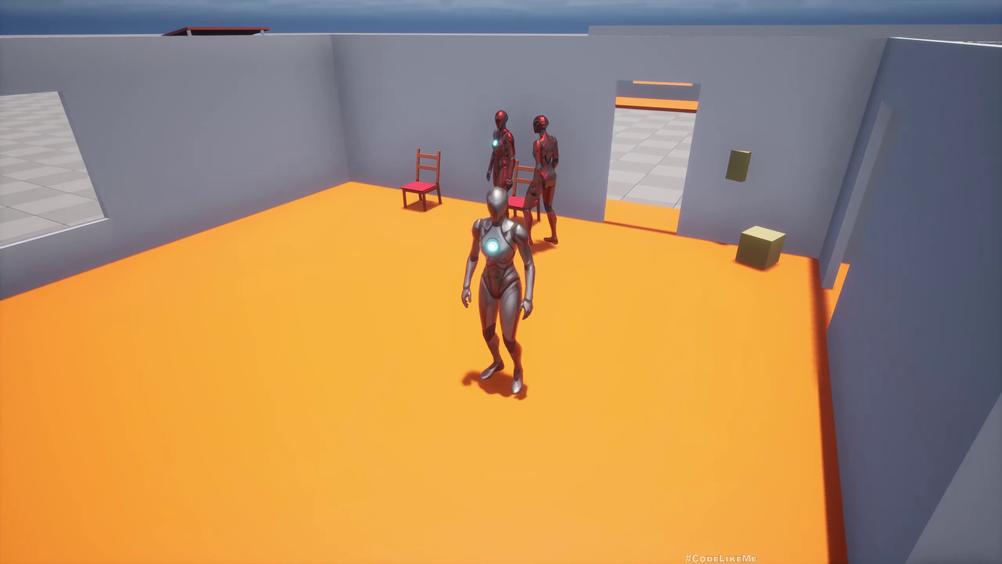
{"action": "key", "text": "a"}
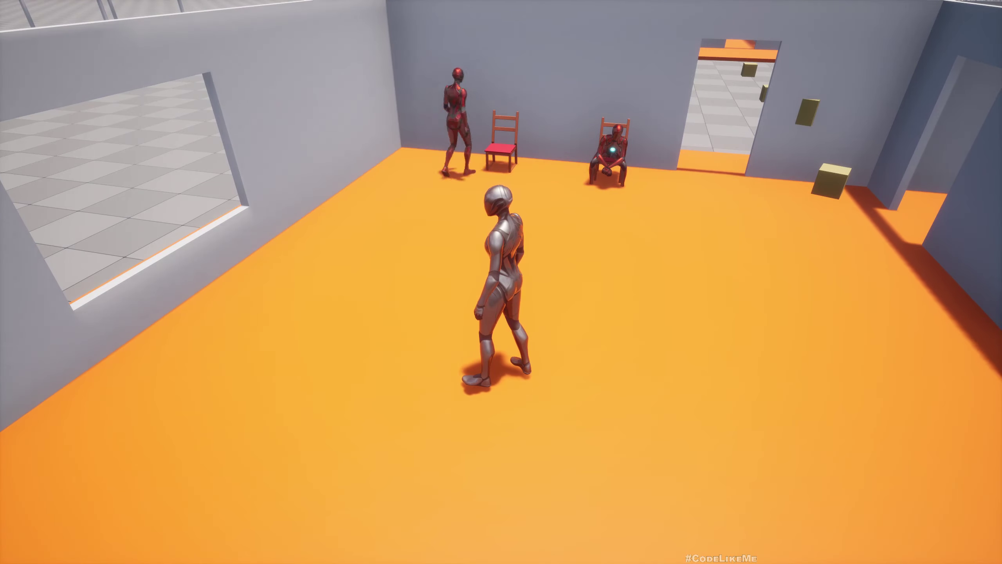
{"action": "key", "text": "Escape"}
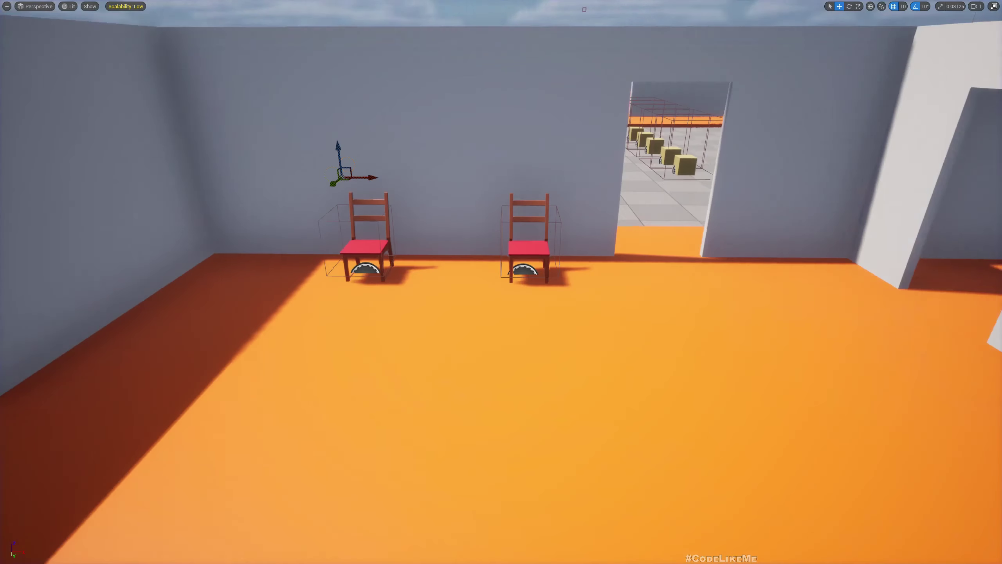
Move all four BP_Chair actors together vertically to Z 10.
{"action": "right_click_drag", "start_coordinate": [456, 217], "coordinate": [418, 194]}
{"action": "key", "text": "w"}
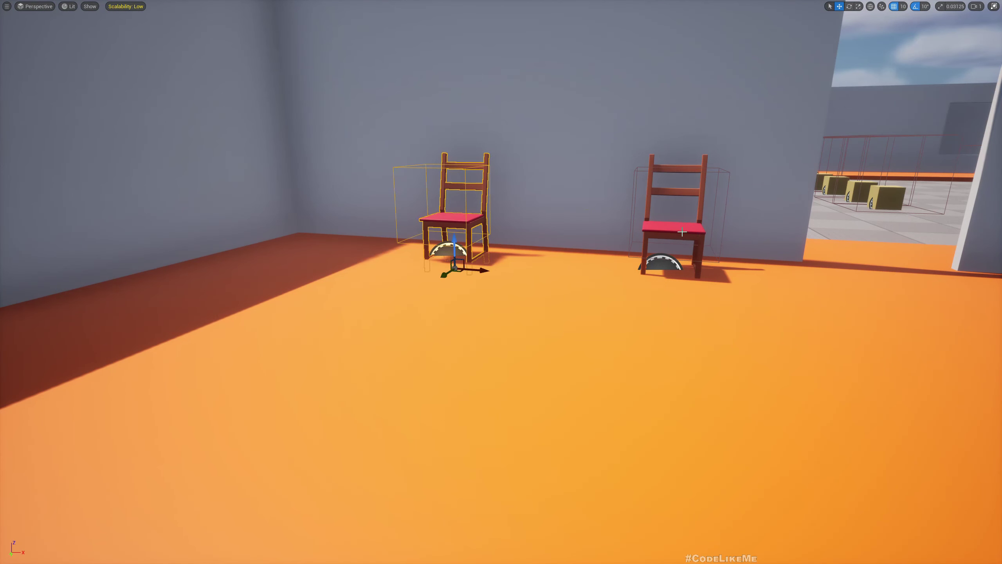
{"action": "key", "text": "F11"}
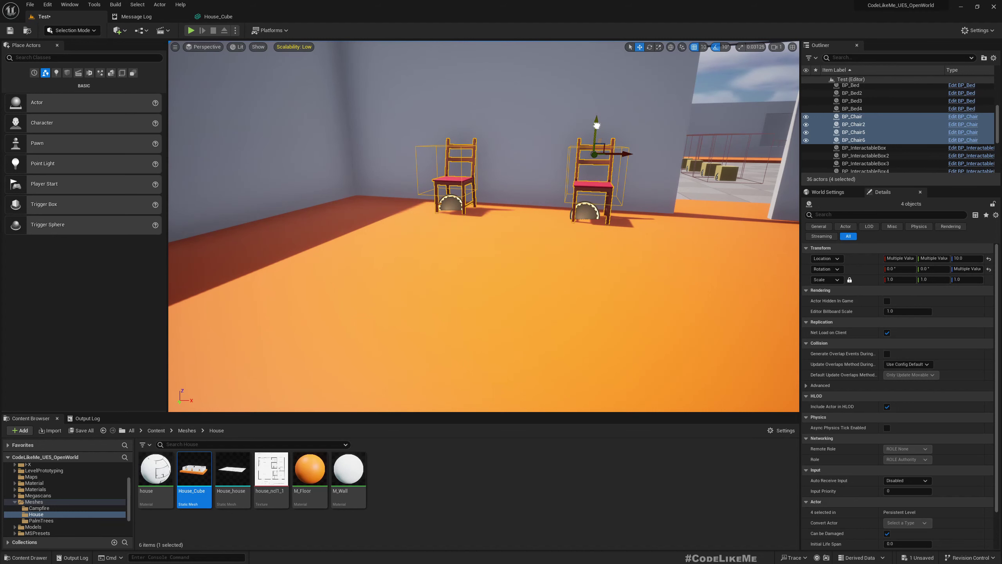
{"action": "left_click", "coordinate": [560, 242]}
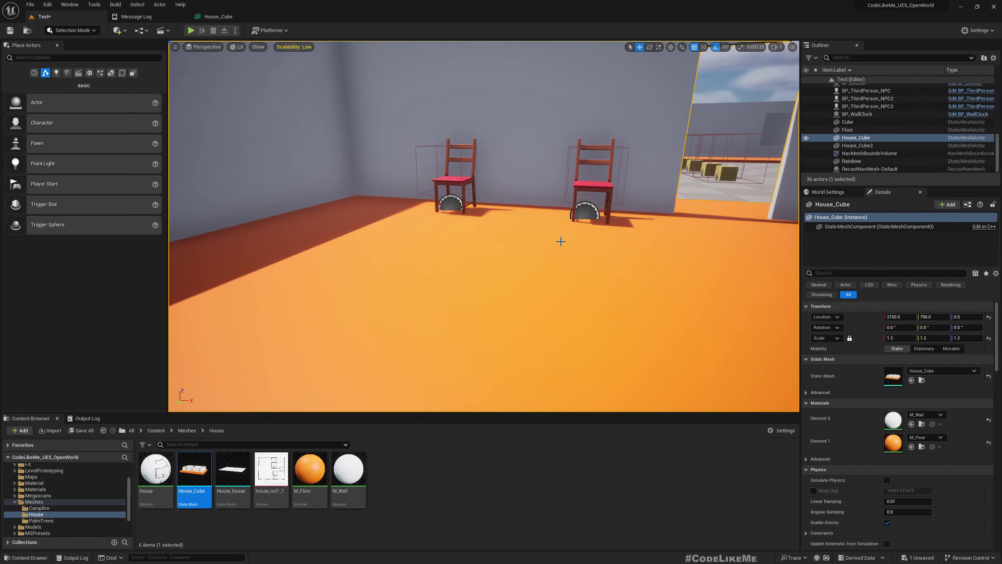
Play-test the level again and follow the NPCs into the house to examine how they approach the two chairs.
{"action": "key", "text": "alt+p"}
{"action": "left_click", "coordinate": [560, 241]}
{"action": "key", "text": "w"}
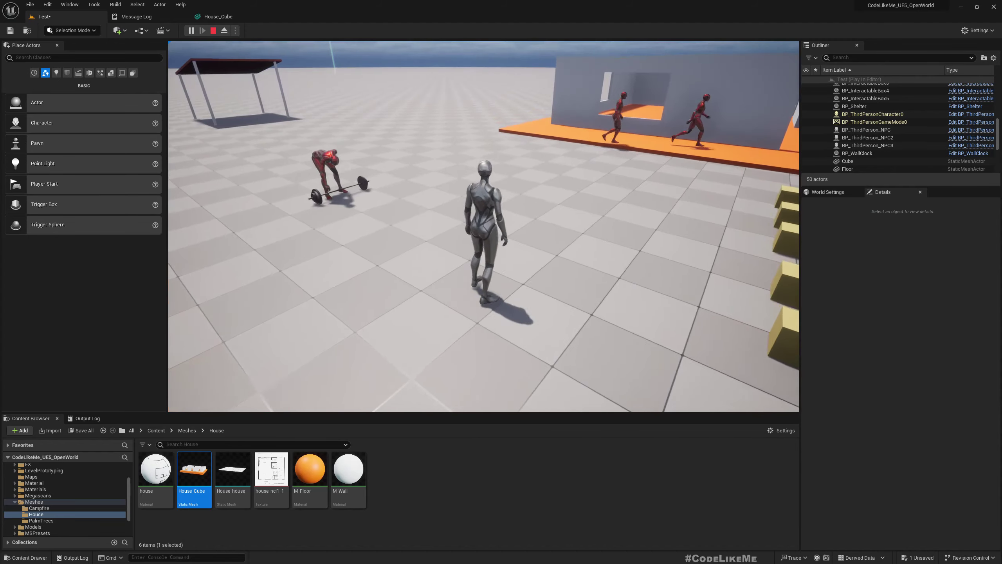
{"action": "key", "text": "w"}
{"action": "key", "text": "w"}
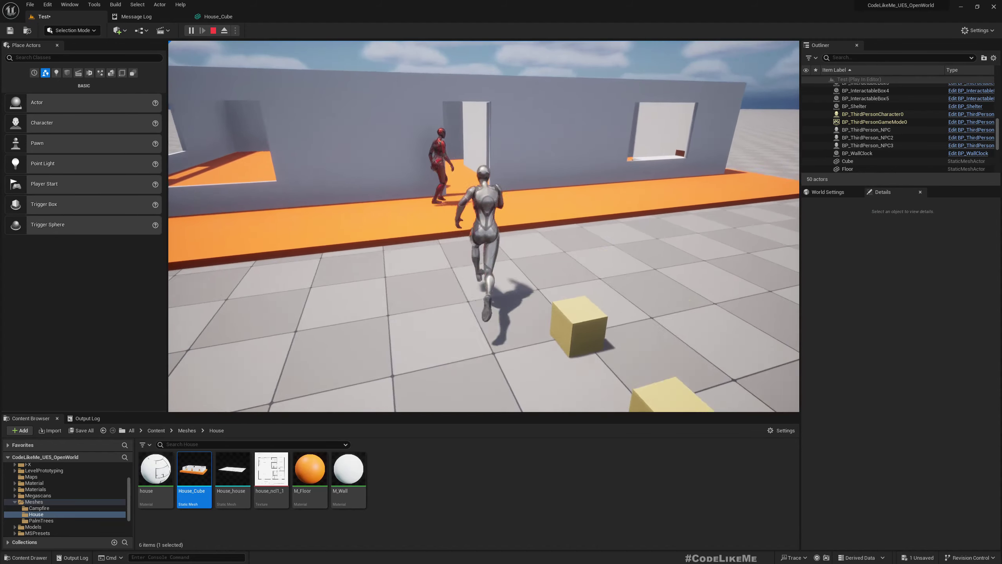
{"action": "key", "text": "w"}
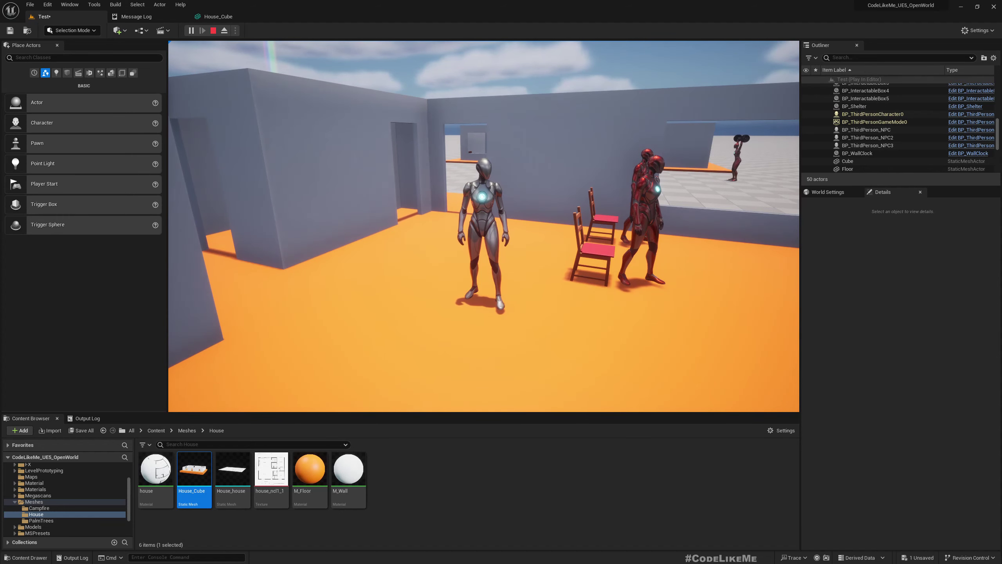
Inspect the NPCs at the chairs from outside the window and from inside the room, and end the play-test.
{"action": "key", "text": "w"}
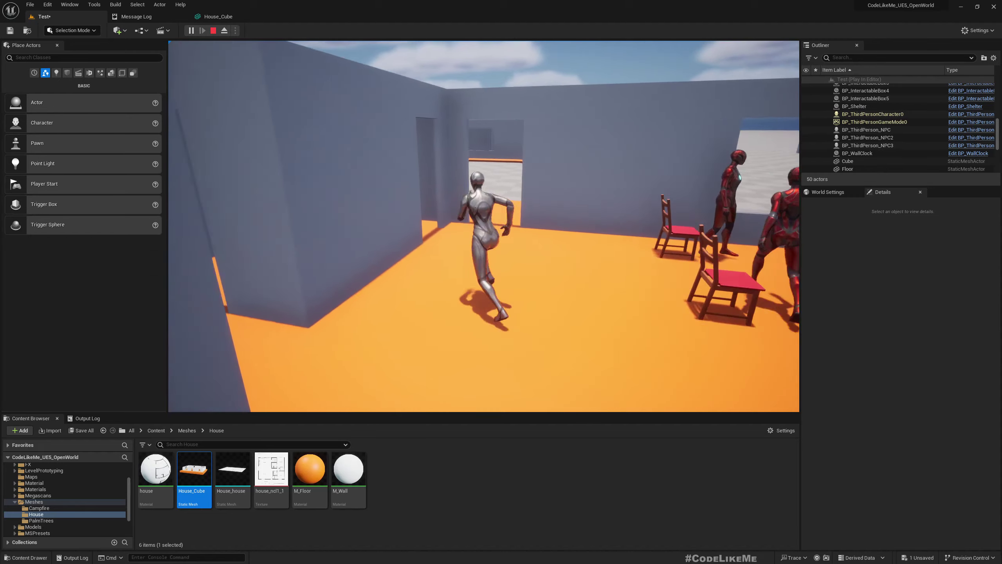
{"action": "key", "text": "a"}
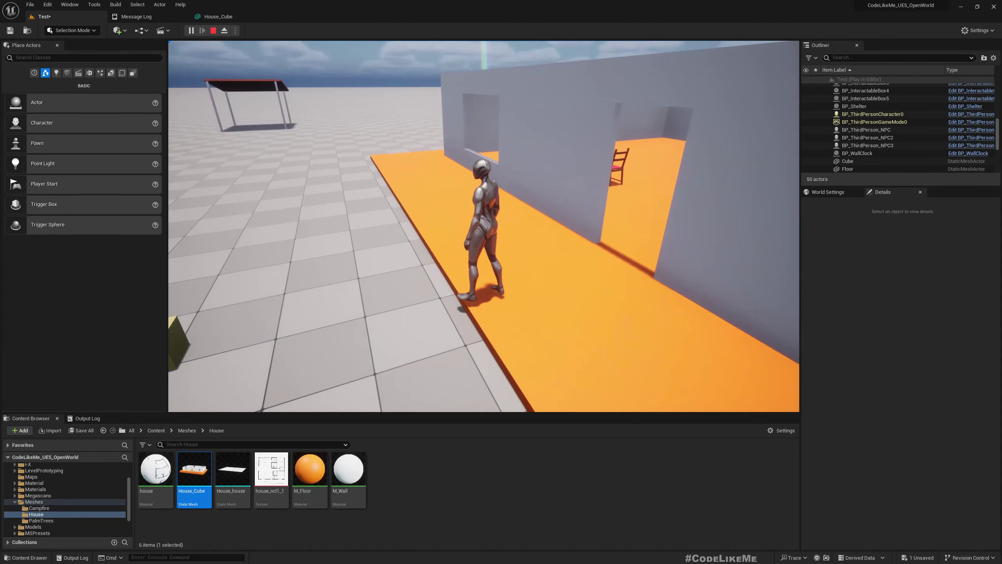
{"action": "key", "text": "w"}
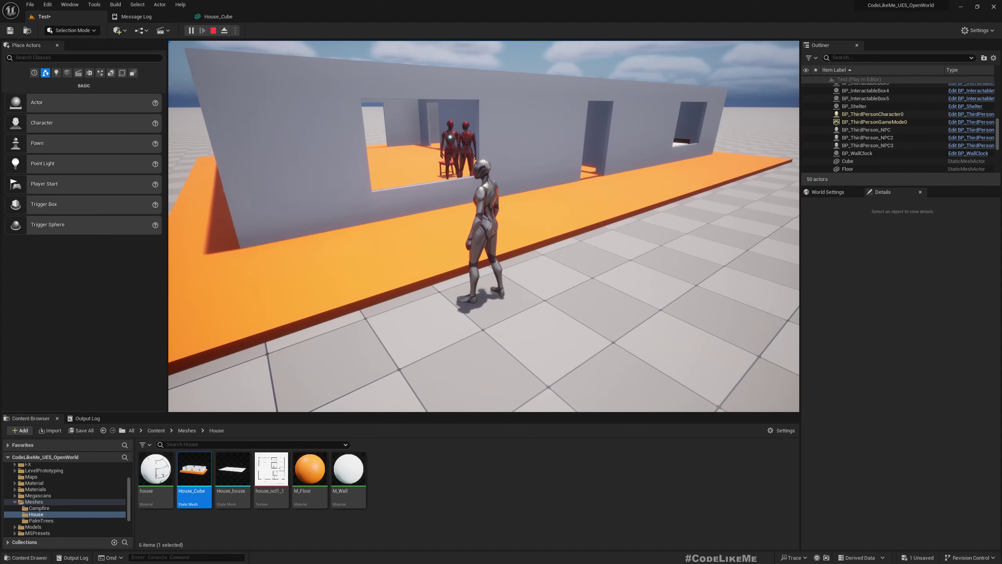
{"action": "key", "text": "w"}
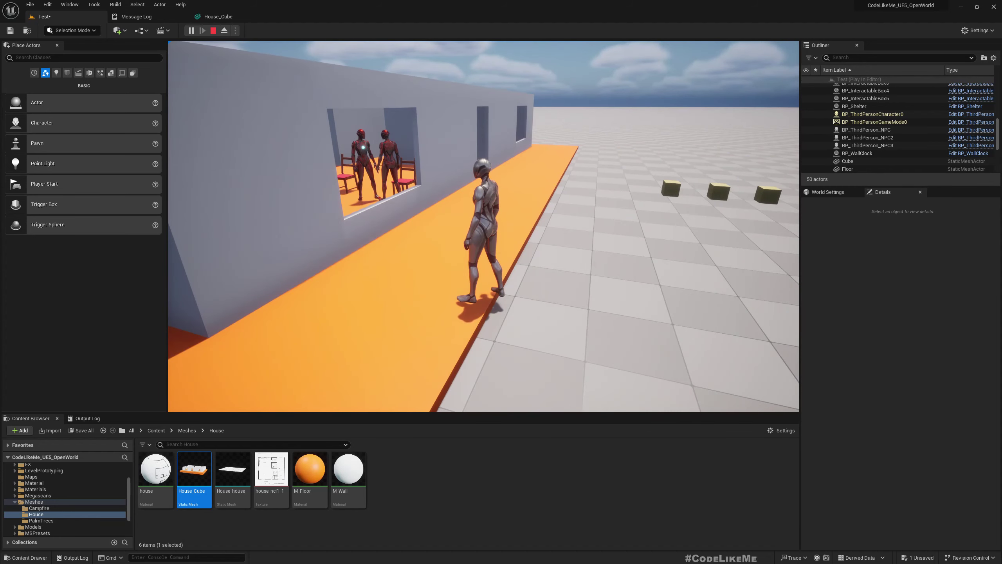
{"action": "key", "text": "w"}
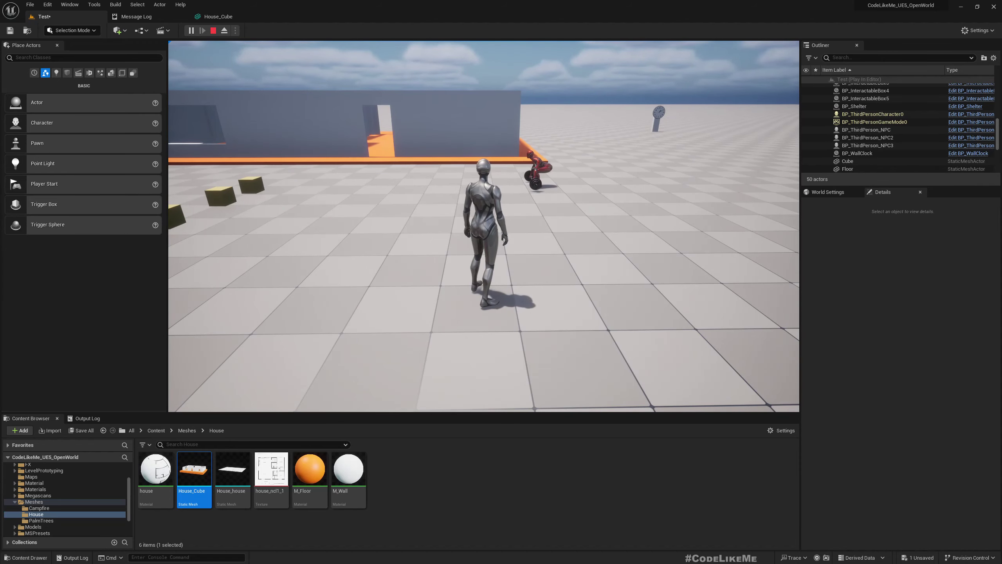
{"action": "key", "text": "w"}
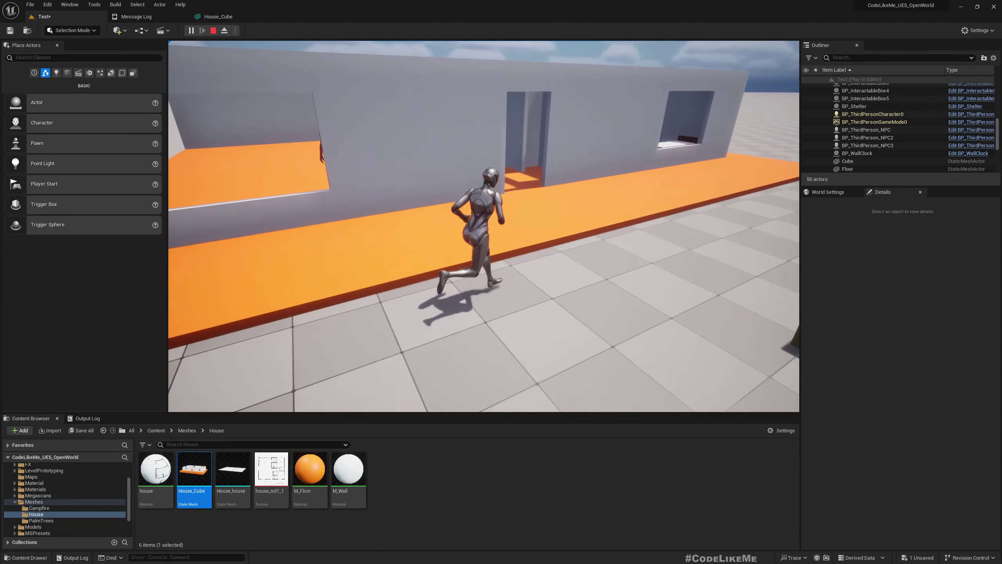
{"action": "key", "text": "w"}
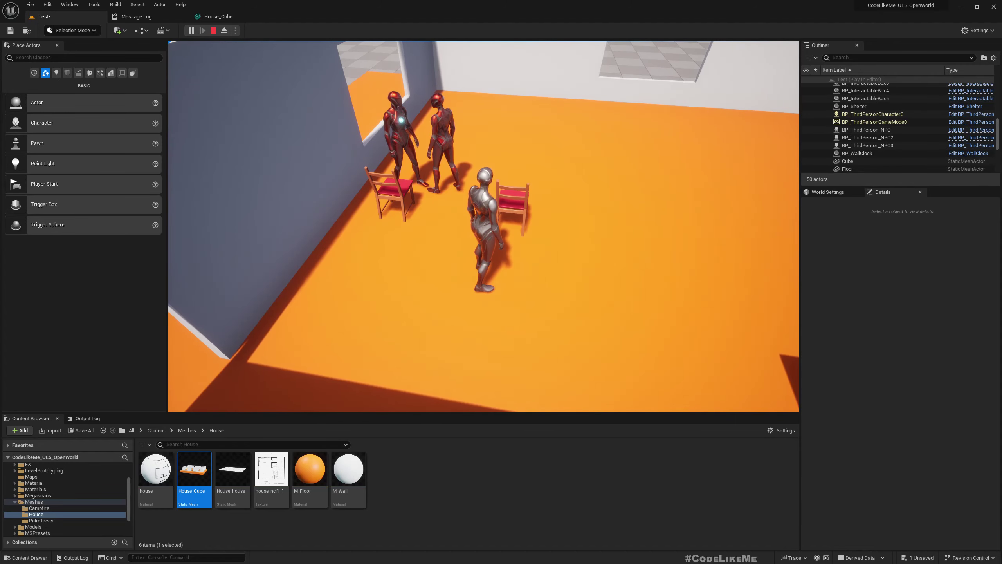
{"action": "key", "text": "Escape"}
Rotate BP_Chair5, the chair beside the window wall, to -90° about Z.
{"action": "key", "text": "s"}
{"action": "right_click_drag", "start_coordinate": [392, 269], "coordinate": [411, 267]}
{"action": "left_click", "coordinate": [469, 251]}
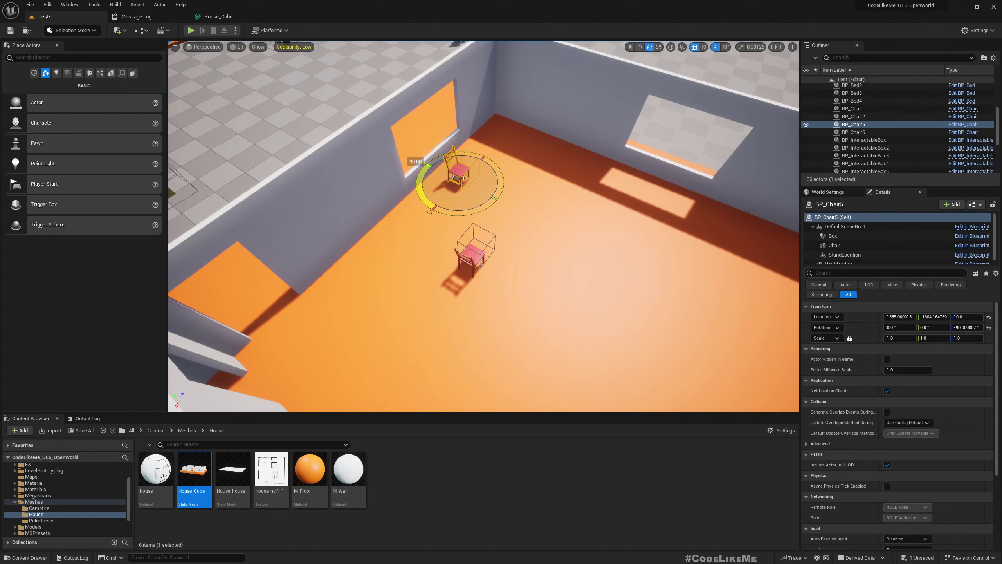
{"action": "right_click_drag", "start_coordinate": [530, 215], "coordinate": [531, 216]}
Restart the play-test, run out of the house, and watch the NPCs with the barbell and boxes in full screen.
{"action": "key", "text": "alt+p"}
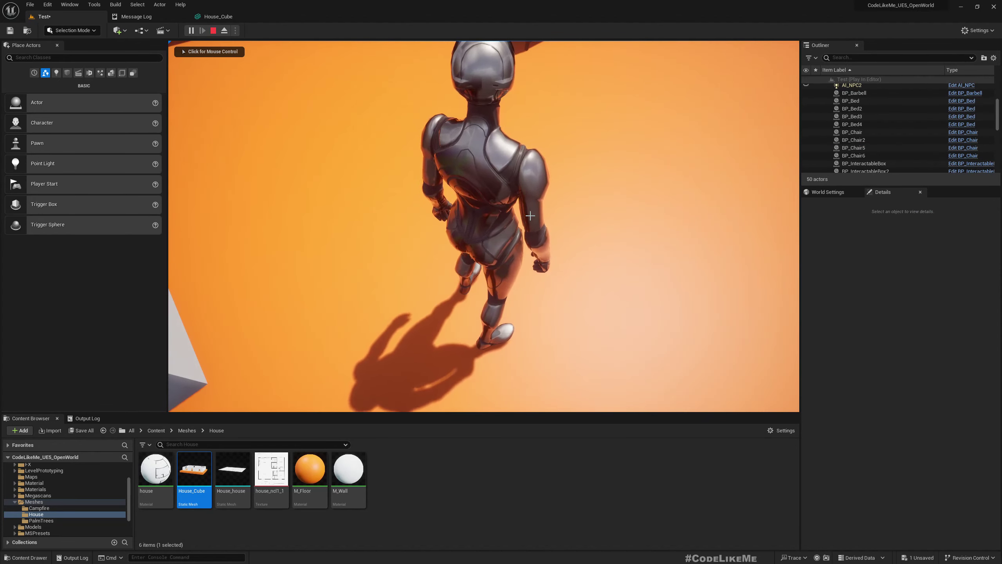
{"action": "left_click", "coordinate": [530, 216]}
{"action": "key", "text": "w"}
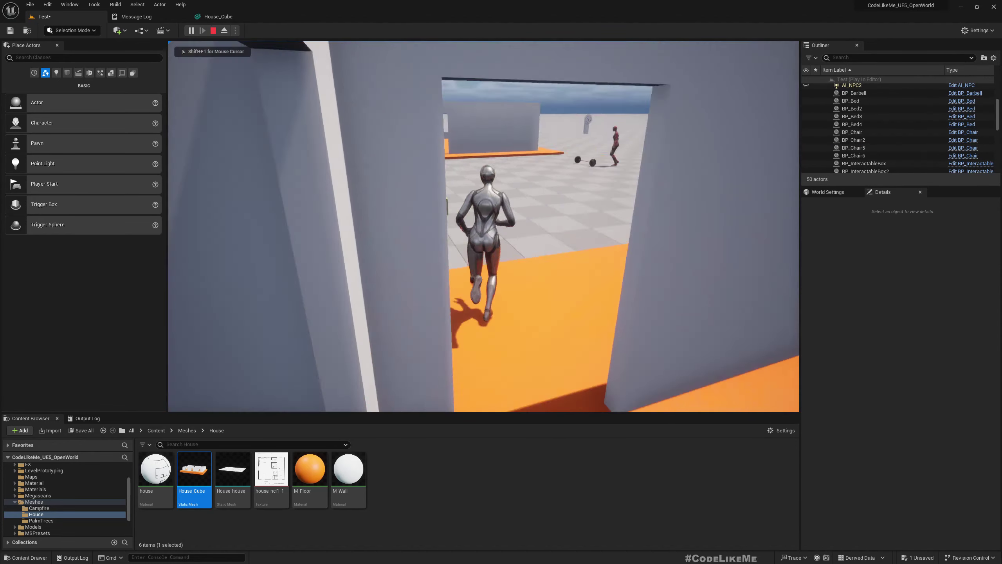
{"action": "key", "text": "d"}
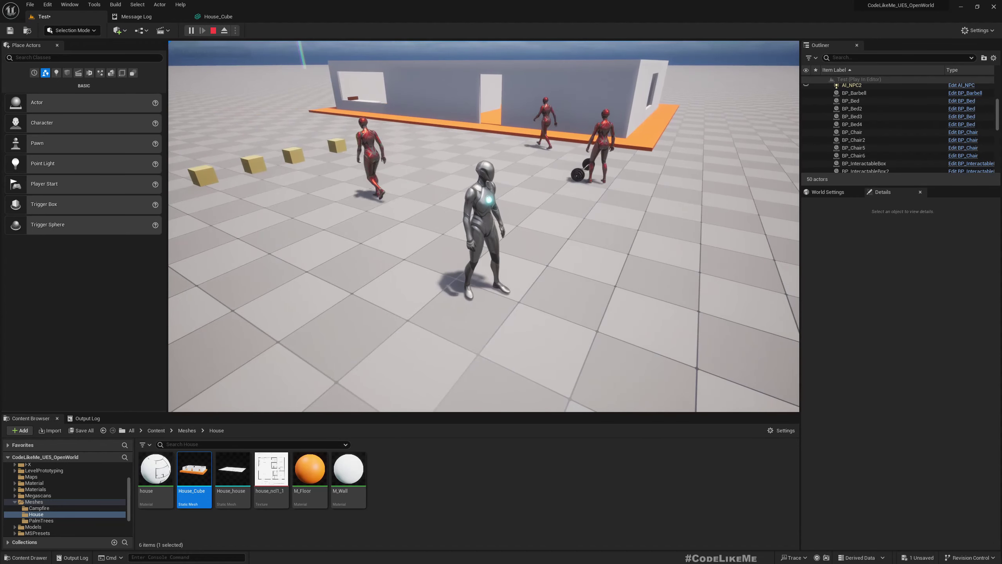
{"action": "key", "text": "F11"}
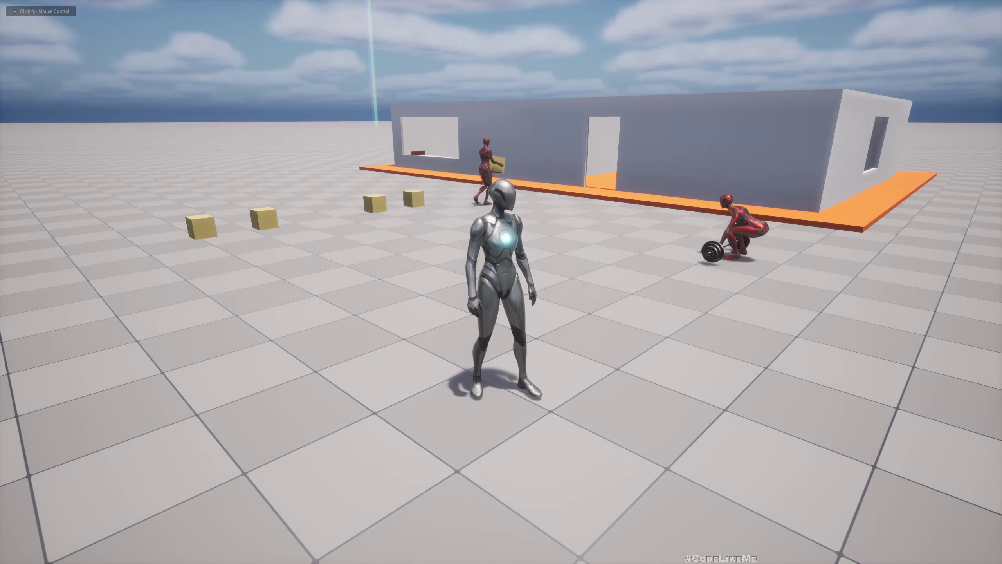
{"action": "key", "text": "w"}
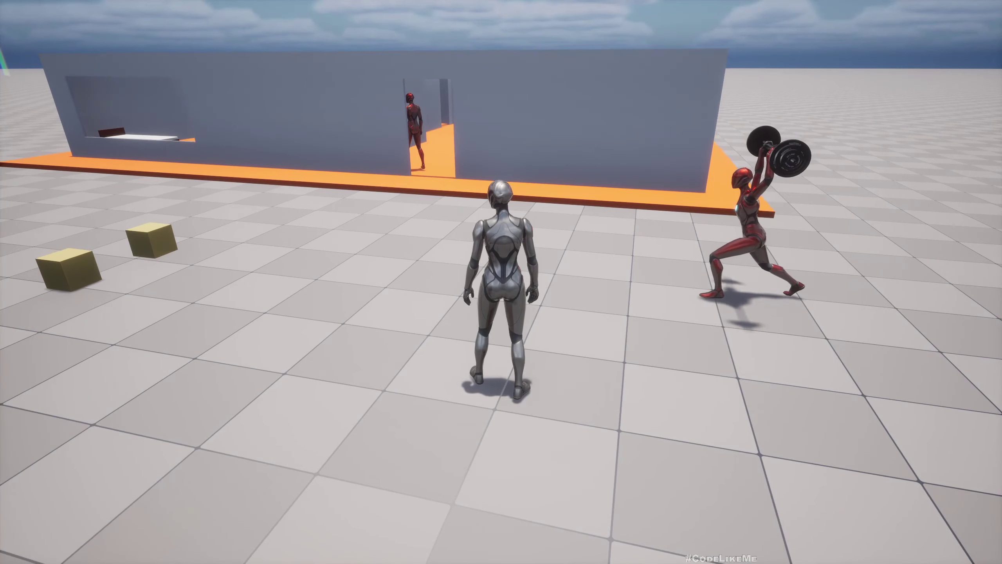
Run through the house to check the NPC at the chairs, then follow the other NPC outside to the boxes.
{"action": "key", "text": "w"}
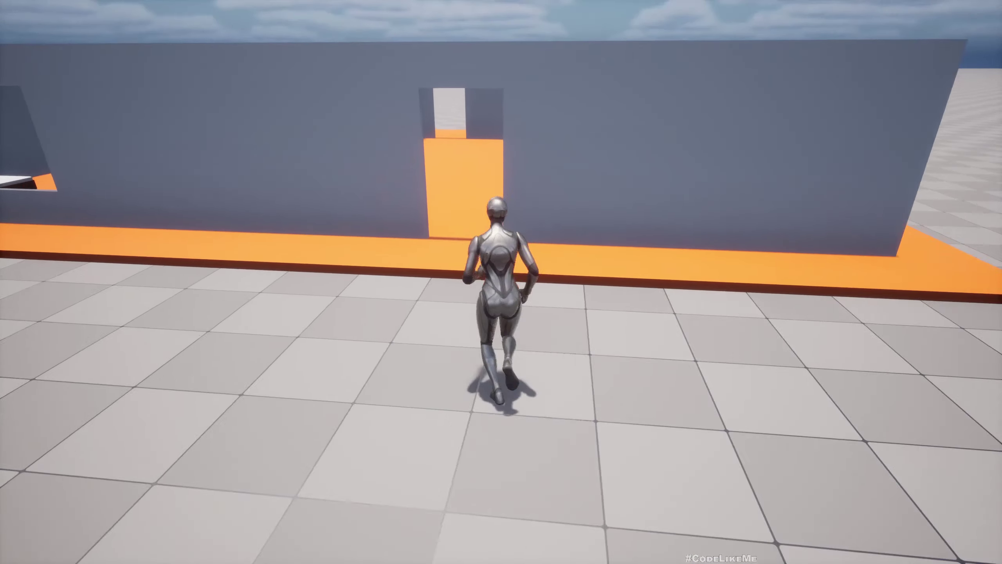
{"action": "key", "text": "w"}
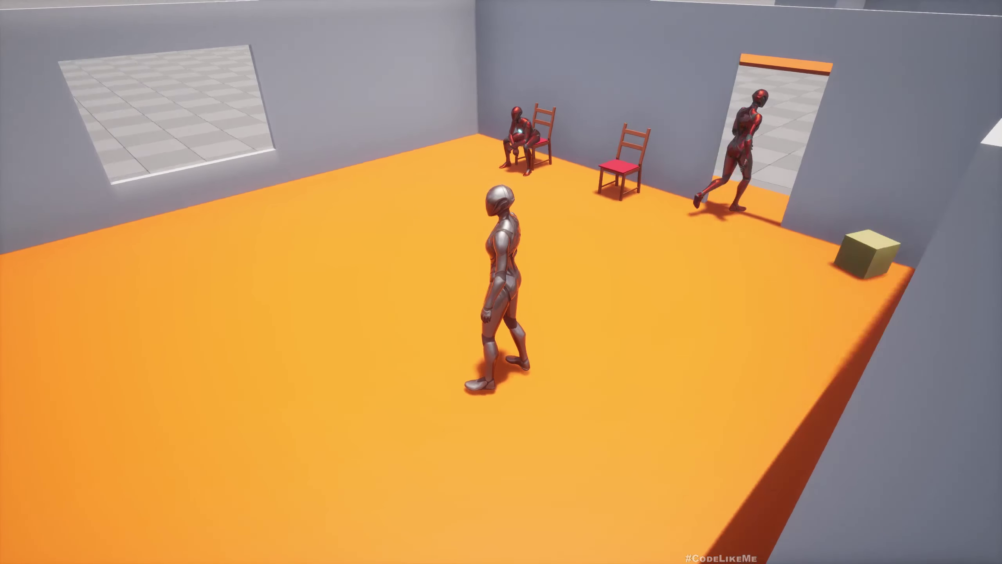
{"action": "key", "text": "w"}
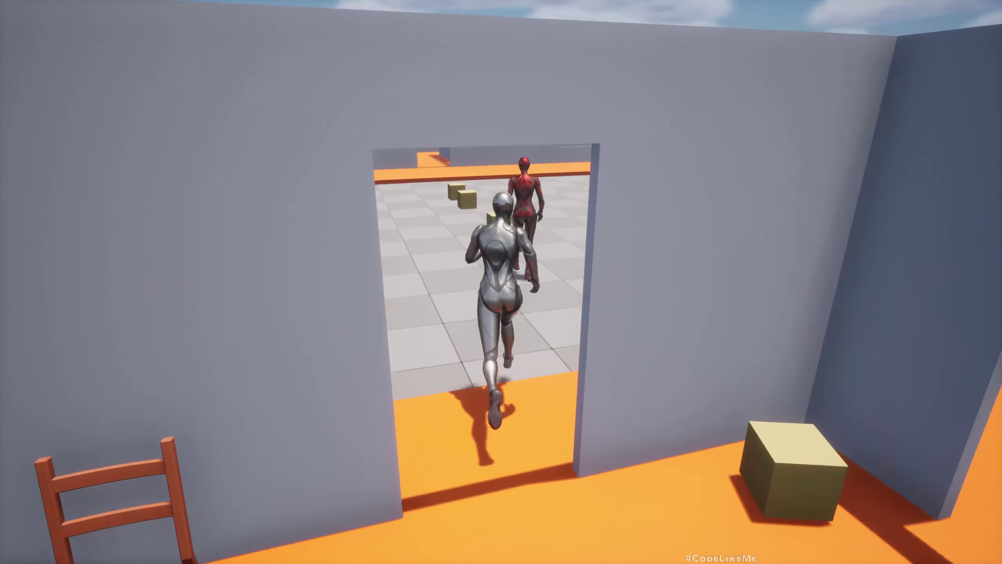
{"action": "key", "text": "a"}
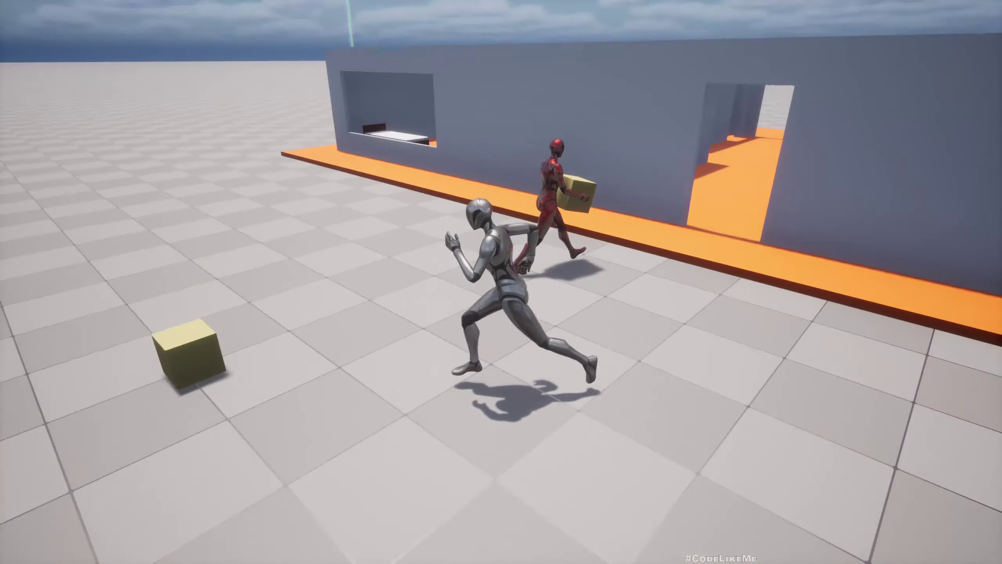
{"action": "key", "text": "w"}
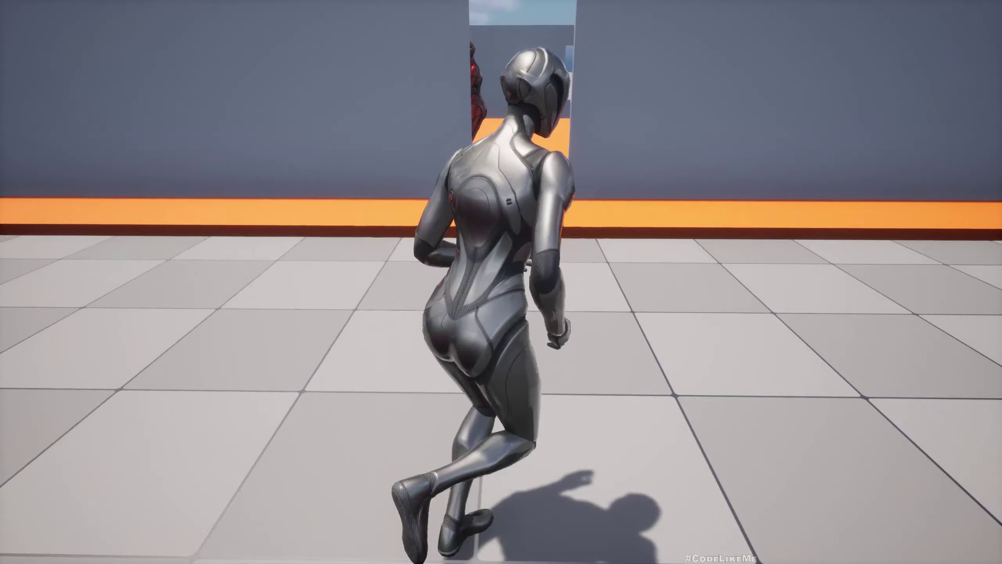
Watch the NPCs carry boxes between the two houses from several positions in the open area.
{"action": "key", "text": "s"}
{"action": "key", "text": "d"}
{"action": "key", "text": "s"}
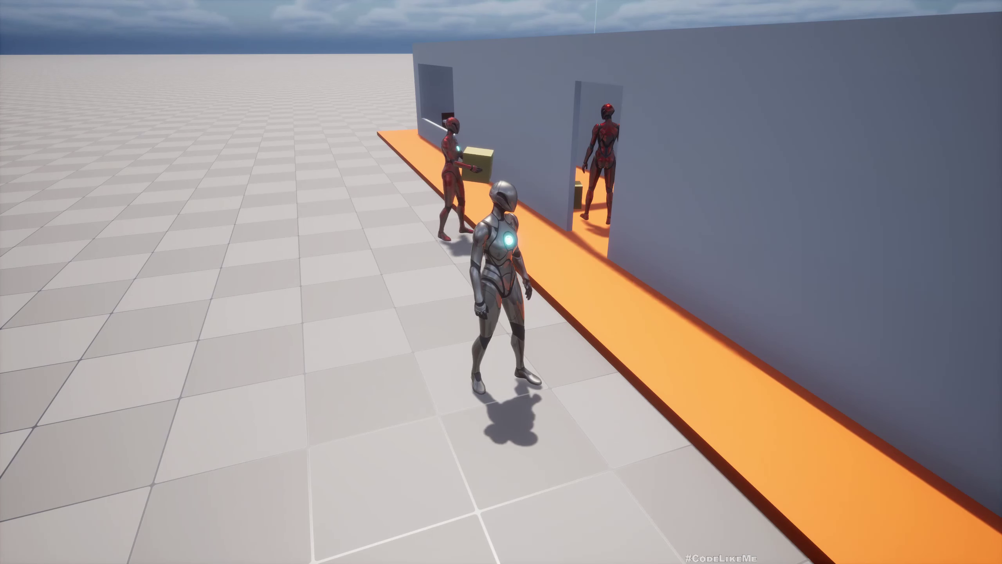
{"action": "key", "text": "s"}
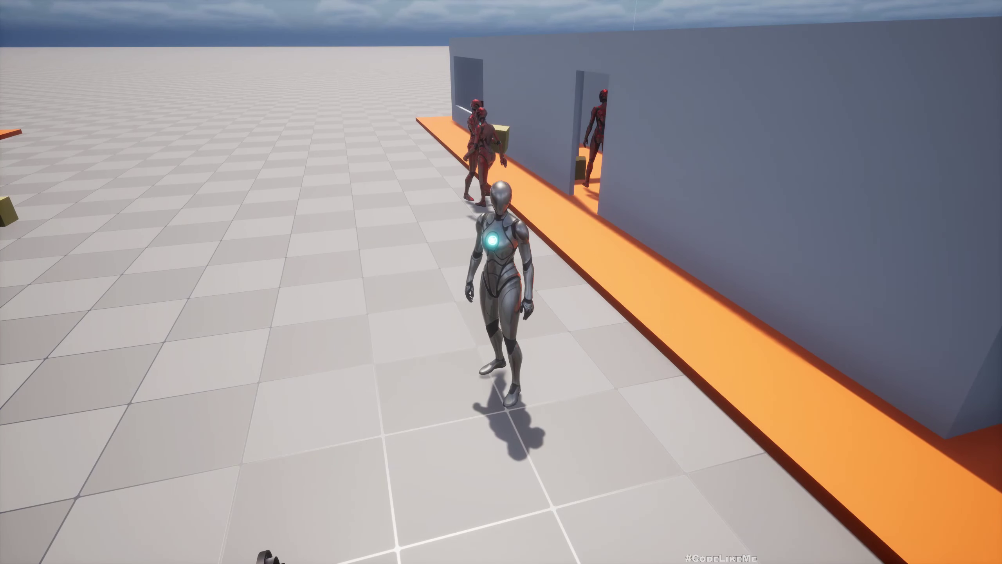
{"action": "key", "text": "a"}
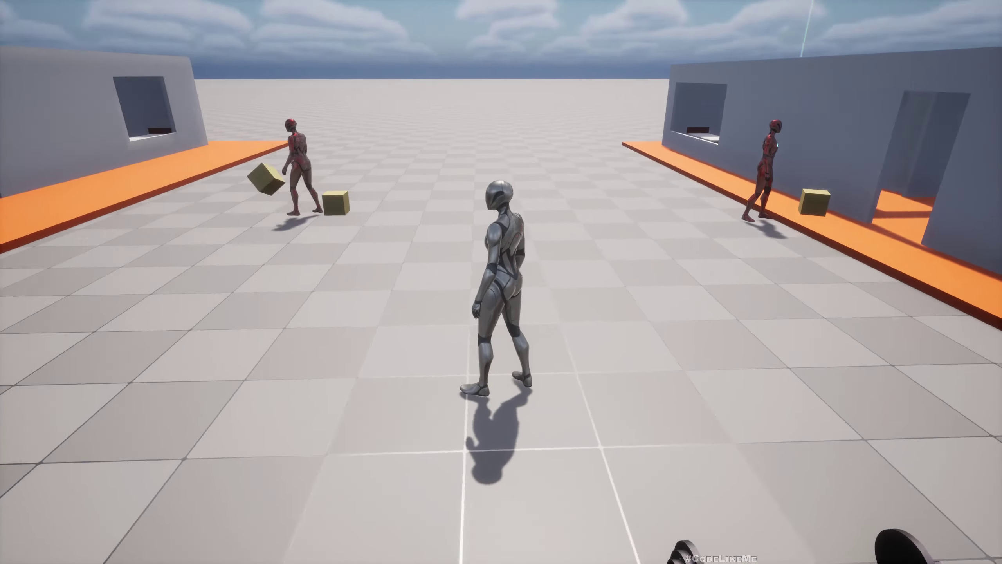
{"action": "key", "text": "a"}
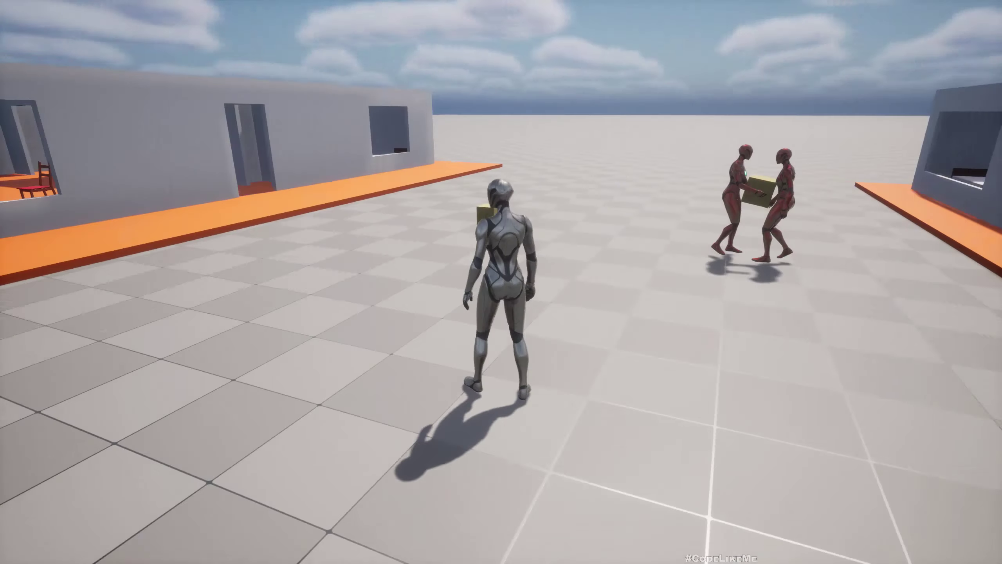
{"action": "key", "text": "w"}
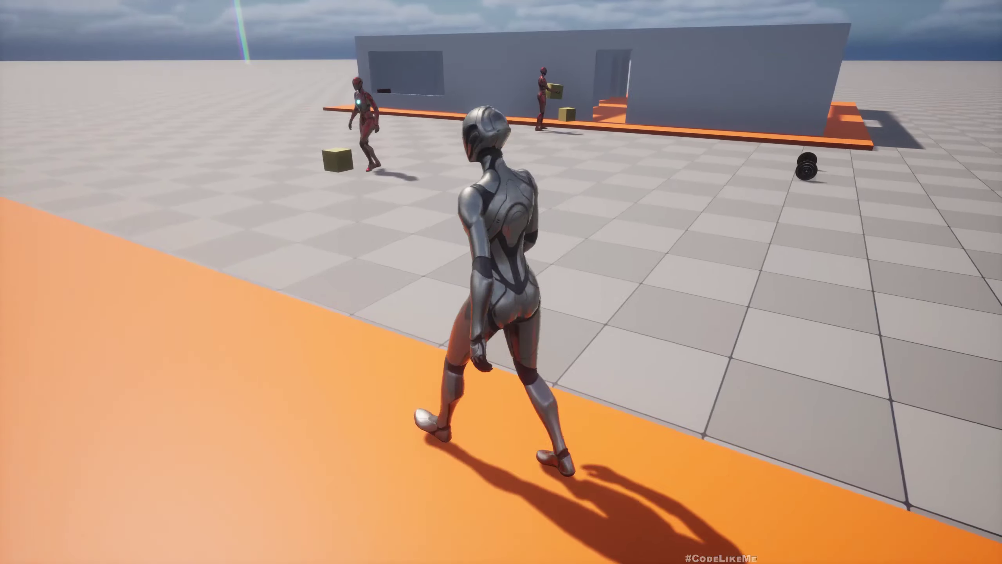
{"action": "key", "text": "w"}
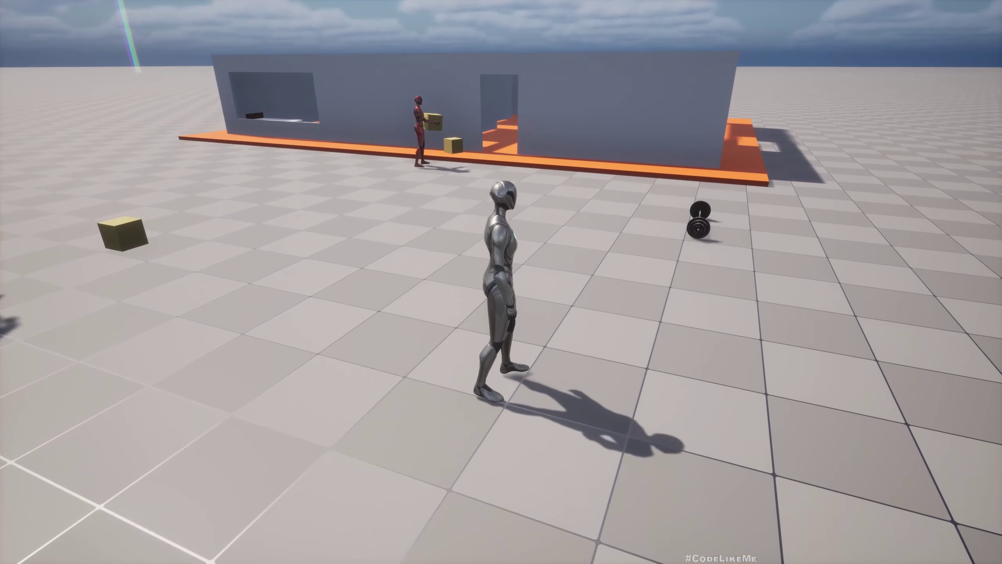
Leave full screen and run the character out to the standing clock to examine the time of day.
{"action": "key", "text": "F11"}
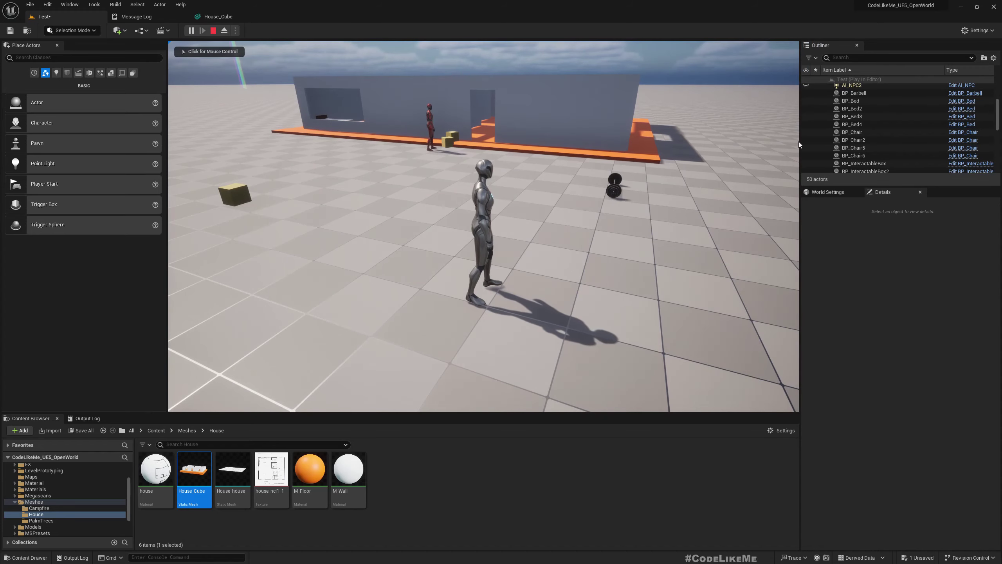
{"action": "left_click", "coordinate": [620, 163]}
{"action": "key", "text": "w"}
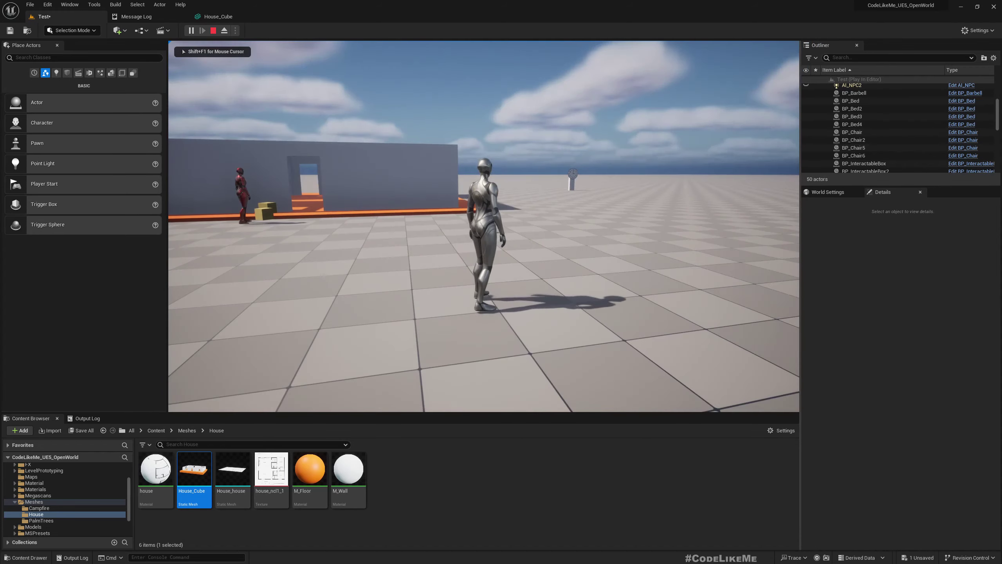
{"action": "key", "text": "w"}
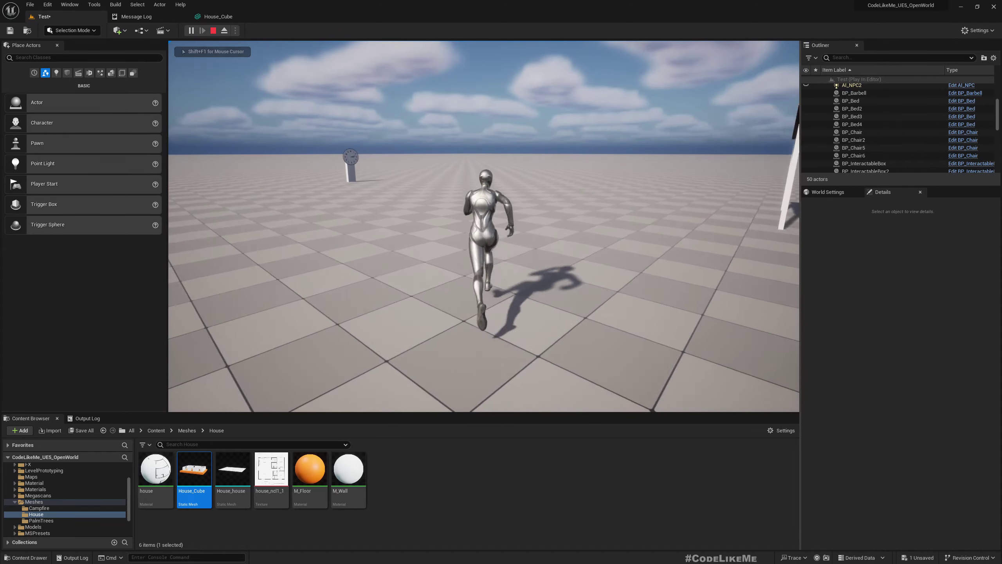
{"action": "key", "text": "w"}
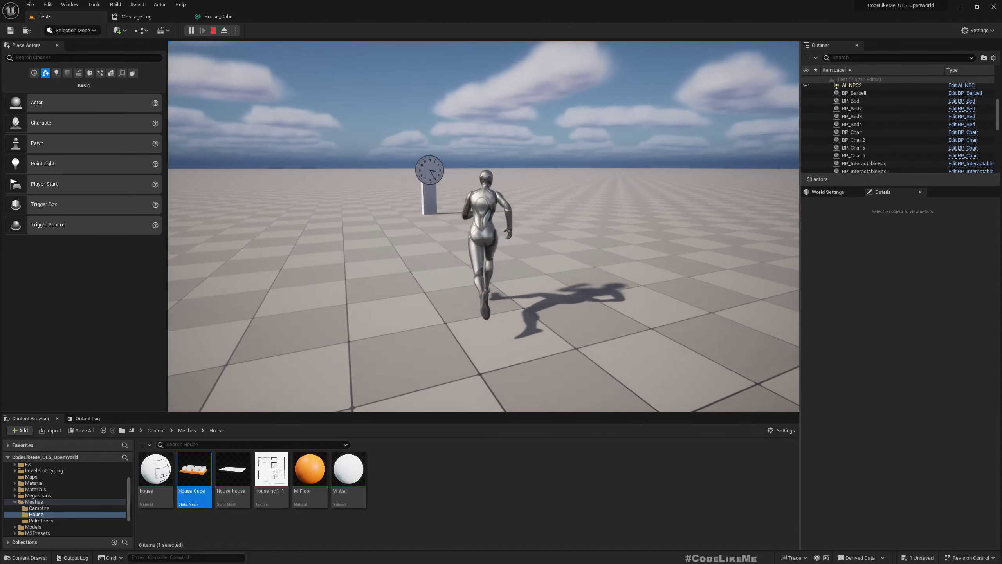
{"action": "key", "text": "s"}
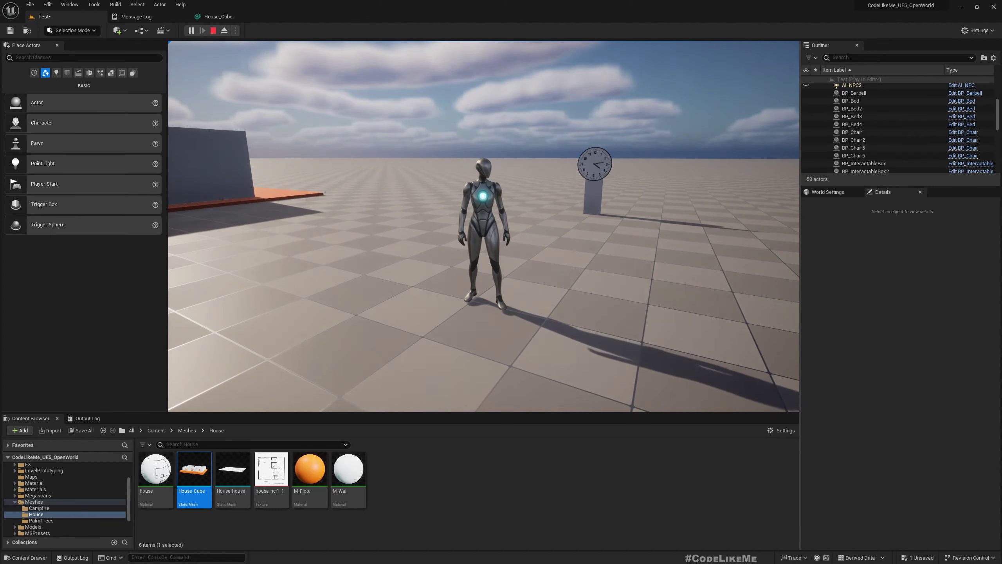
Observe the NPCs' night-time behaviour around the barbell, switch back to full screen, and run into the house.
{"action": "key", "text": "w"}
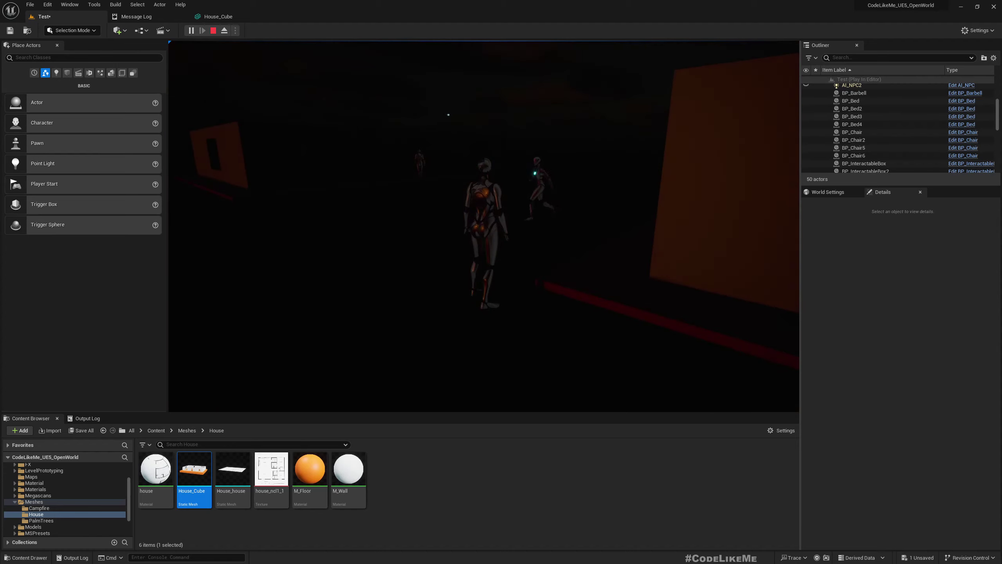
{"action": "key", "text": "w"}
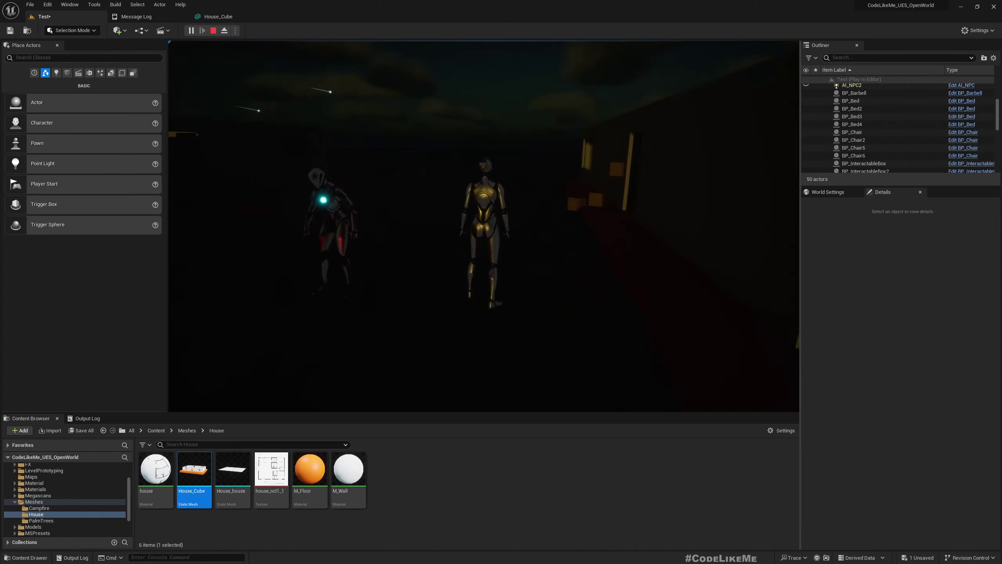
{"action": "key", "text": "w"}
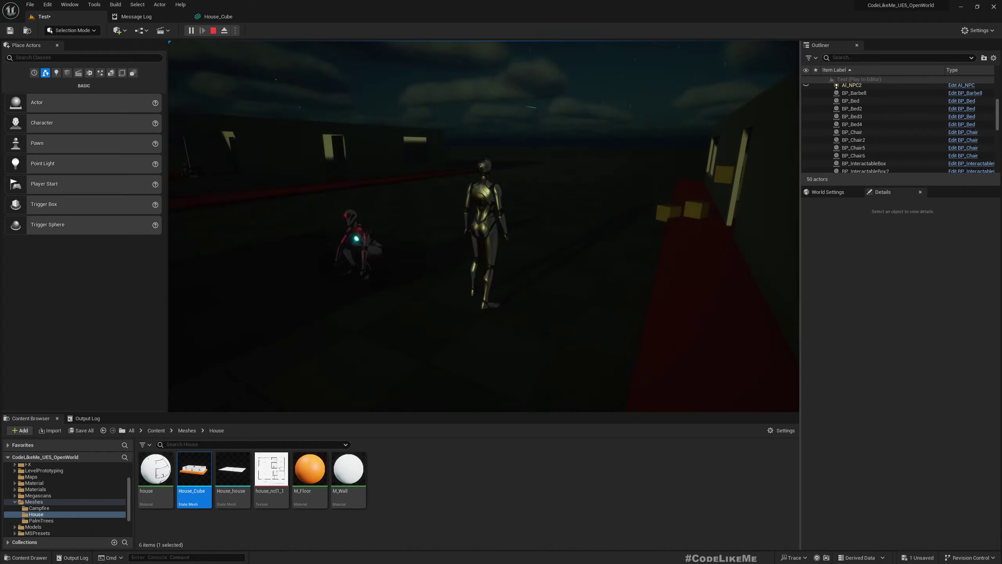
{"action": "key", "text": "F11"}
{"action": "left_click", "coordinate": [501, 281]}
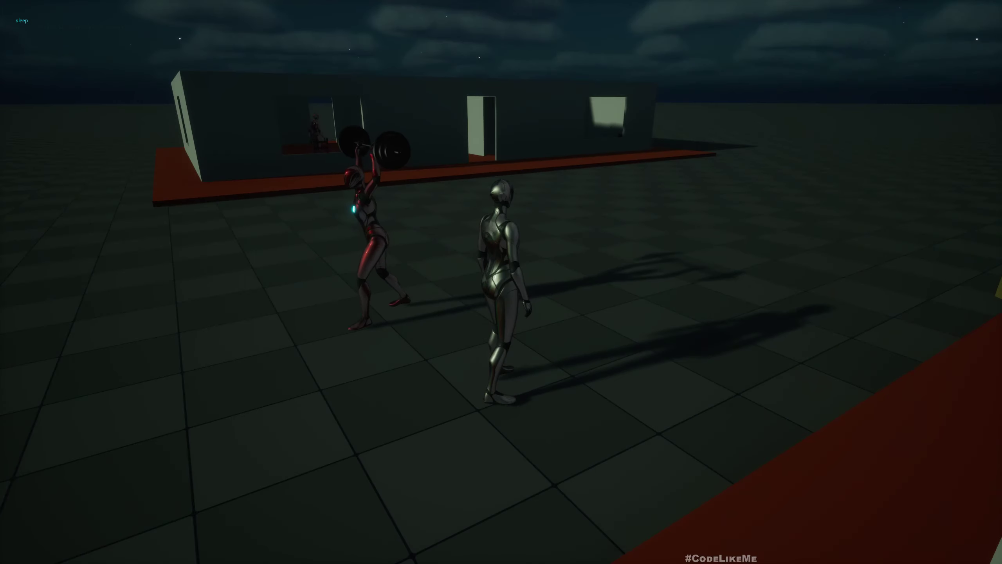
{"action": "key", "text": "w"}
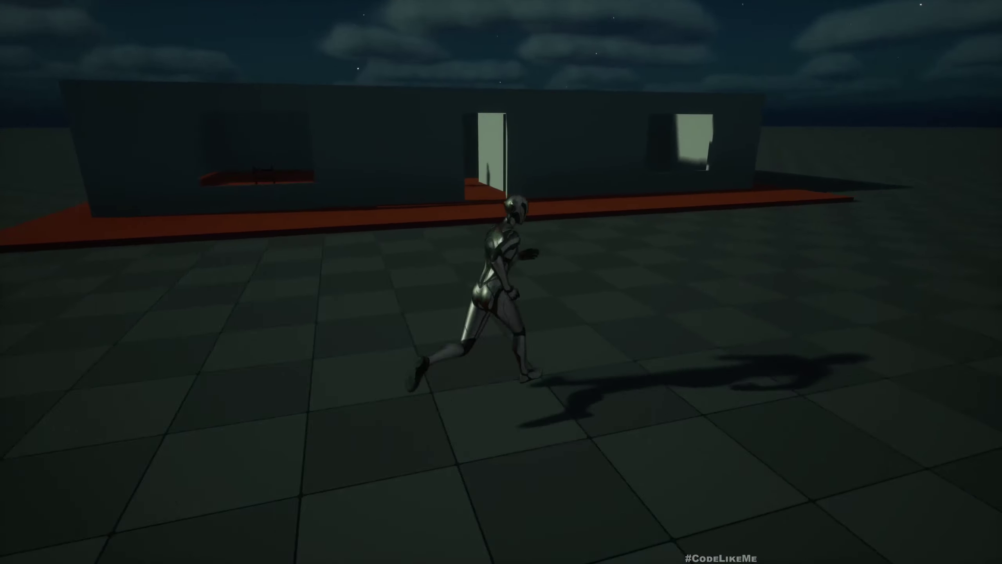
{"action": "key", "text": "w"}
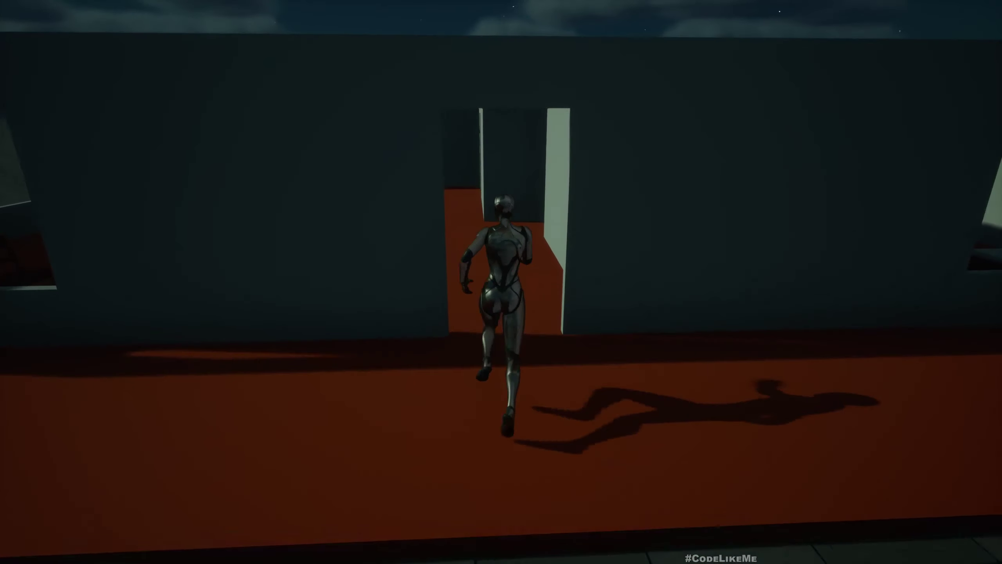
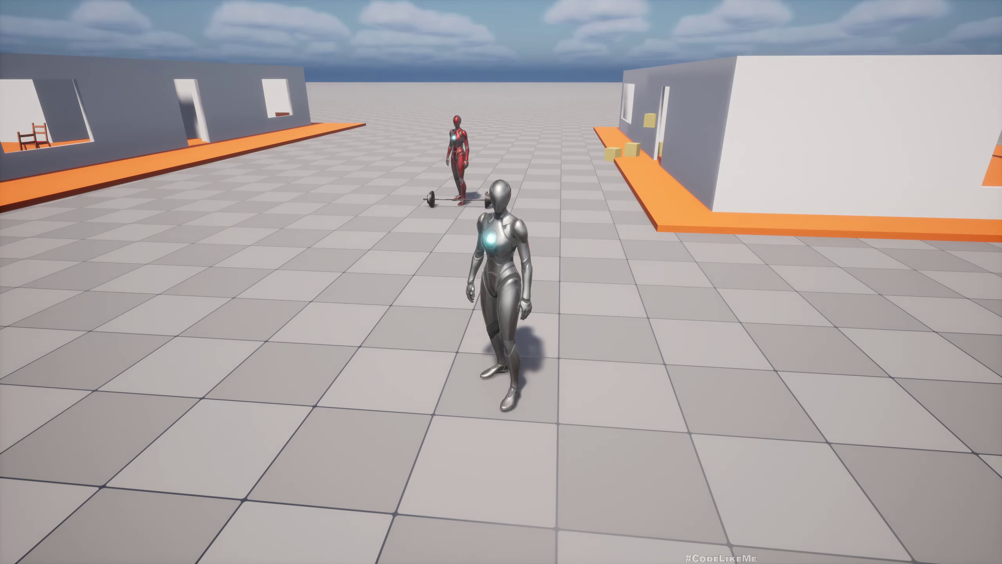
In daylight, run past the barbell NPC into the house with the two chairs to inspect the seating area.
{"action": "key", "text": "w"}
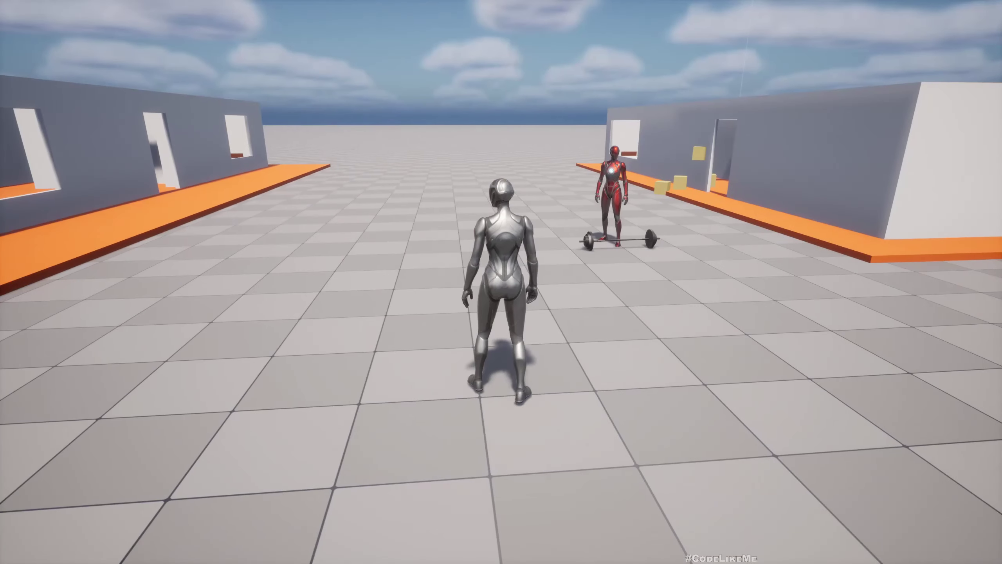
{"action": "key", "text": "w"}
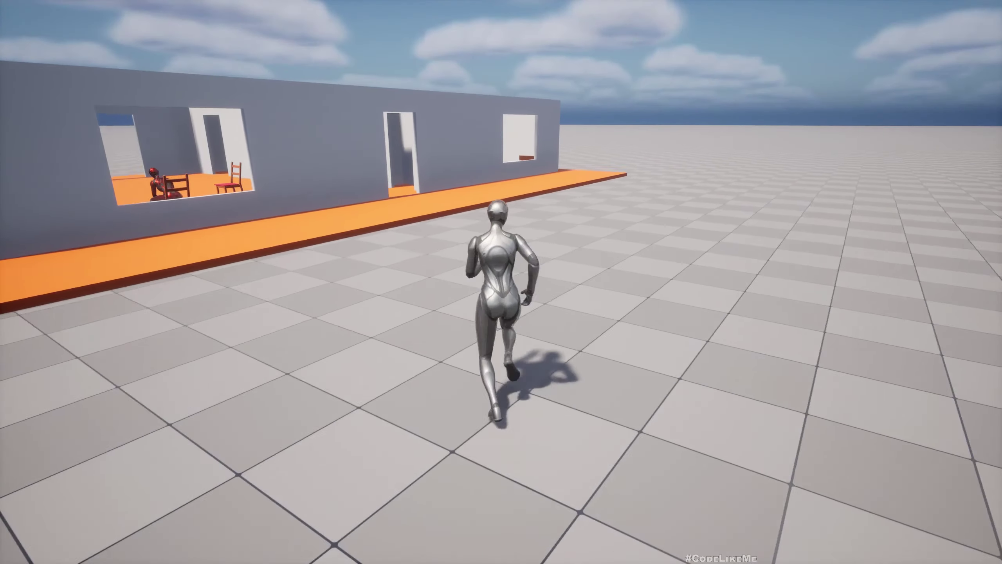
{"action": "key", "text": "w"}
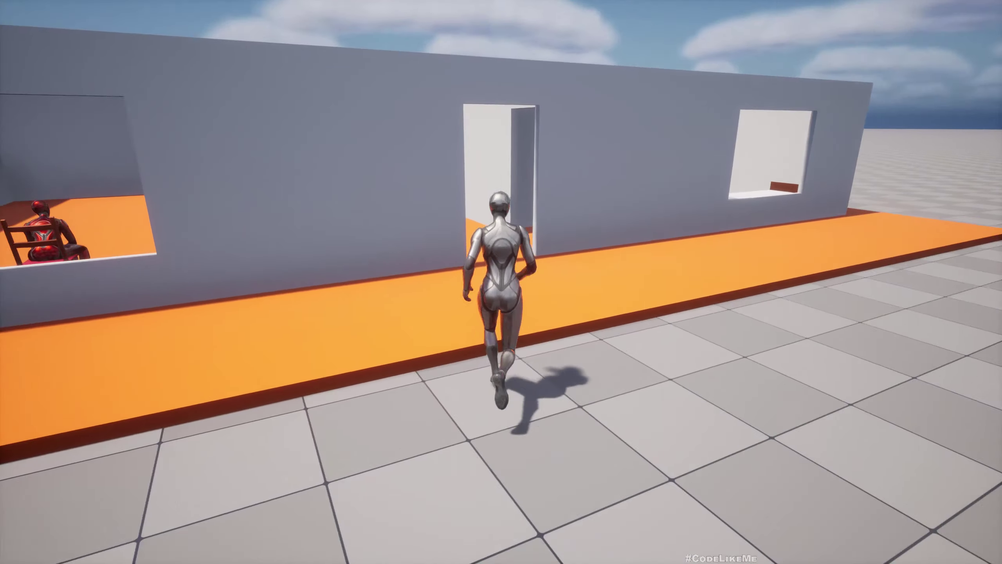
{"action": "key", "text": "w"}
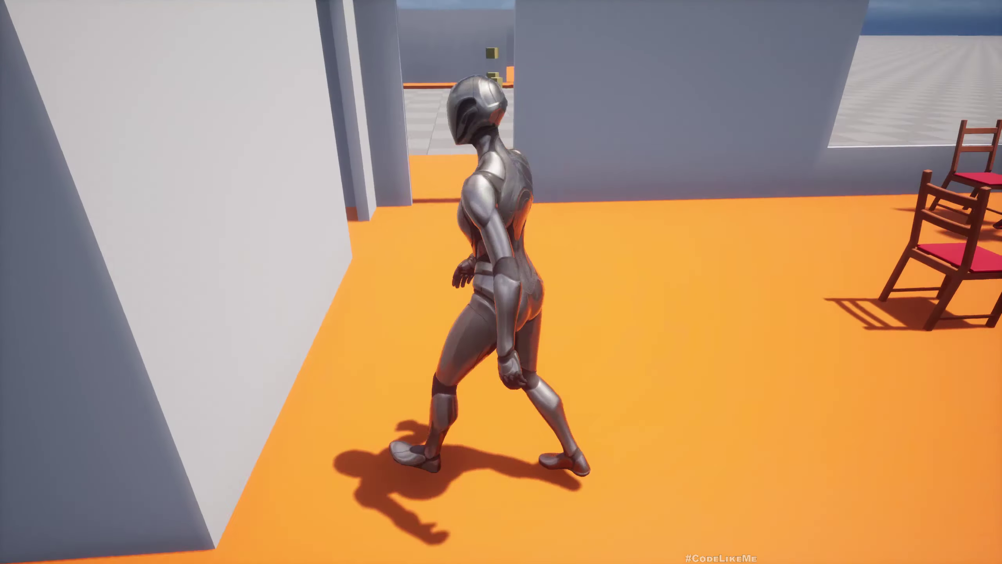
Run out toward the house with the stacked boxes and back away to watch the NPC approach and lift the barbell.
{"action": "key", "text": "w"}
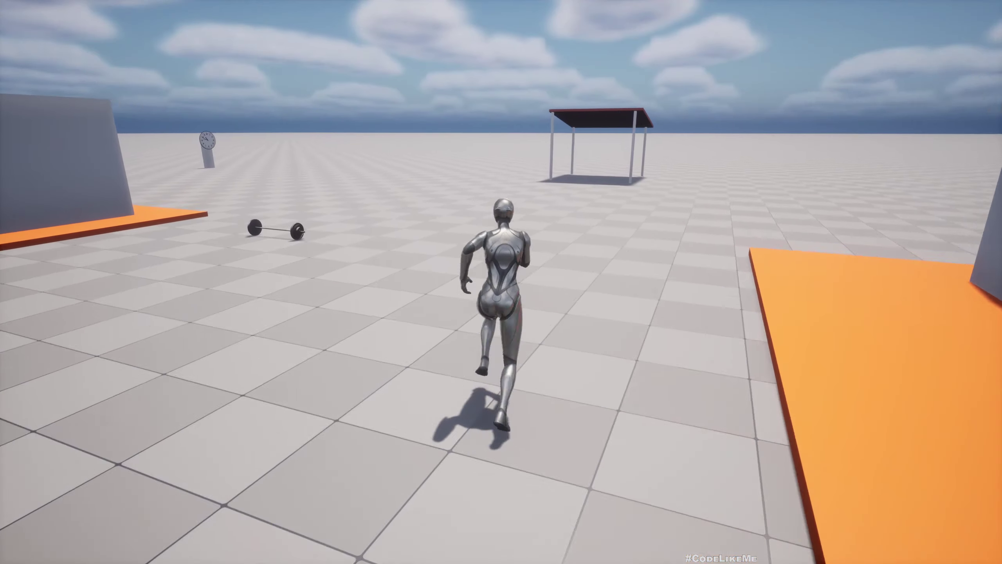
{"action": "key", "text": "w"}
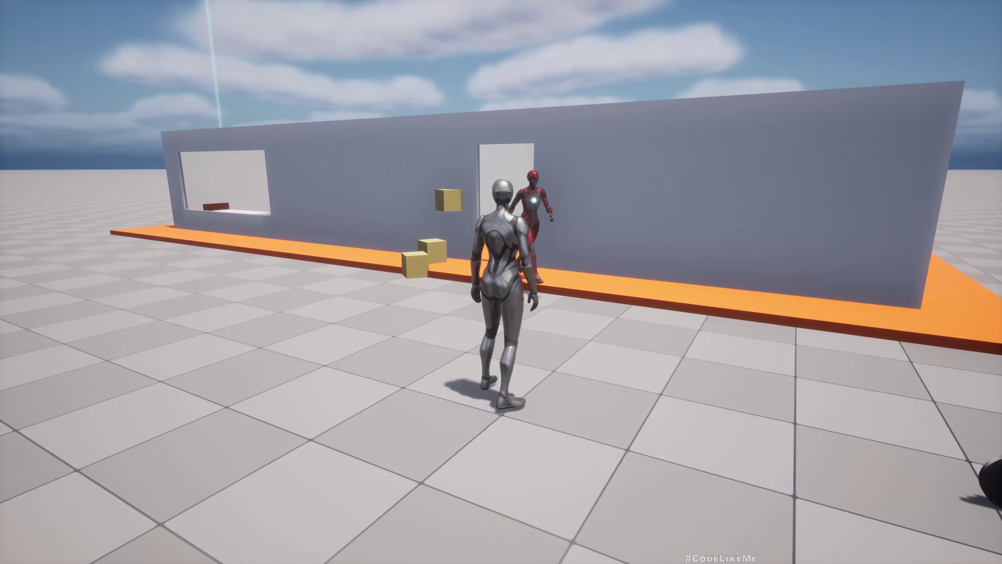
{"action": "key", "text": "s"}
{"action": "key", "text": "d"}
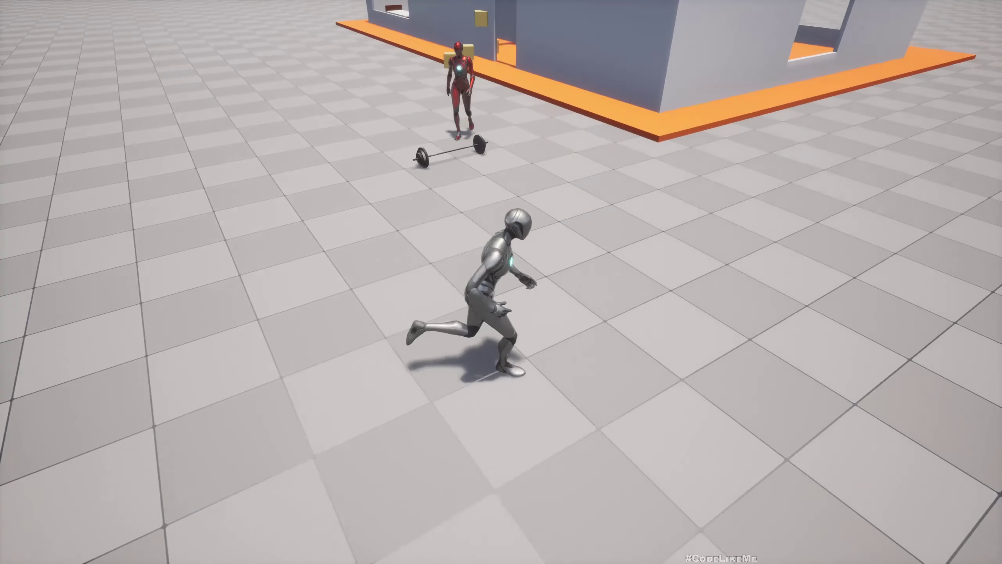
{"action": "key", "text": "s"}
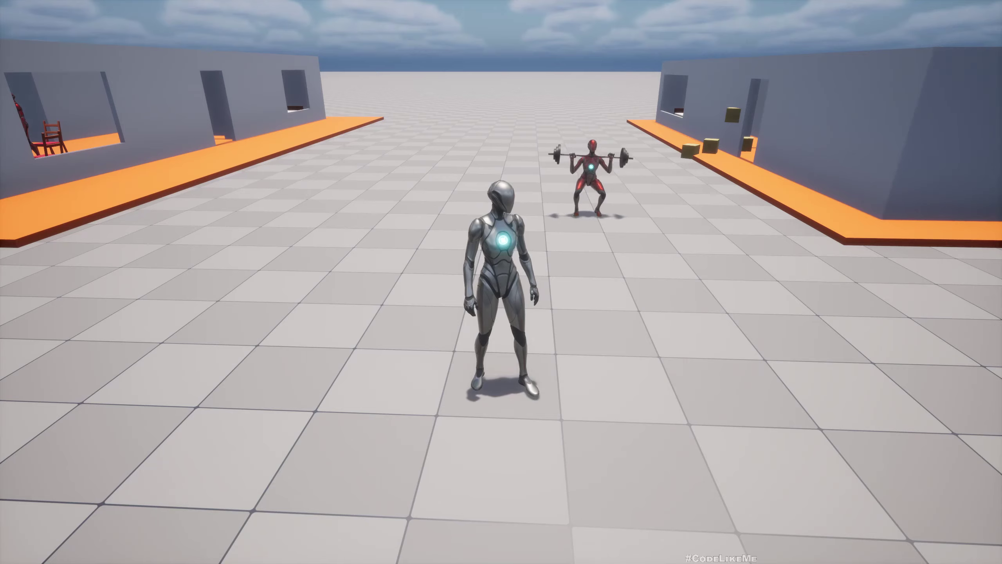
Go around the house to its large side window and observe the NPC using the chairs inside.
{"action": "key", "text": "w"}
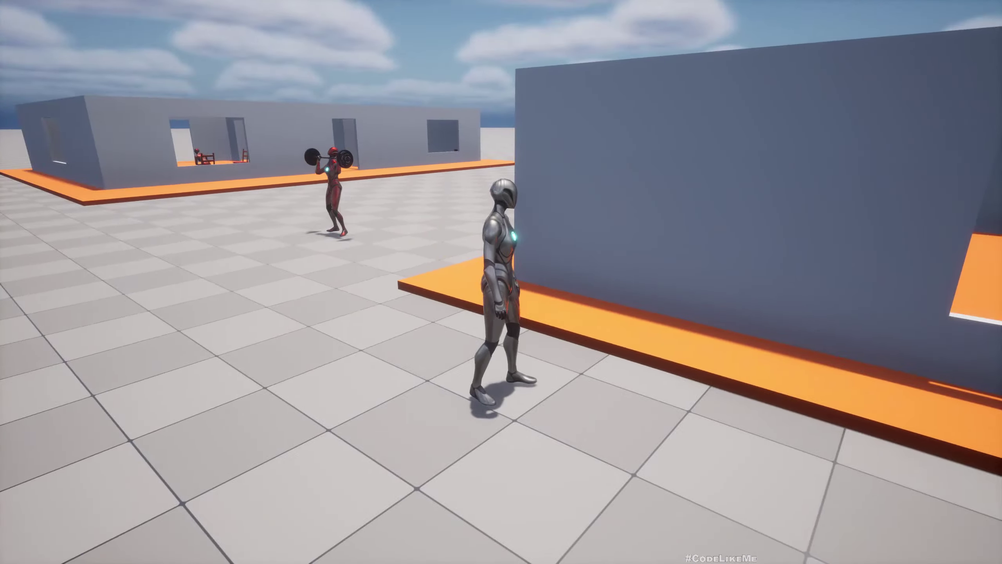
{"action": "key", "text": "w"}
{"action": "key", "text": "w"}
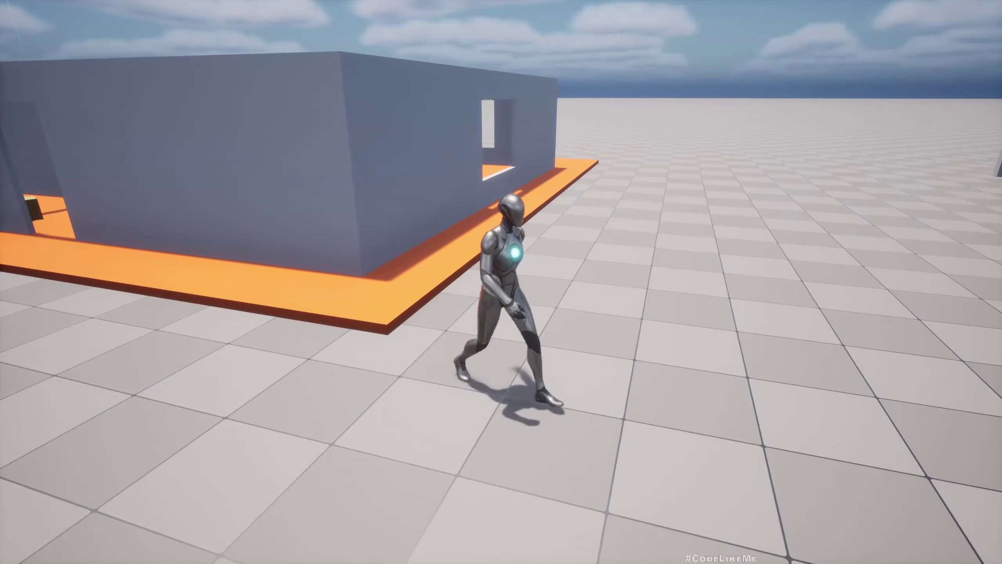
{"action": "key", "text": "shift"}
{"action": "key", "text": "w"}
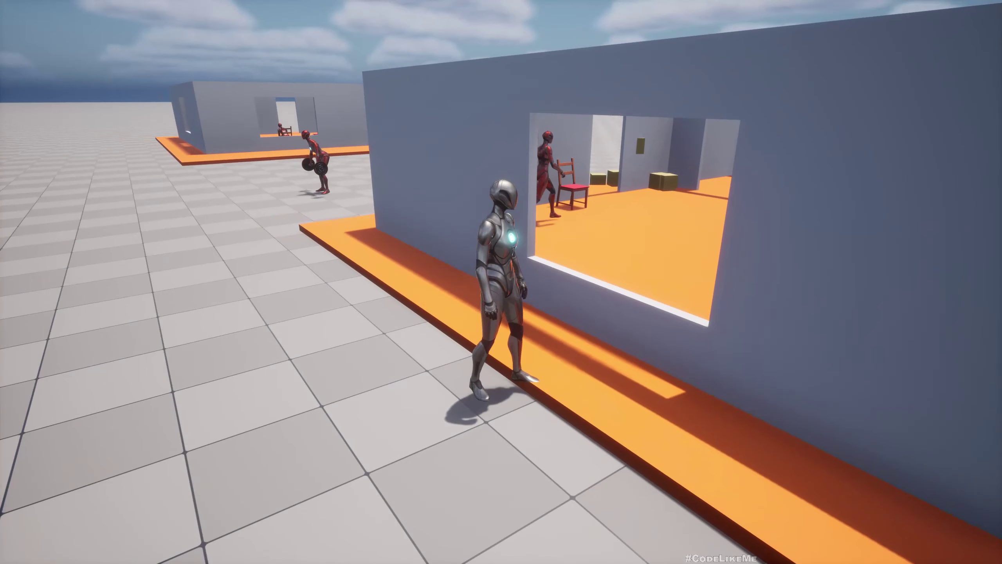
{"action": "key", "text": "w"}
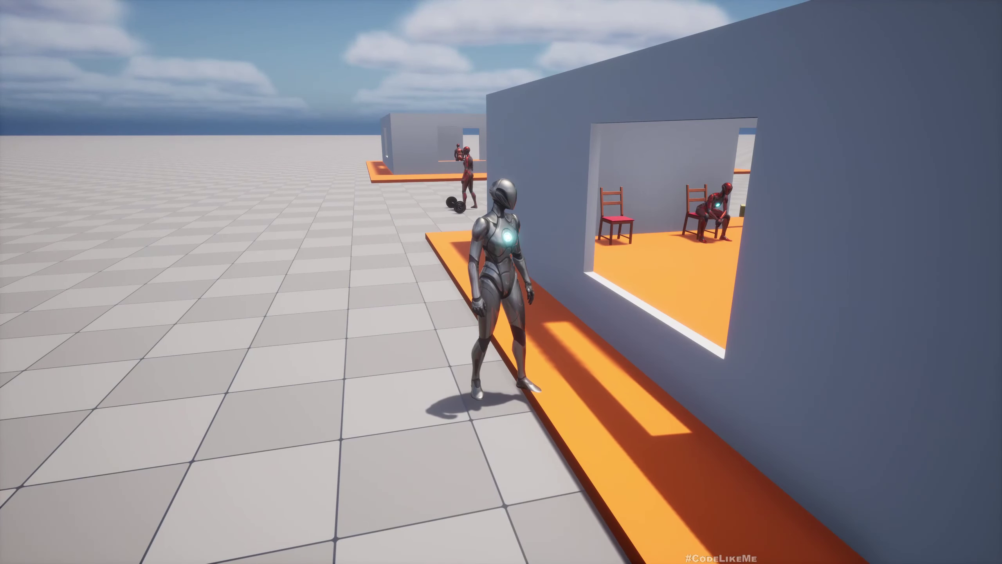
Run around the house and past the barbell NPC toward the neighbouring house to watch its NPC through the window.
{"action": "key", "text": "w"}
{"action": "key", "text": "shift"}
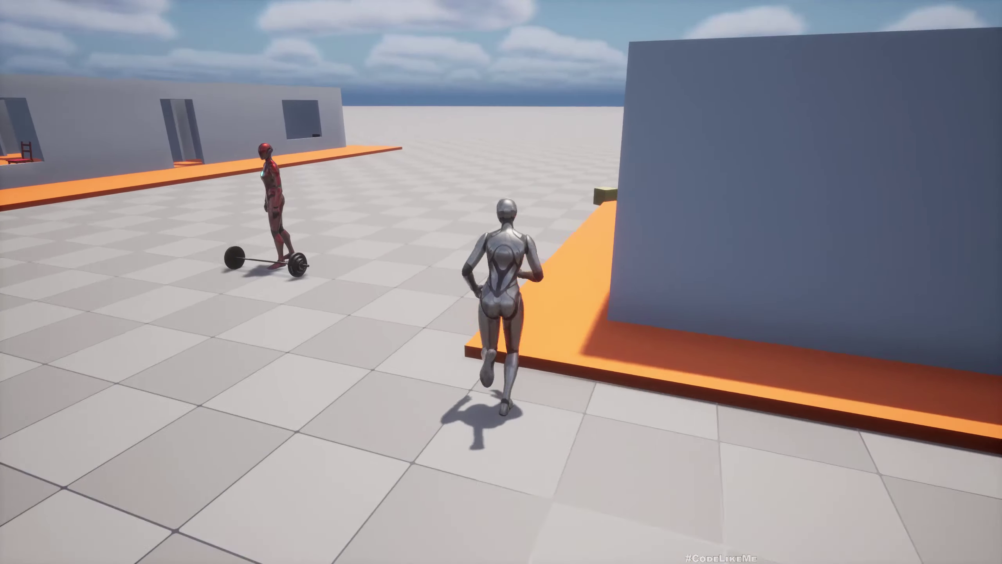
{"action": "key", "text": "w"}
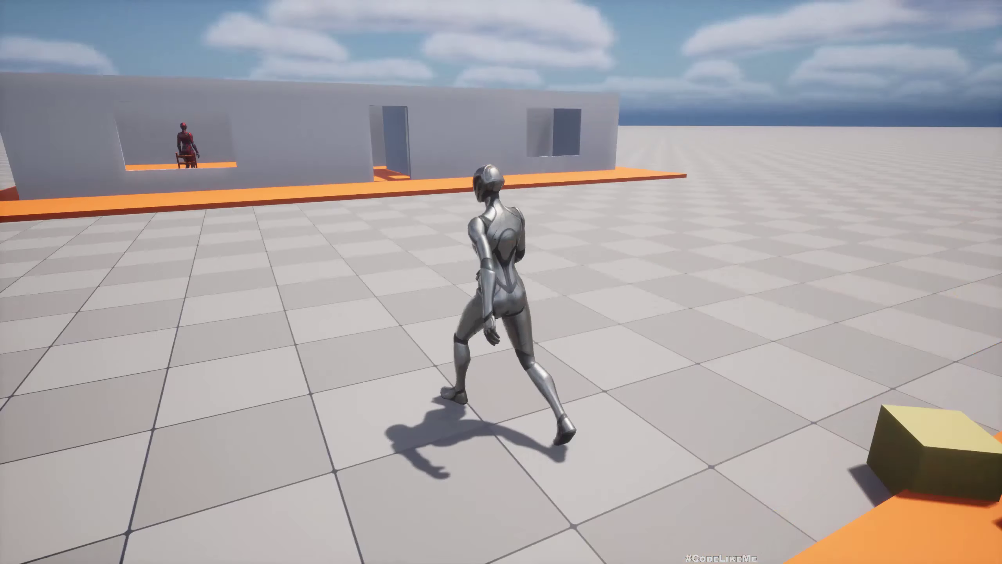
{"action": "key", "text": "shift"}
{"action": "key", "text": "w"}
{"action": "key", "text": "shift"}
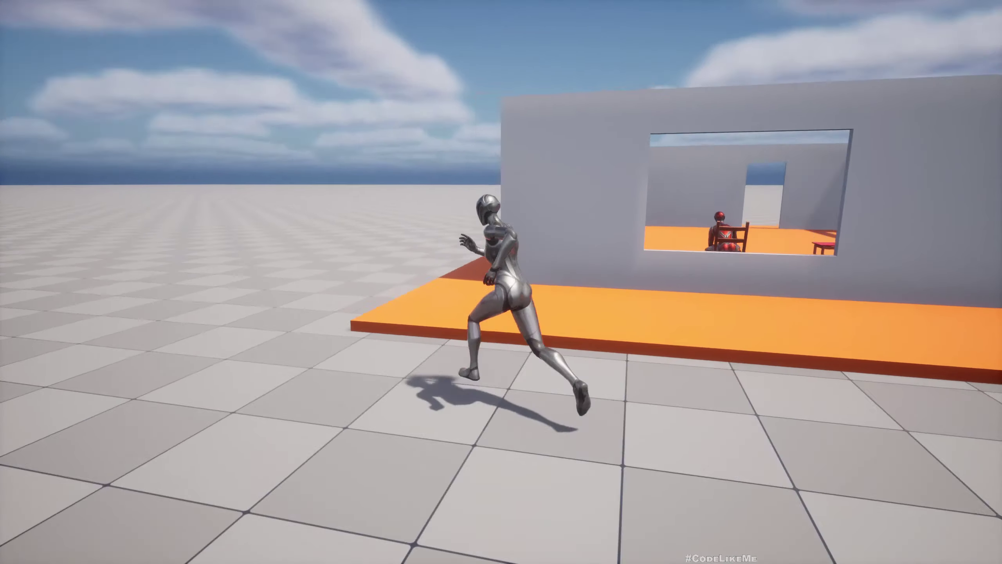
Run back past the barbell and the boxes into the house to view the NPC near the chairs, and stop the play session.
{"action": "key", "text": "w"}
{"action": "key", "text": "shift"}
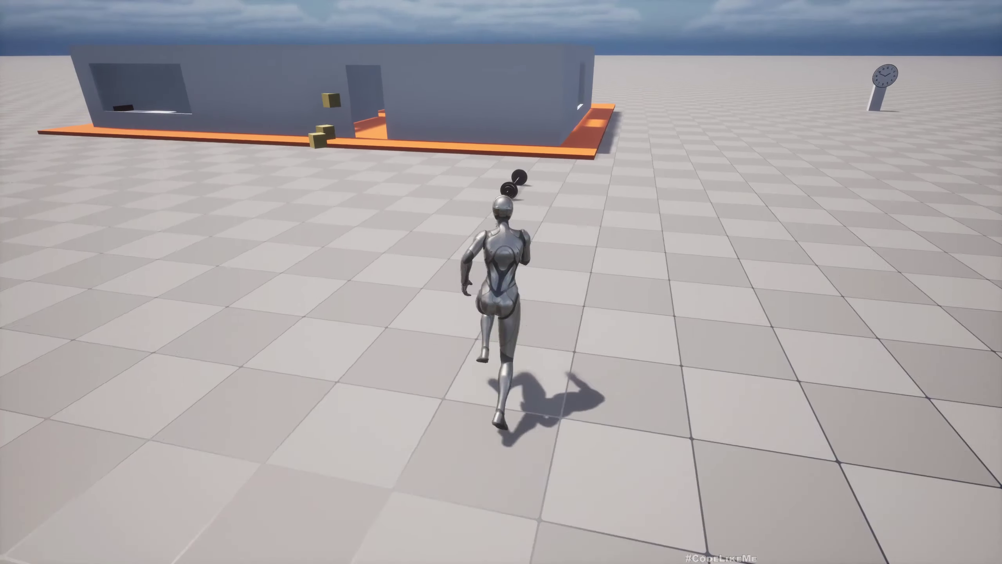
{"action": "key", "text": "w"}
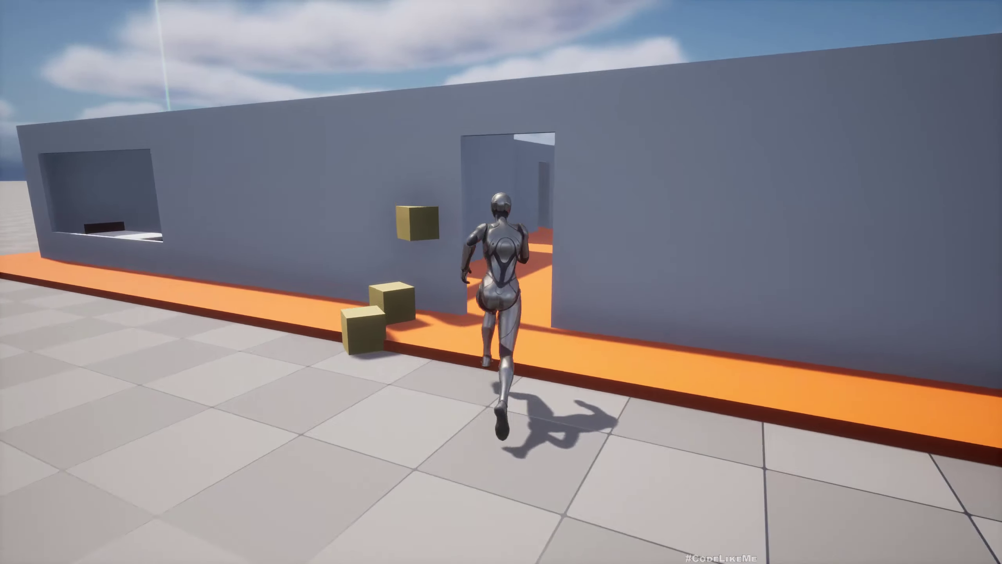
{"action": "key", "text": "a"}
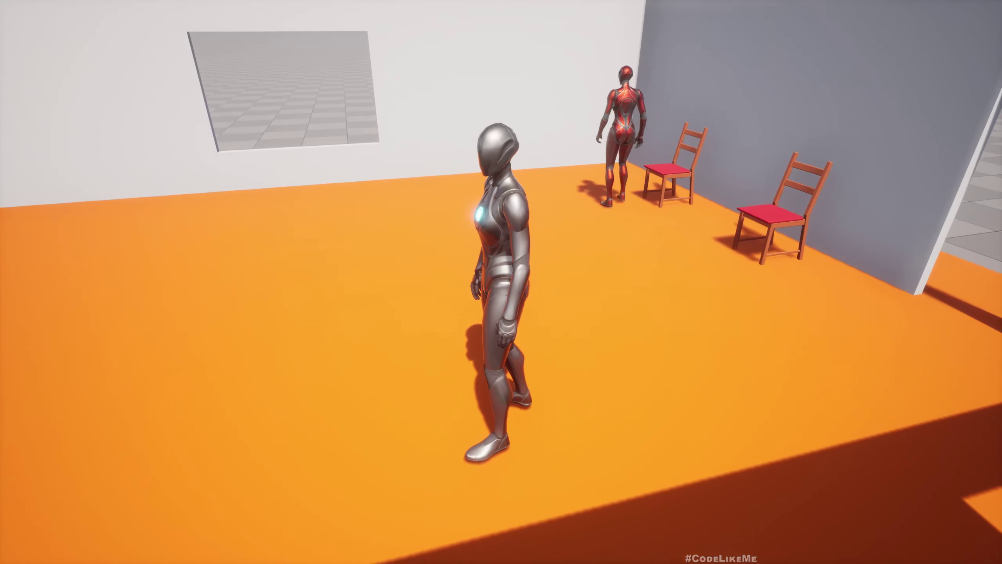
{"action": "key", "text": "Escape"}
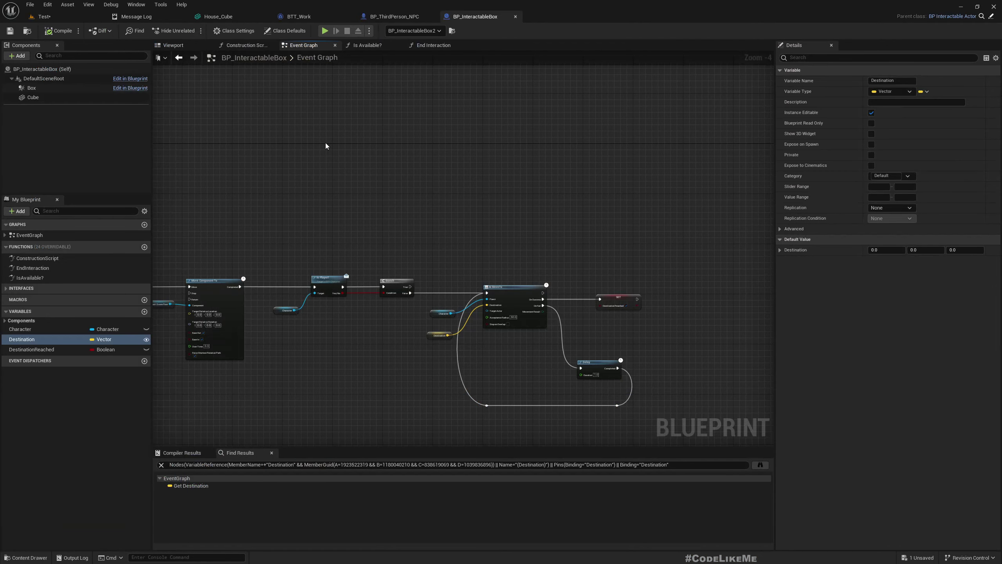
Return to the Test level, try setting the wall clock's X and Y location to 0, and undo the location change.
{"action": "right_click_drag", "start_coordinate": [327, 143], "coordinate": [432, 159]}
{"action": "left_click", "coordinate": [29, 350]}
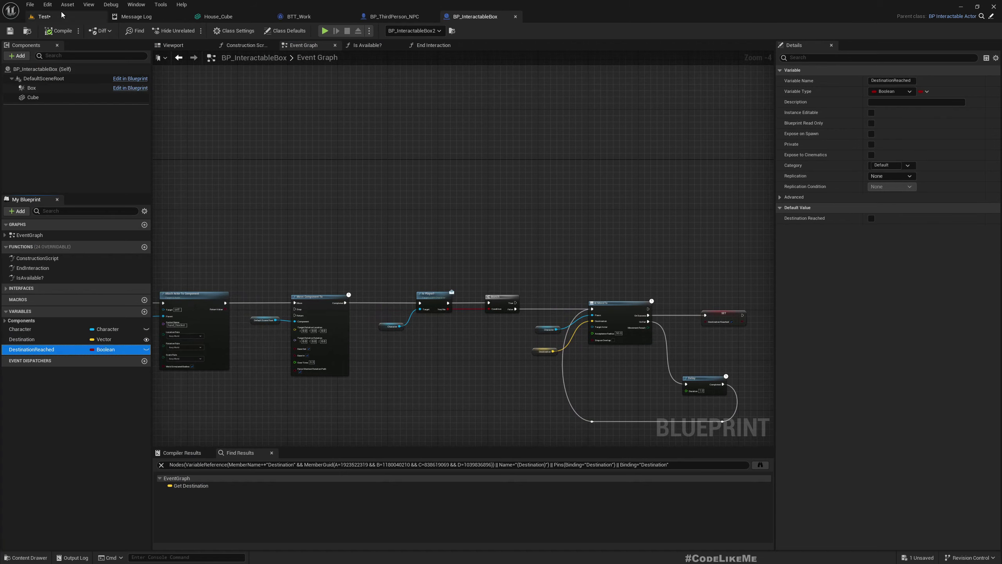
{"action": "left_click", "coordinate": [50, 16]}
{"action": "mouse_move", "coordinate": [403, 174]}
{"action": "right_mouse_down"}
{"action": "mouse_move", "coordinate": [381, 162]}
{"action": "mouse_move", "coordinate": [404, 174]}
{"action": "right_mouse_up"}
{"action": "left_click", "coordinate": [686, 190]}
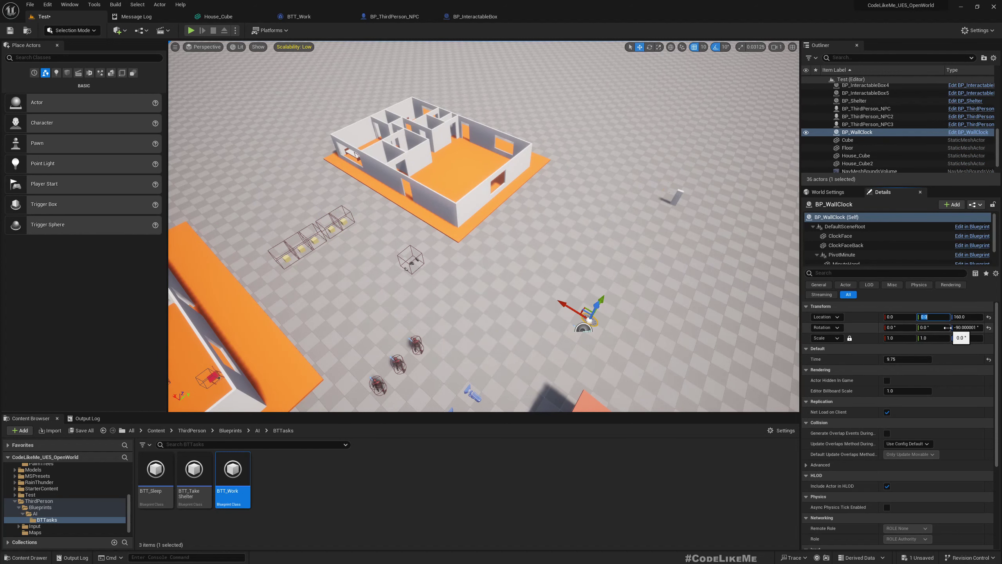
{"action": "key", "text": "w"}
{"action": "mouse_move", "coordinate": [685, 337]}
{"action": "right_mouse_down"}
{"action": "mouse_move", "coordinate": [706, 352]}
{"action": "mouse_move", "coordinate": [685, 337]}
{"action": "right_mouse_up"}
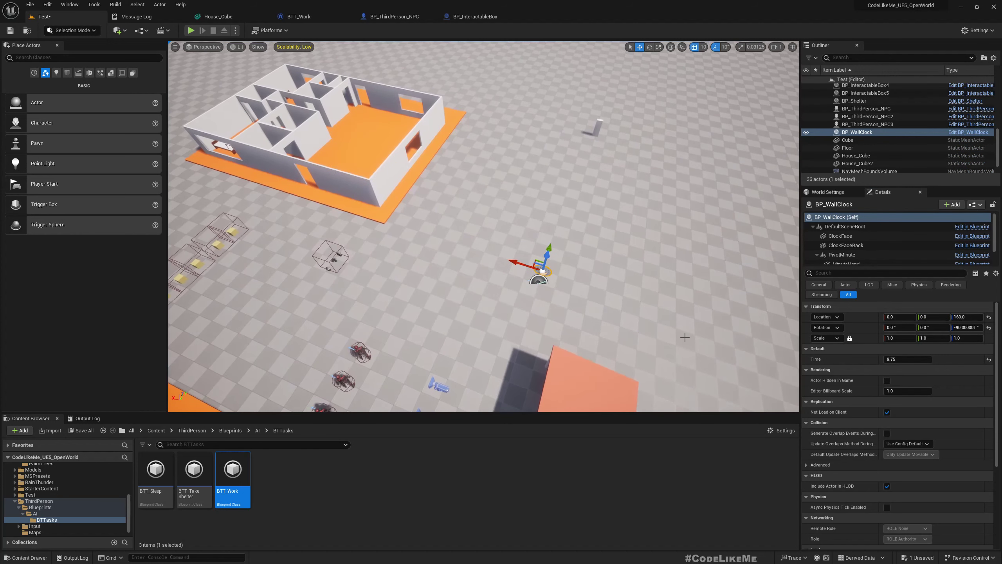
{"action": "key", "text": "ctrl+z"}
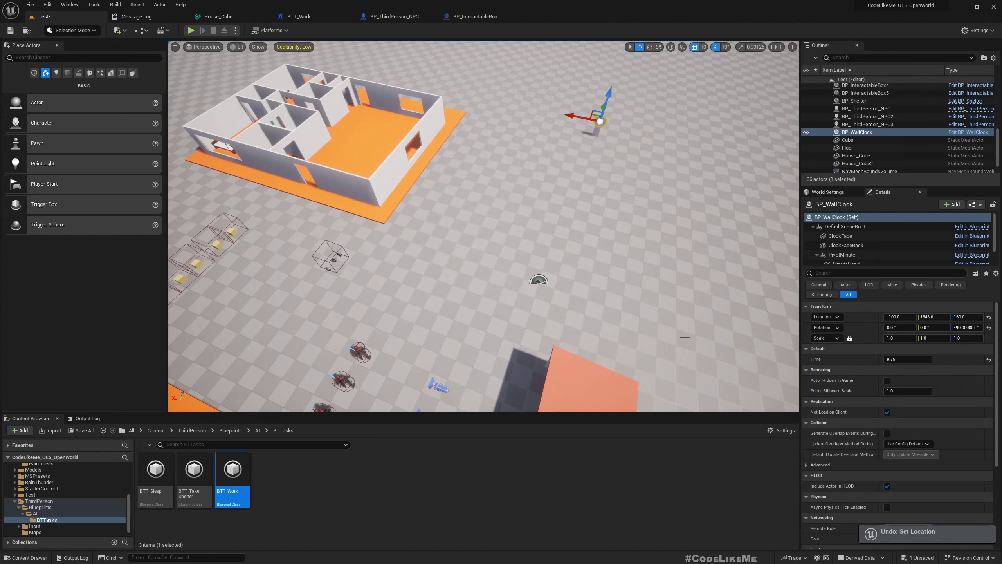
Select BP_InteractableBox through BP_InteractableBox5 and try resetting their Destination to the default.
{"action": "right_click_drag", "start_coordinate": [686, 337], "coordinate": [478, 253]}
{"action": "left_click", "coordinate": [444, 236]}
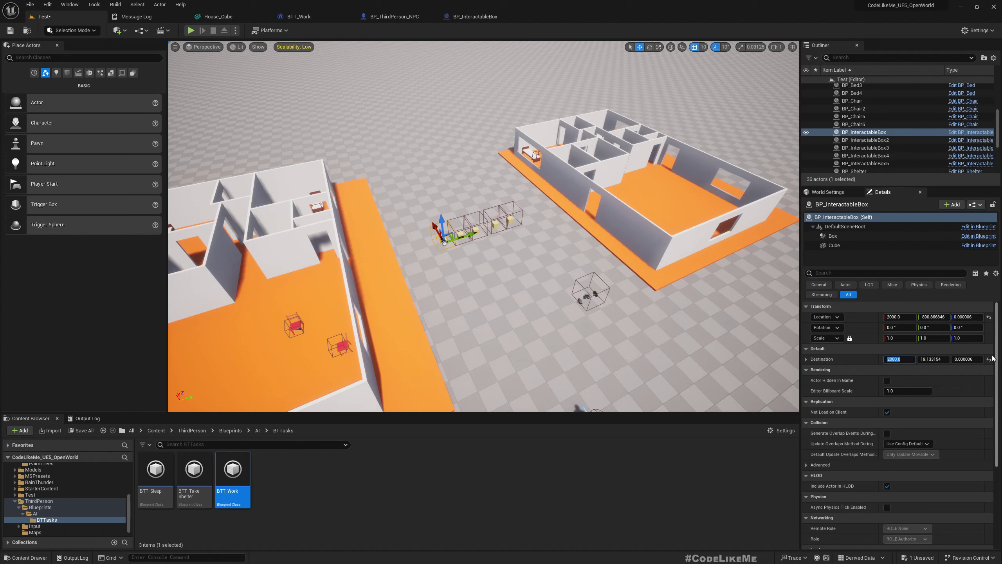
{"action": "left_click", "coordinate": [873, 163], "text": "shift"}
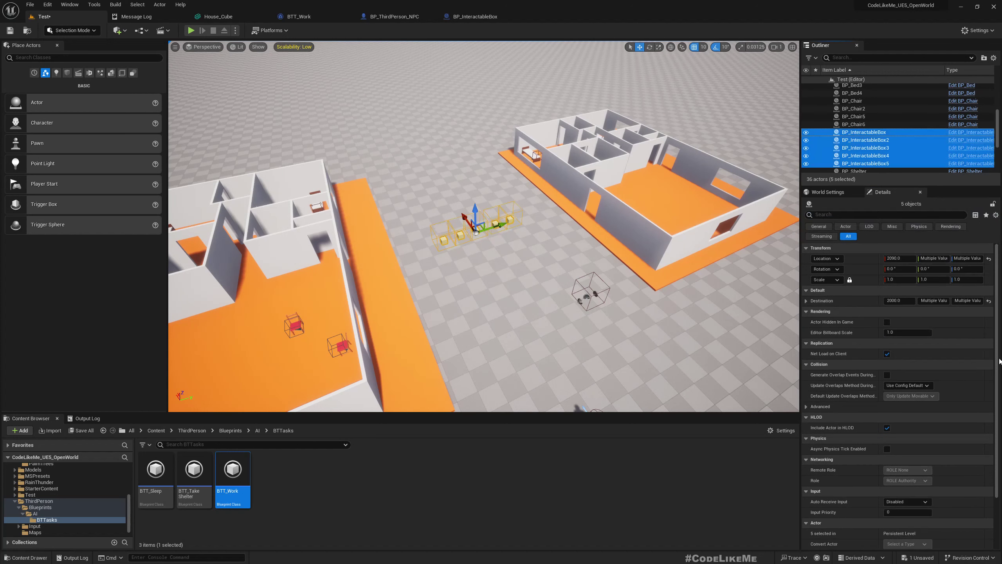
{"action": "left_click", "coordinate": [989, 301]}
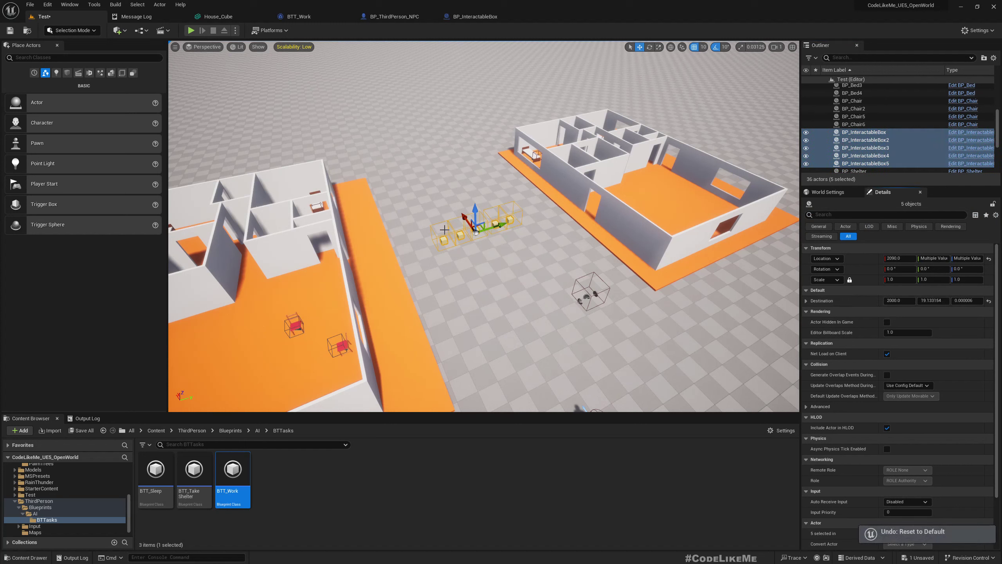
Inspect the Destination of each interactable box between the two houses in turn.
{"action": "left_click", "coordinate": [444, 236]}
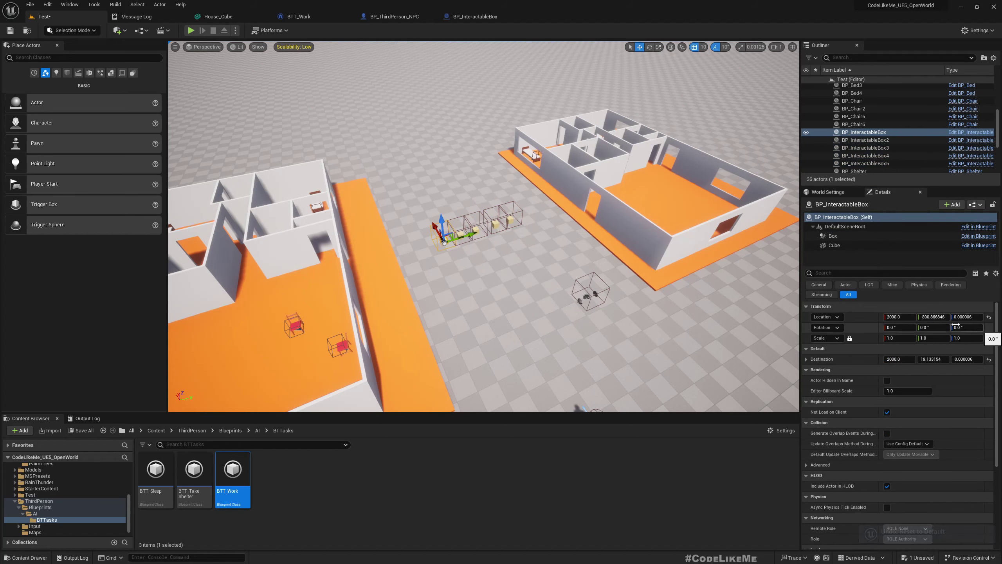
{"action": "mouse_move", "coordinate": [560, 261]}
{"action": "right_mouse_down"}
{"action": "mouse_move", "coordinate": [561, 226]}
{"action": "mouse_move", "coordinate": [560, 262]}
{"action": "right_mouse_up"}
{"action": "key", "text": "w"}
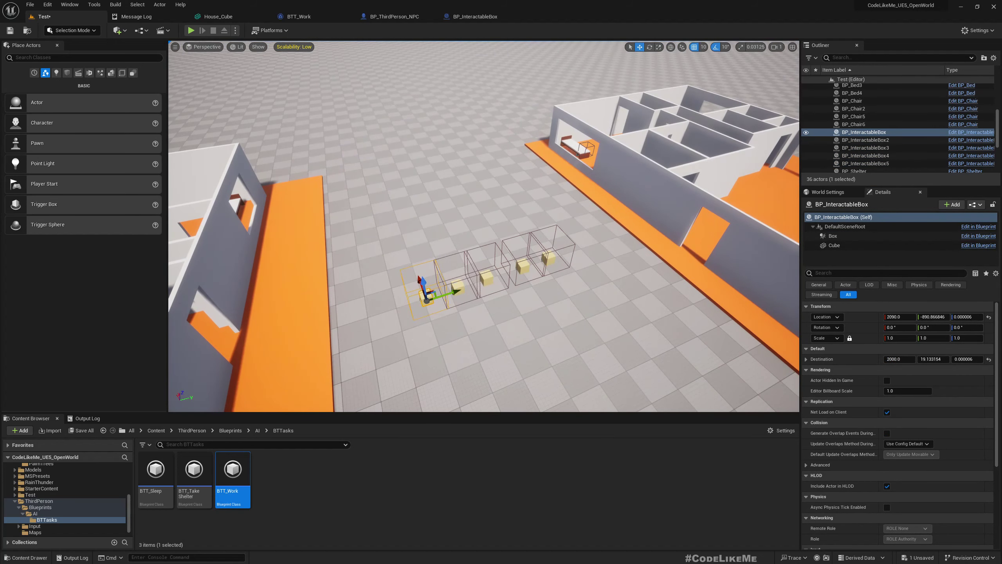
{"action": "left_click", "coordinate": [458, 283]}
{"action": "left_click", "coordinate": [488, 276]}
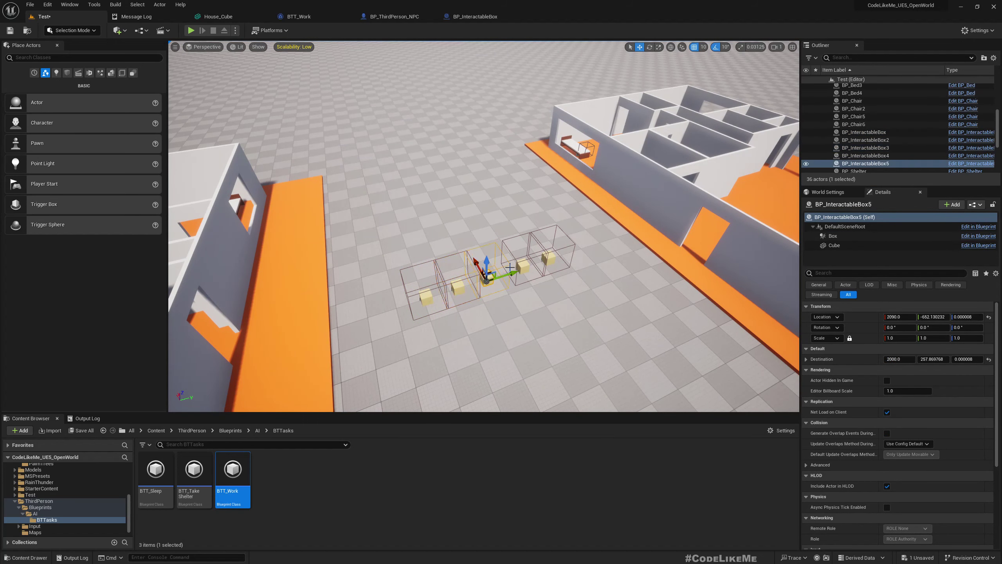
{"action": "left_click", "coordinate": [521, 264]}
{"action": "left_click", "coordinate": [549, 258]}
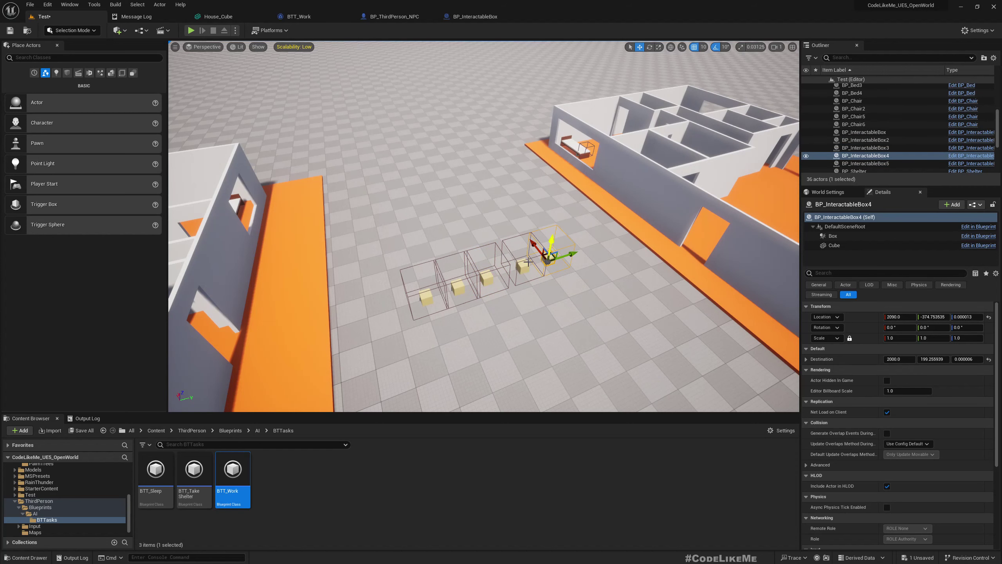
In the BP_InteractableBox event graph, add a Set Destination node after Parent: BeginPlay, leaving room before it for more nodes.
{"action": "left_click", "coordinate": [470, 20]}
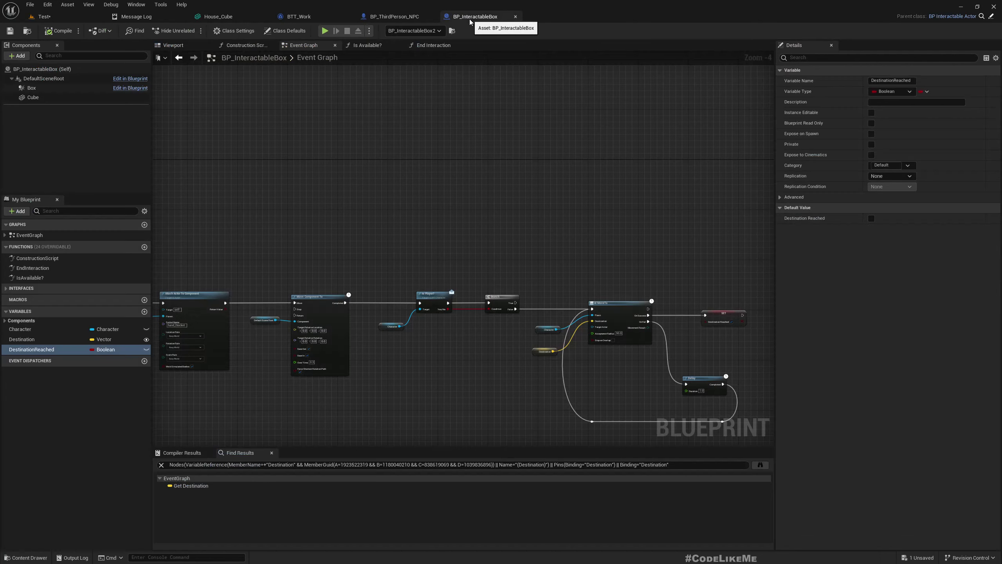
{"action": "scroll", "coordinate": [568, 227], "scroll_direction": "up", "scroll_amount": 4}
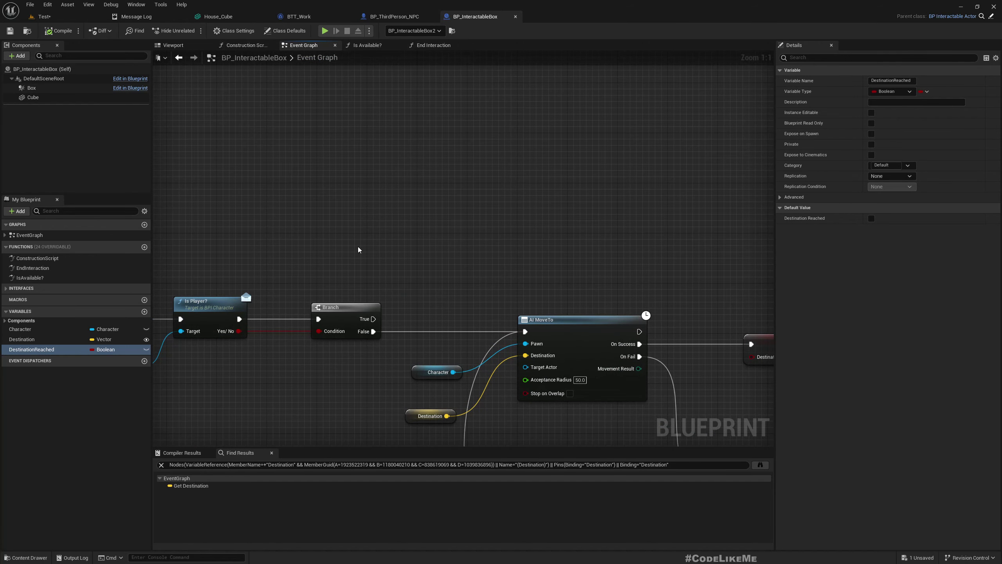
{"action": "scroll", "coordinate": [359, 247], "scroll_direction": "down", "scroll_amount": 6}
{"action": "right_click_drag", "start_coordinate": [320, 226], "coordinate": [632, 262]}
{"action": "scroll", "coordinate": [428, 283], "scroll_direction": "up", "scroll_amount": 6}
{"action": "right_click_drag", "start_coordinate": [298, 274], "coordinate": [392, 369]}
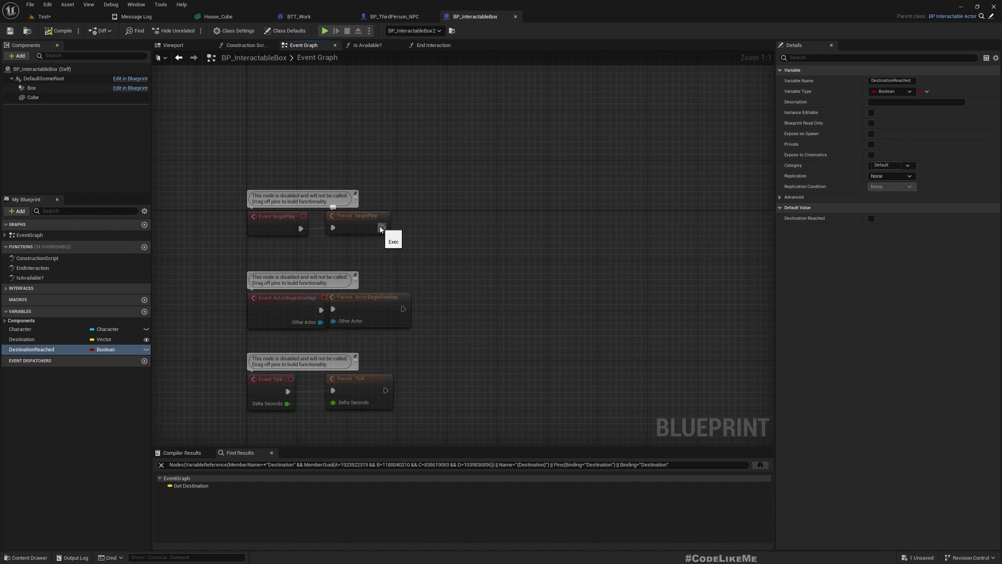
{"action": "left_click_drag", "start_coordinate": [382, 228], "coordinate": [481, 232]}
{"action": "type", "text": "s"}
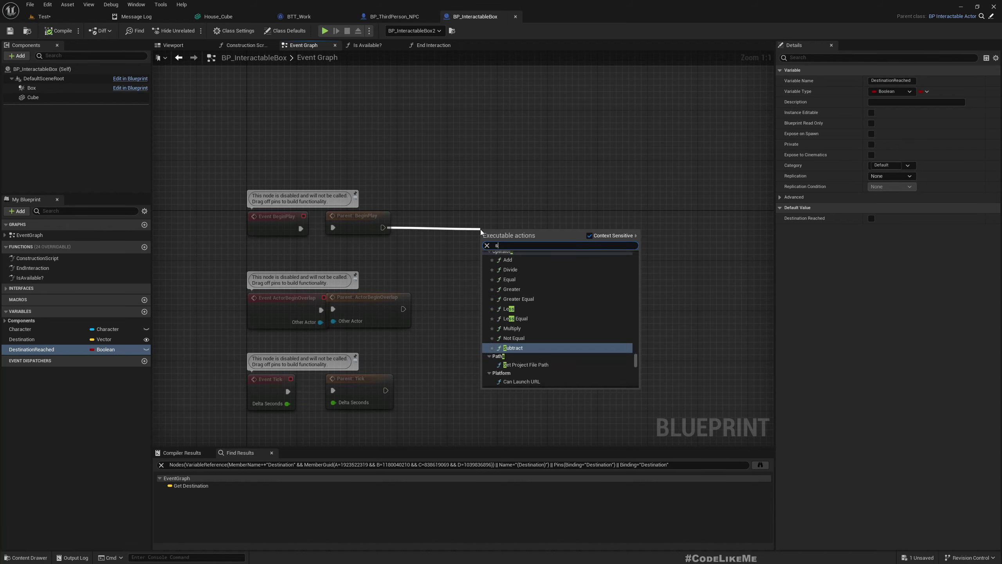
{"action": "type", "text": "et desti"}
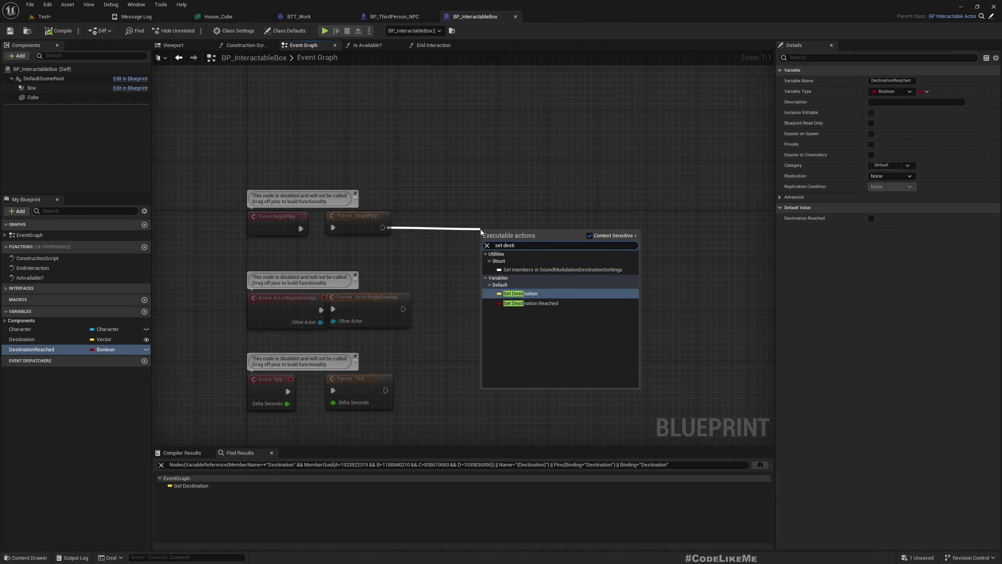
{"action": "key", "text": "Return"}
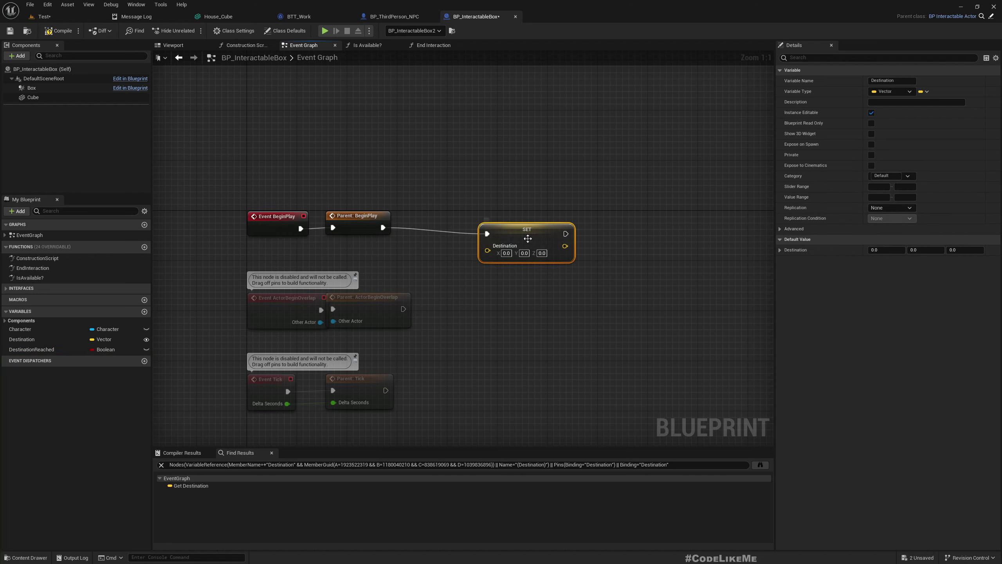
{"action": "left_click_drag", "start_coordinate": [528, 239], "coordinate": [635, 228]}
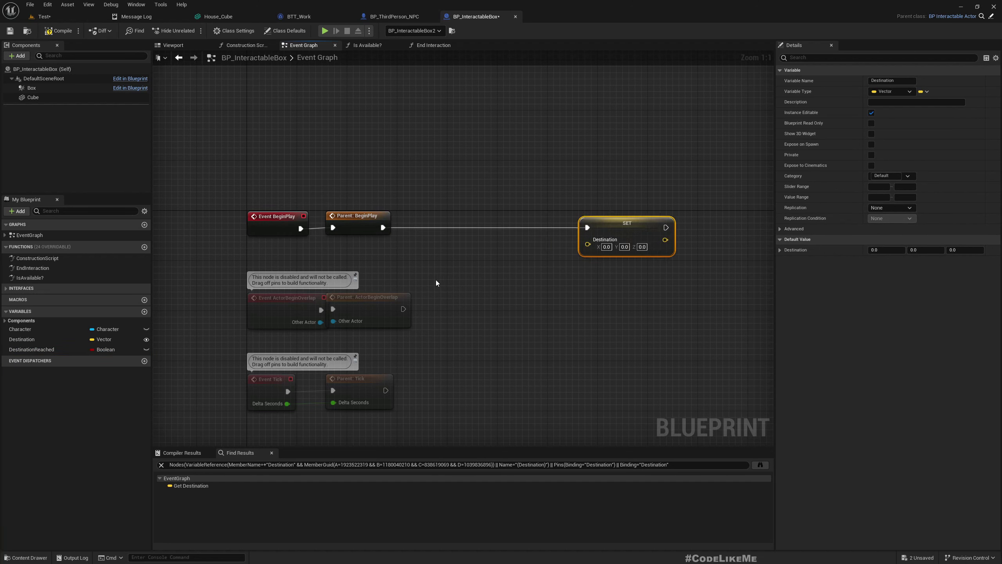
Add Get Actor Location and Get Actor Forward Vector nodes below the BeginPlay chain.
{"action": "right_click", "coordinate": [447, 265]}
{"action": "type", "text": "geta"}
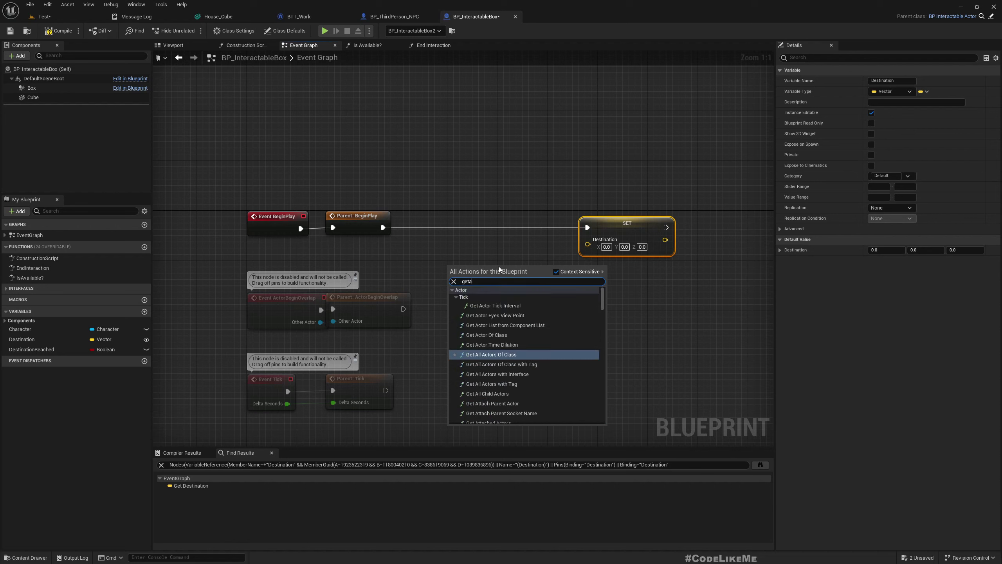
{"action": "type", "text": "ctorlocation"}
{"action": "key", "text": "Return"}
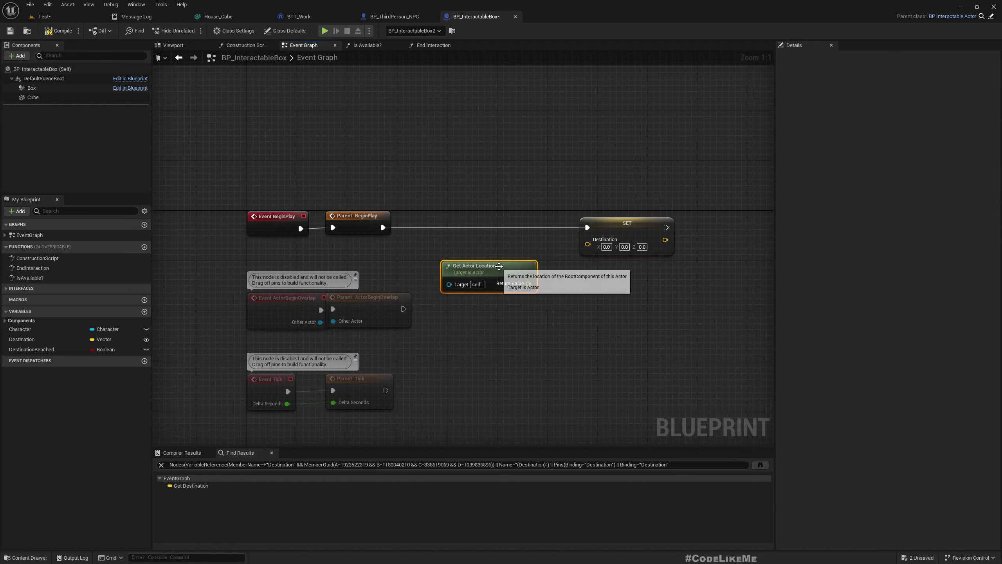
{"action": "right_click", "coordinate": [453, 319]}
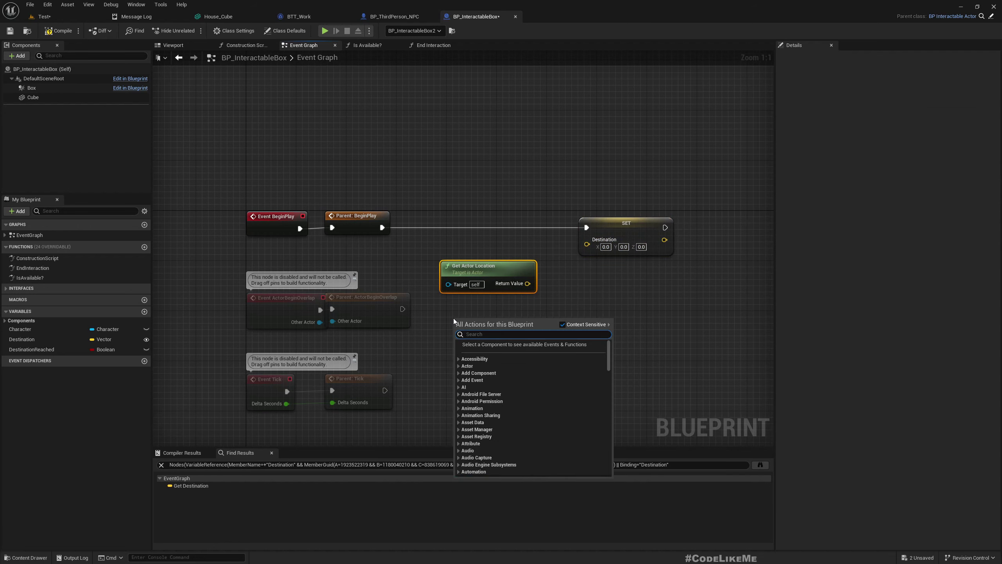
{"action": "type", "text": "getactorforward"}
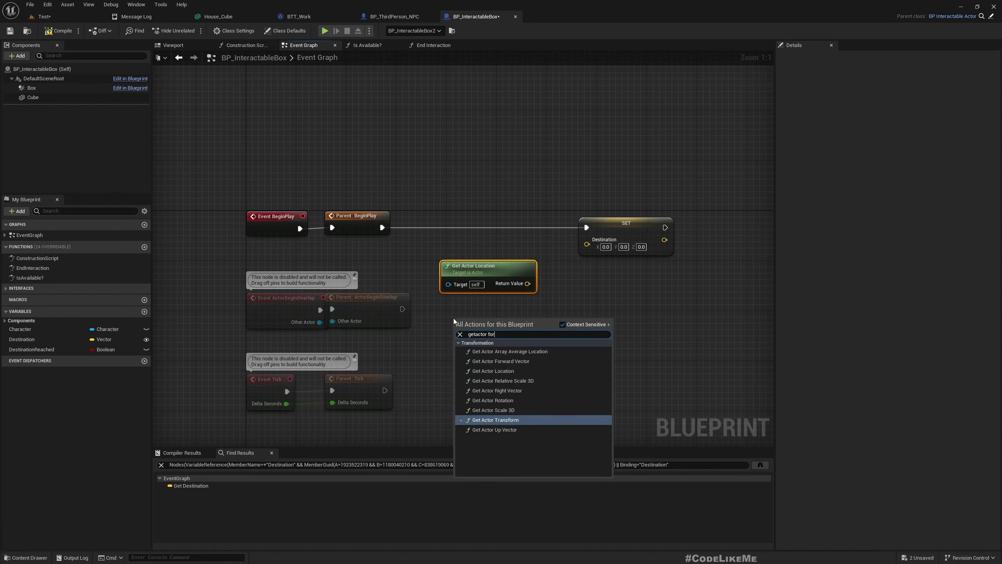
{"action": "key", "text": "Return"}
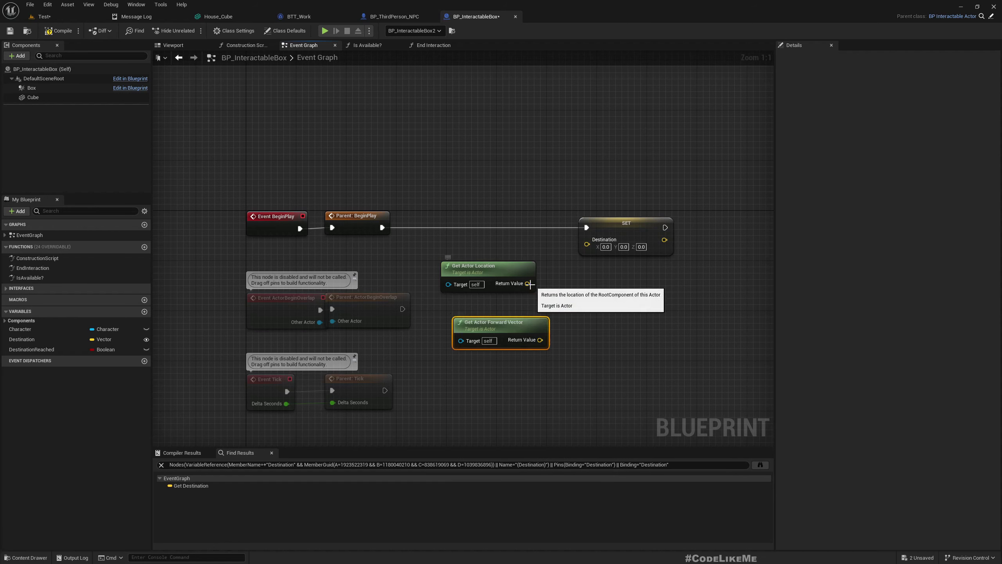
Multiply the actor forward vector by a single-precision float of 2000.
{"action": "left_click_drag", "start_coordinate": [528, 284], "coordinate": [593, 282]}
{"action": "left_click_drag", "start_coordinate": [541, 339], "coordinate": [582, 335]}
{"action": "type", "text": "*"}
{"action": "key", "text": "Return"}
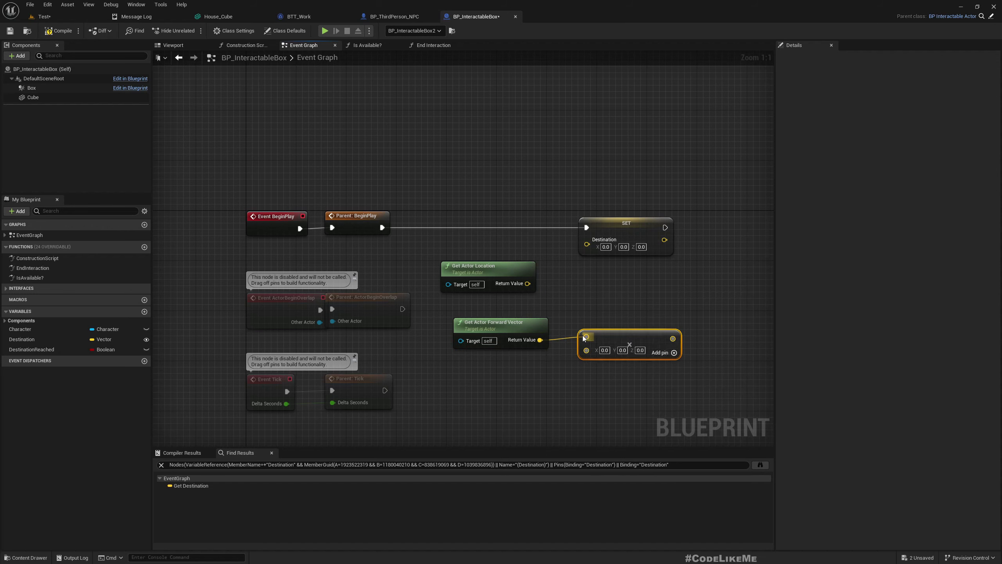
{"action": "right_click", "coordinate": [587, 350]}
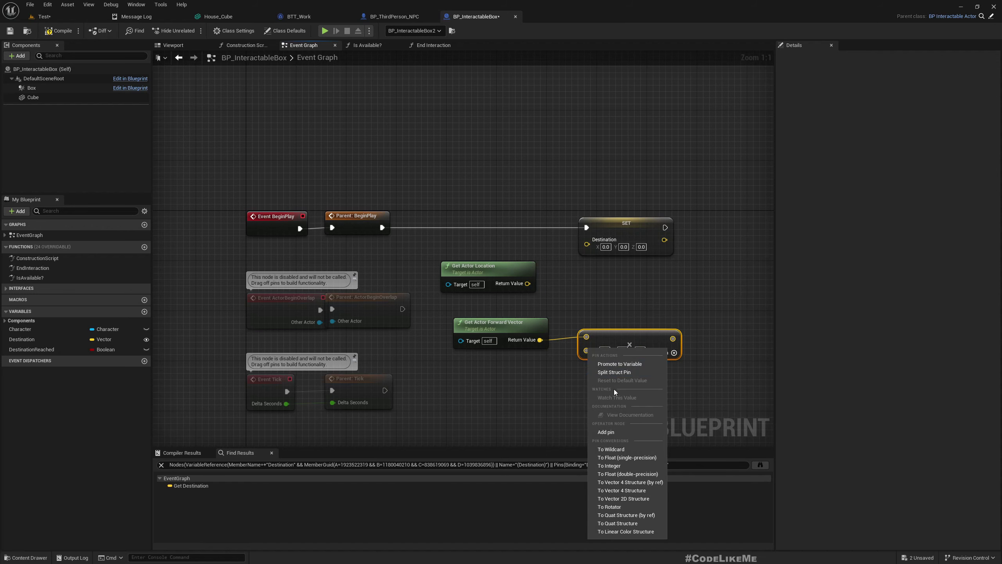
{"action": "left_click", "coordinate": [617, 458]}
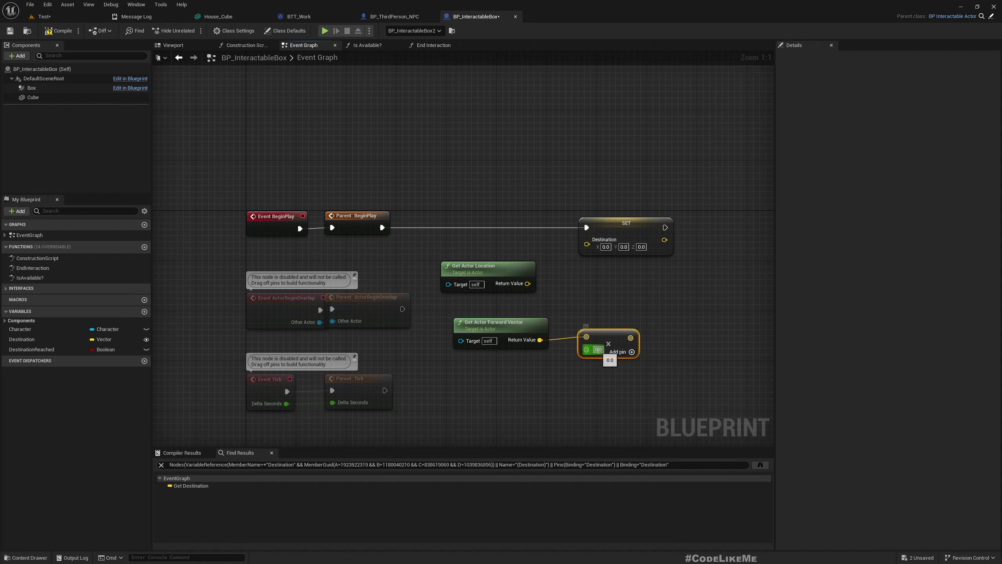
{"action": "type", "text": "200"}
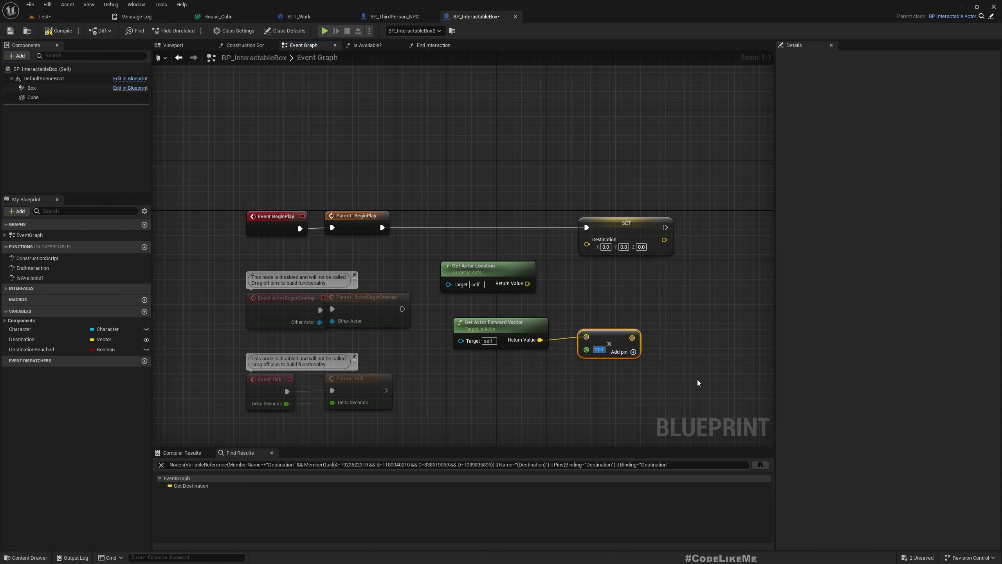
{"action": "type", "text": "0"}
{"action": "key", "text": "Return"}
Sum the actor location and the multiplied forward vector with an Add node.
{"action": "left_click_drag", "start_coordinate": [529, 285], "coordinate": [600, 287]}
{"action": "type", "text": "+"}
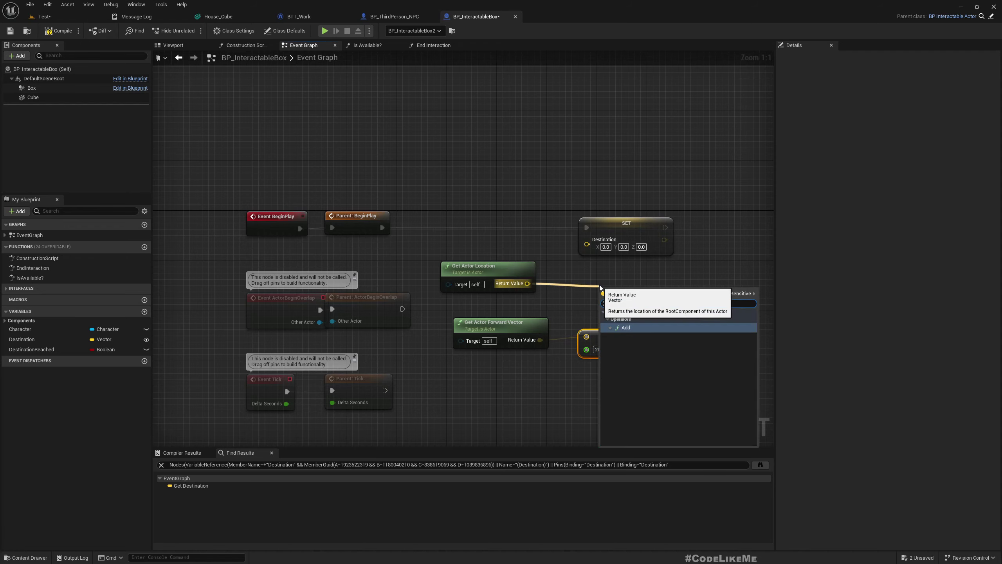
{"action": "key", "text": "Return"}
{"action": "left_click_drag", "start_coordinate": [639, 337], "coordinate": [680, 289]}
Make room before the Set Destination node, feed the vector sum into its Destination input and compile the blueprint.
{"action": "left_click_drag", "start_coordinate": [615, 229], "coordinate": [733, 228]}
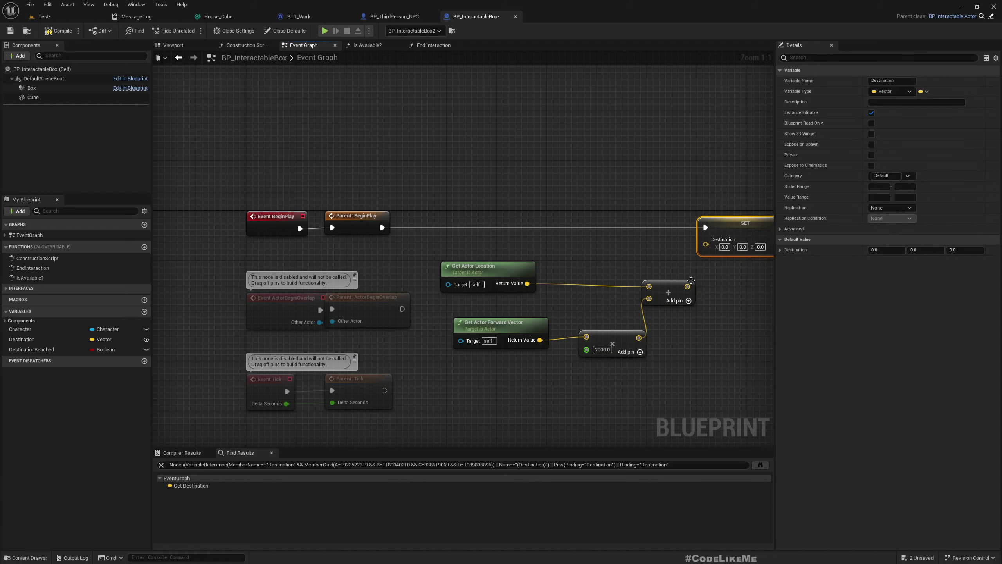
{"action": "left_click_drag", "start_coordinate": [688, 286], "coordinate": [706, 240]}
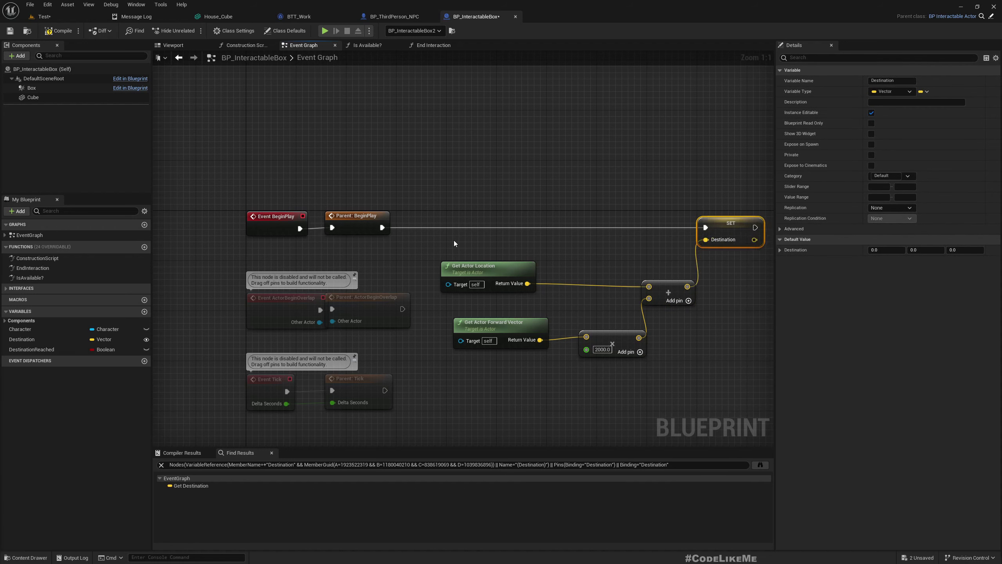
{"action": "left_click", "coordinate": [58, 30]}
Play-test the Test level, running the character around the boxes and houses to watch the NPCs carry boxes, and end the session.
{"action": "left_click", "coordinate": [71, 15]}
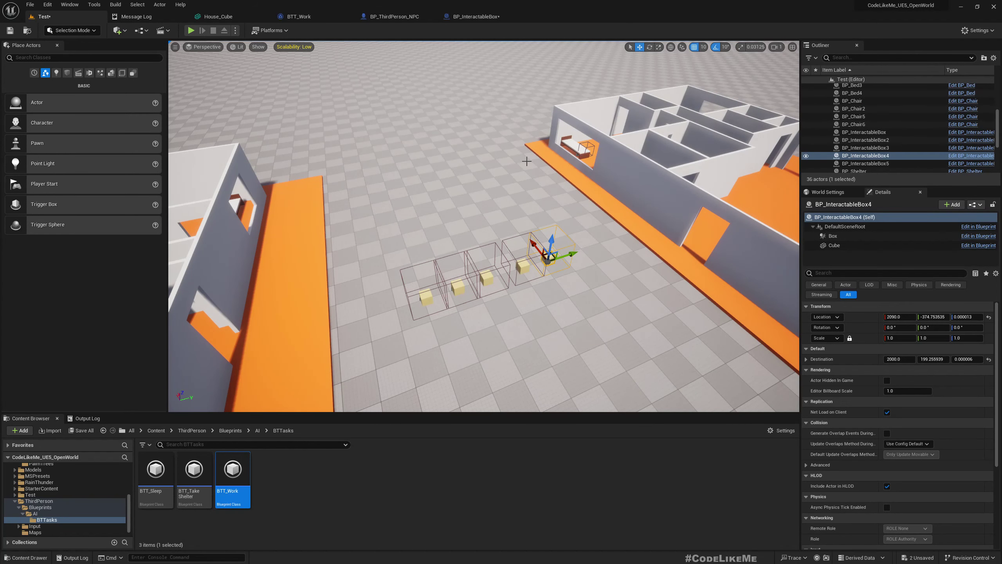
{"action": "right_click_drag", "start_coordinate": [527, 161], "coordinate": [525, 161]}
{"action": "left_click", "coordinate": [505, 154]}
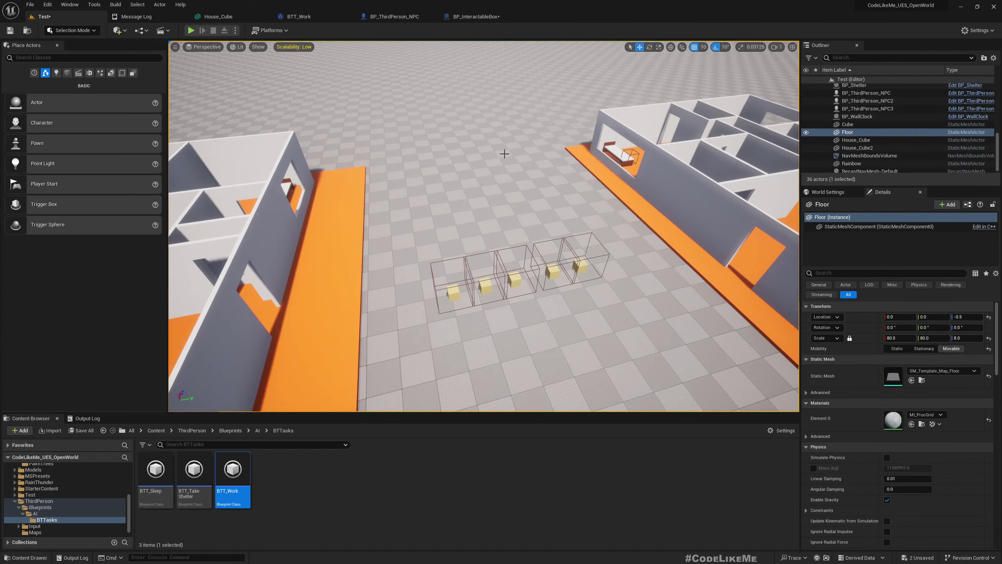
{"action": "key", "text": "alt+p"}
{"action": "key", "text": "w"}
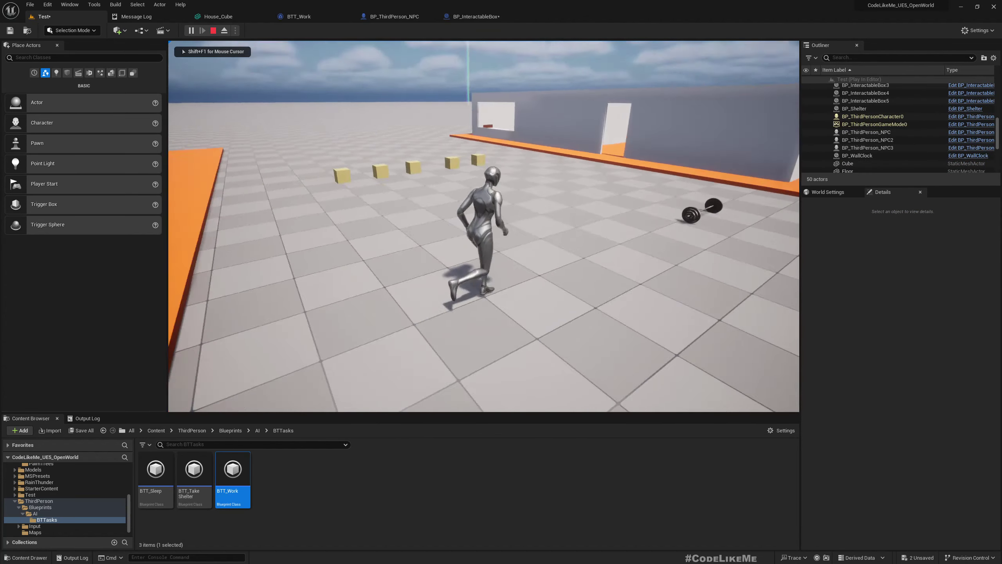
{"action": "key", "text": "w"}
{"action": "key", "text": "a"}
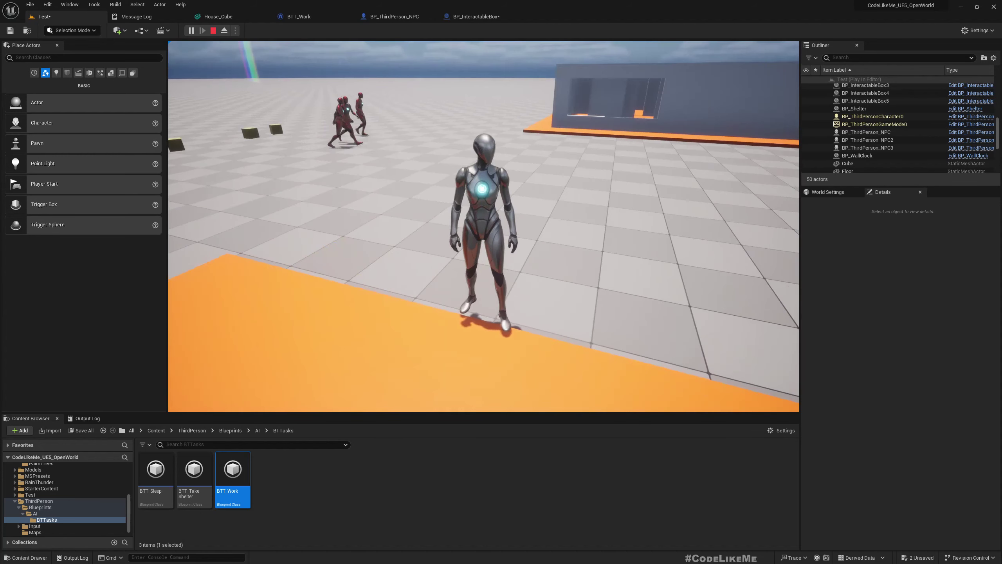
{"action": "key", "text": "w"}
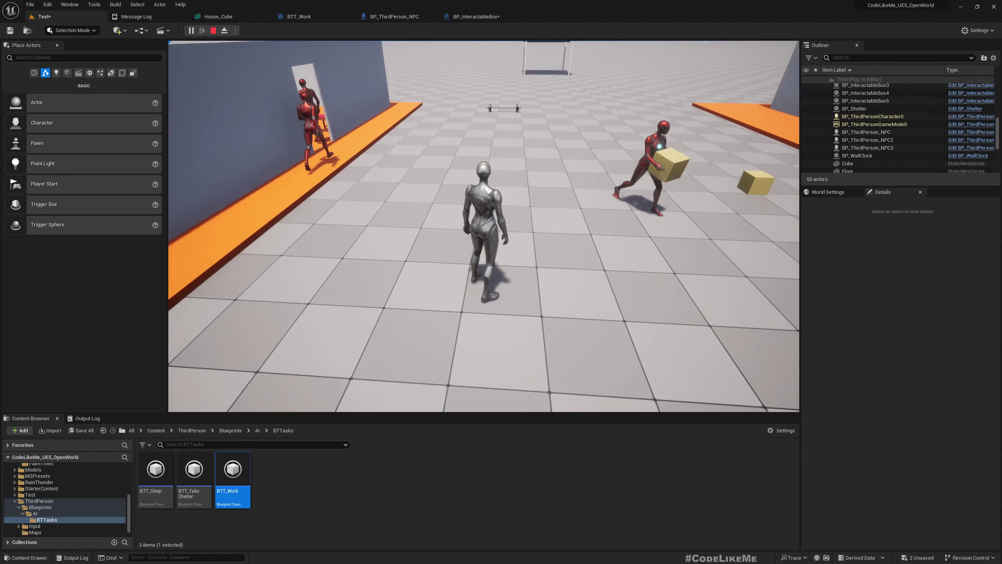
{"action": "key", "text": "Escape"}
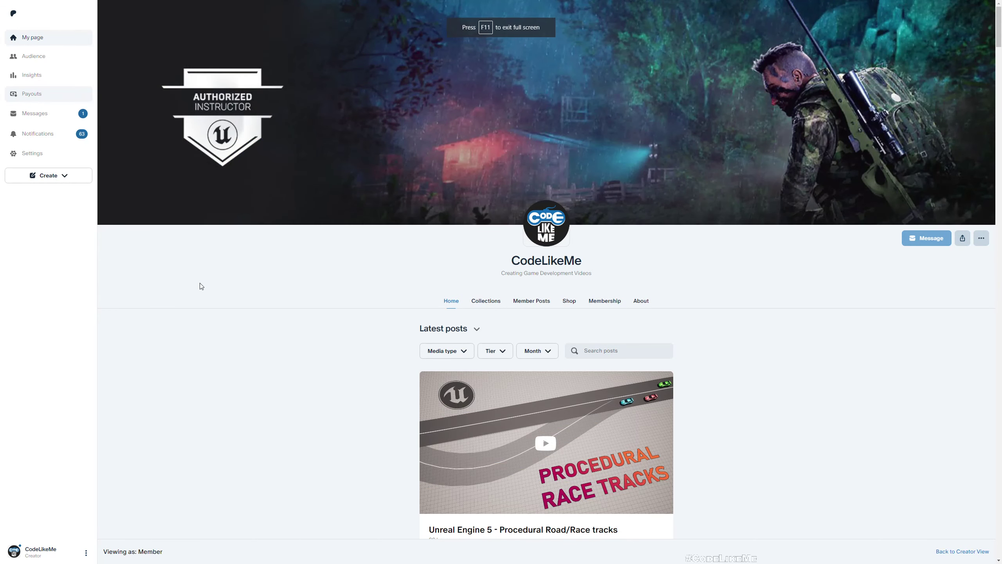
Switch to the CodeLikeMe Patreon page in the browser and look through its latest Unreal Engine project posts.
{"action": "scroll", "coordinate": [235, 292], "scroll_direction": "down", "scroll_amount": 15}
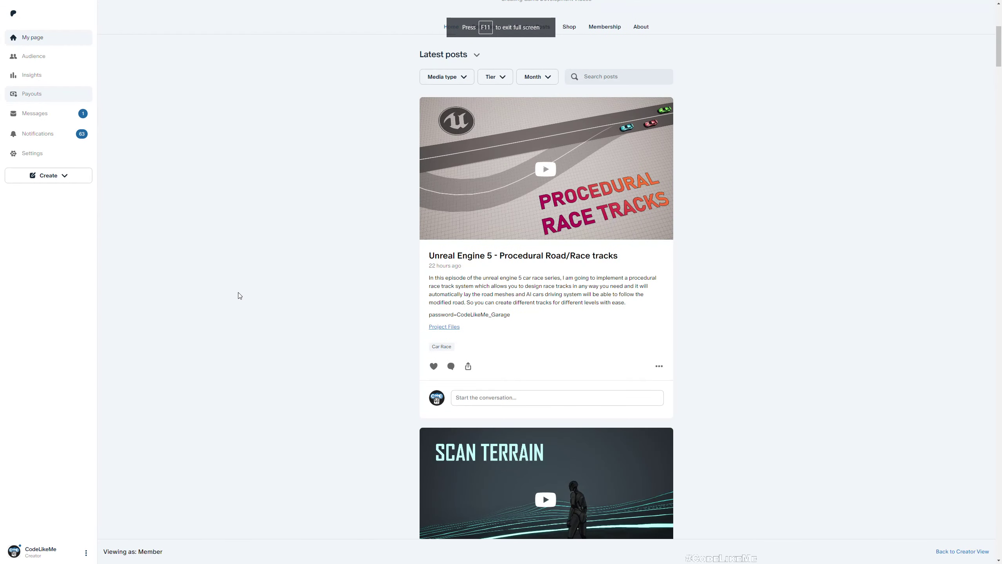
{"action": "scroll", "coordinate": [264, 302], "scroll_direction": "down", "scroll_amount": 15}
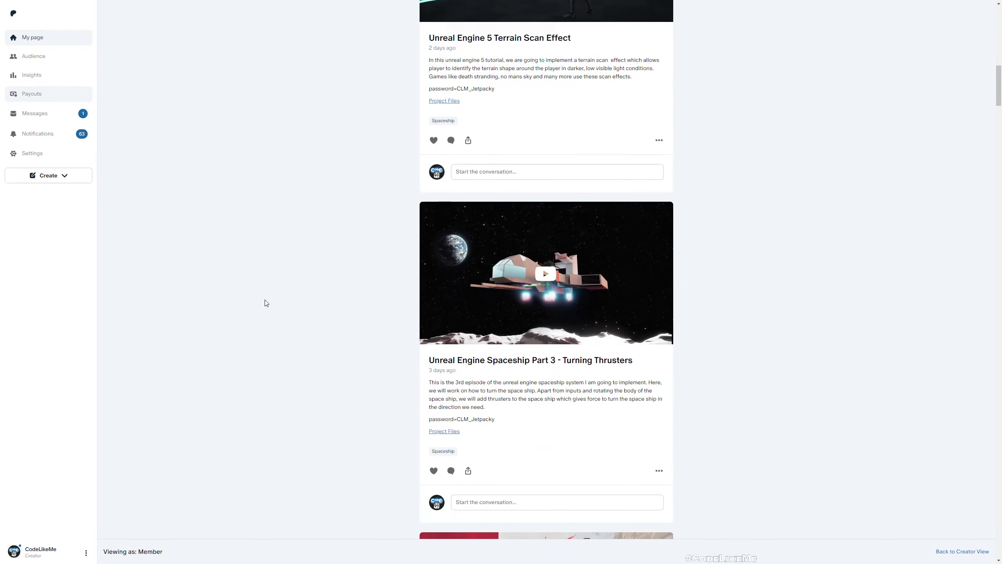
{"action": "scroll", "coordinate": [278, 307], "scroll_direction": "down", "scroll_amount": 15}
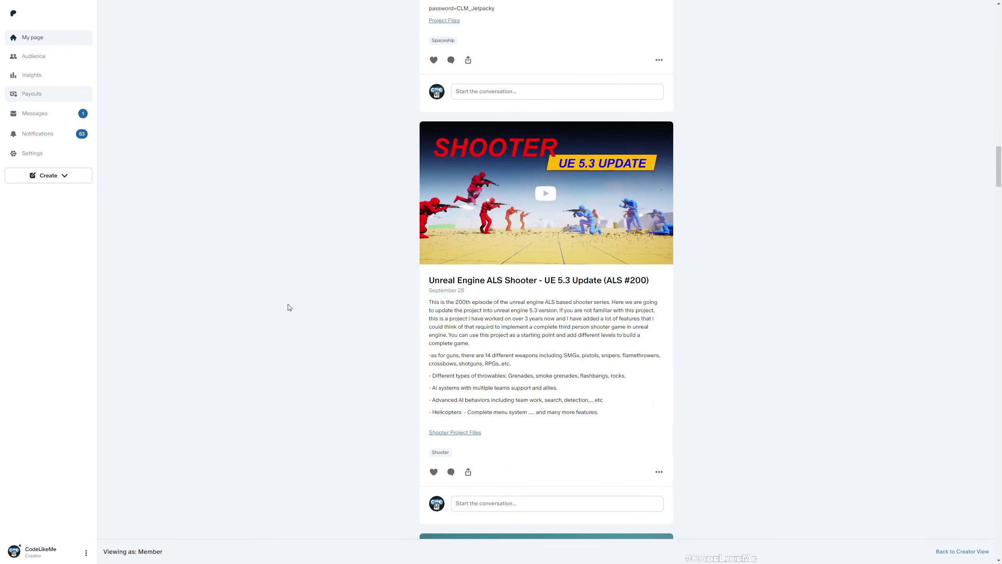
{"action": "scroll", "coordinate": [305, 314], "scroll_direction": "down", "scroll_amount": 15}
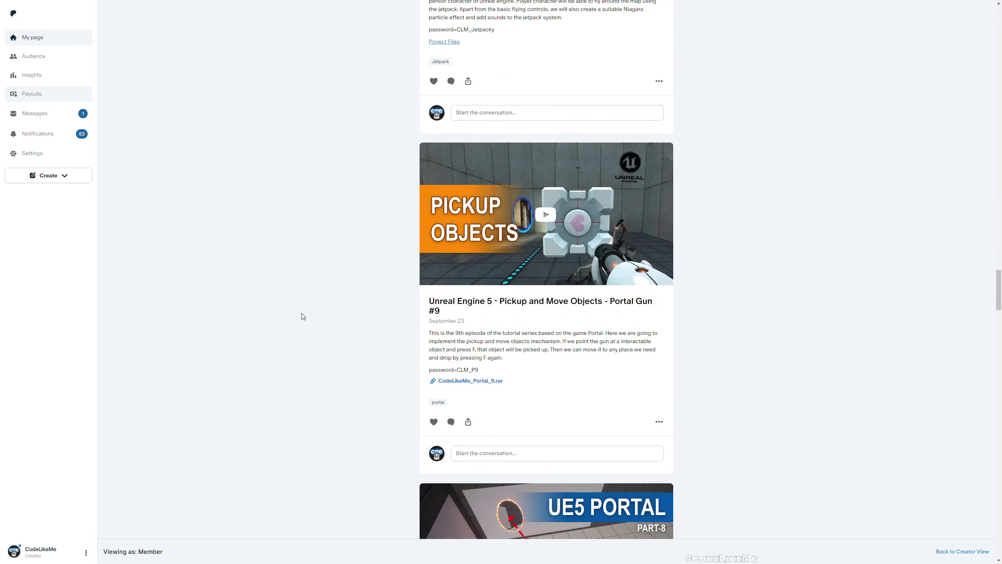
{"action": "scroll", "coordinate": [299, 326], "scroll_direction": "down", "scroll_amount": 5}
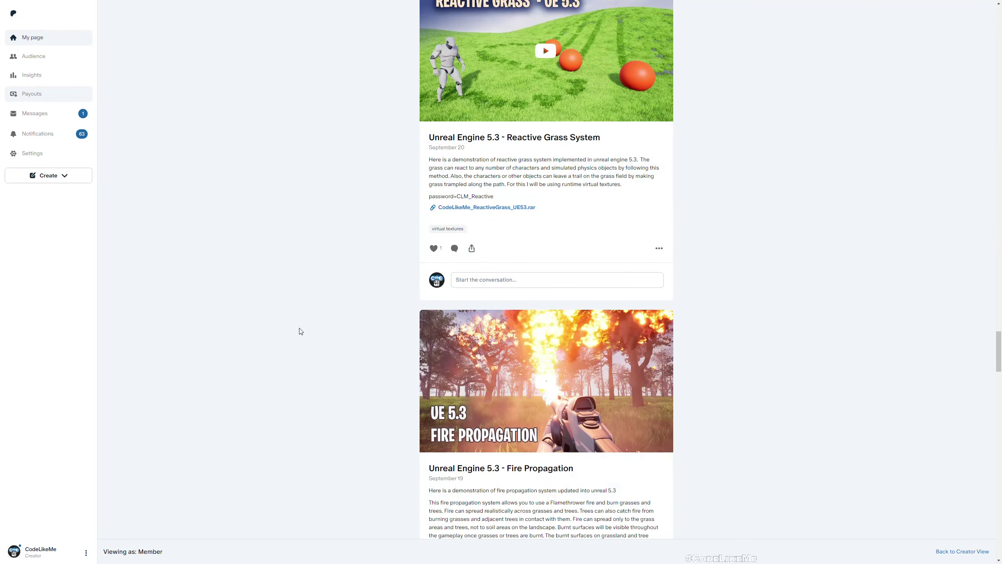